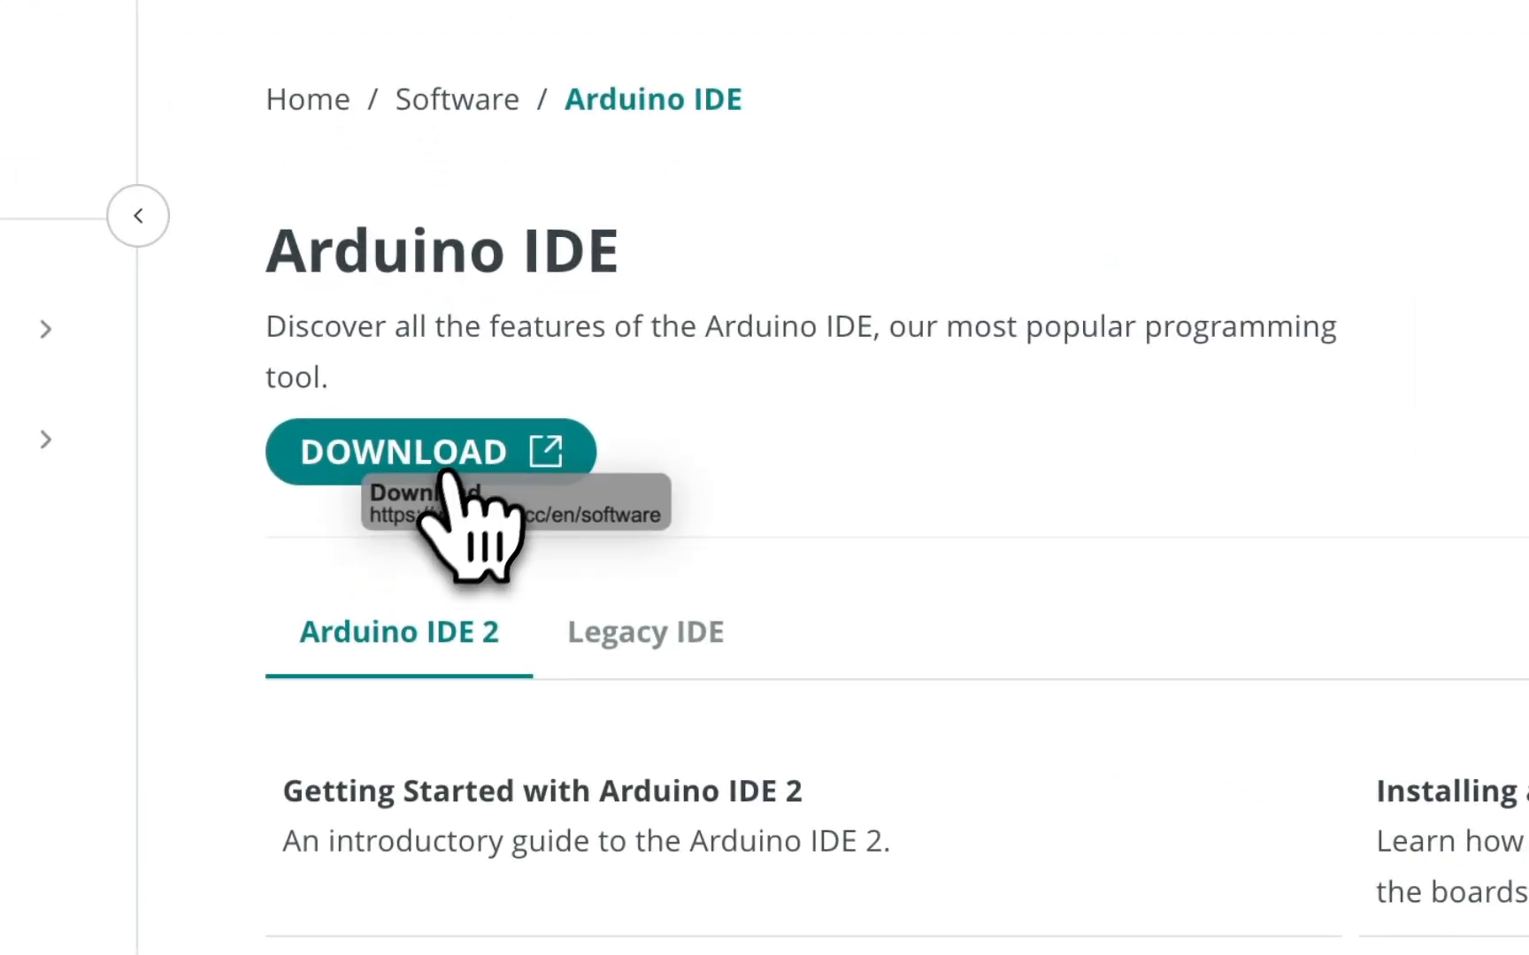
Open the Arduino software download page and download Arduino IDE 2.3.8 for macOS Intel 10.15 Catalina or newer (64-bit).
left_click(460, 453)
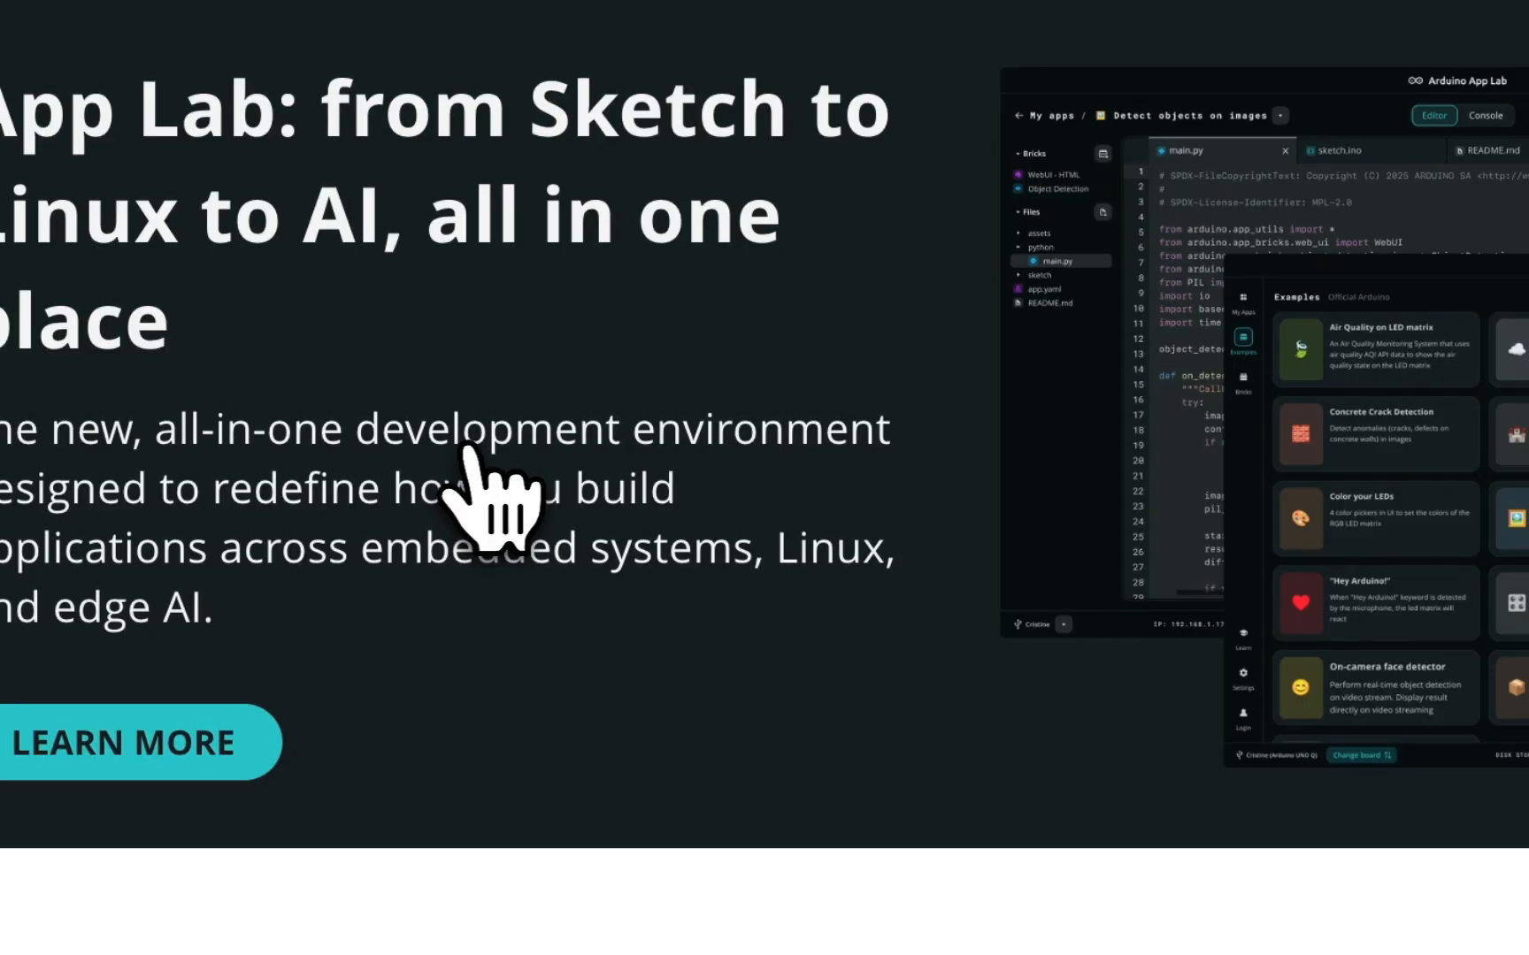
scroll(945, 618, "down", 1)
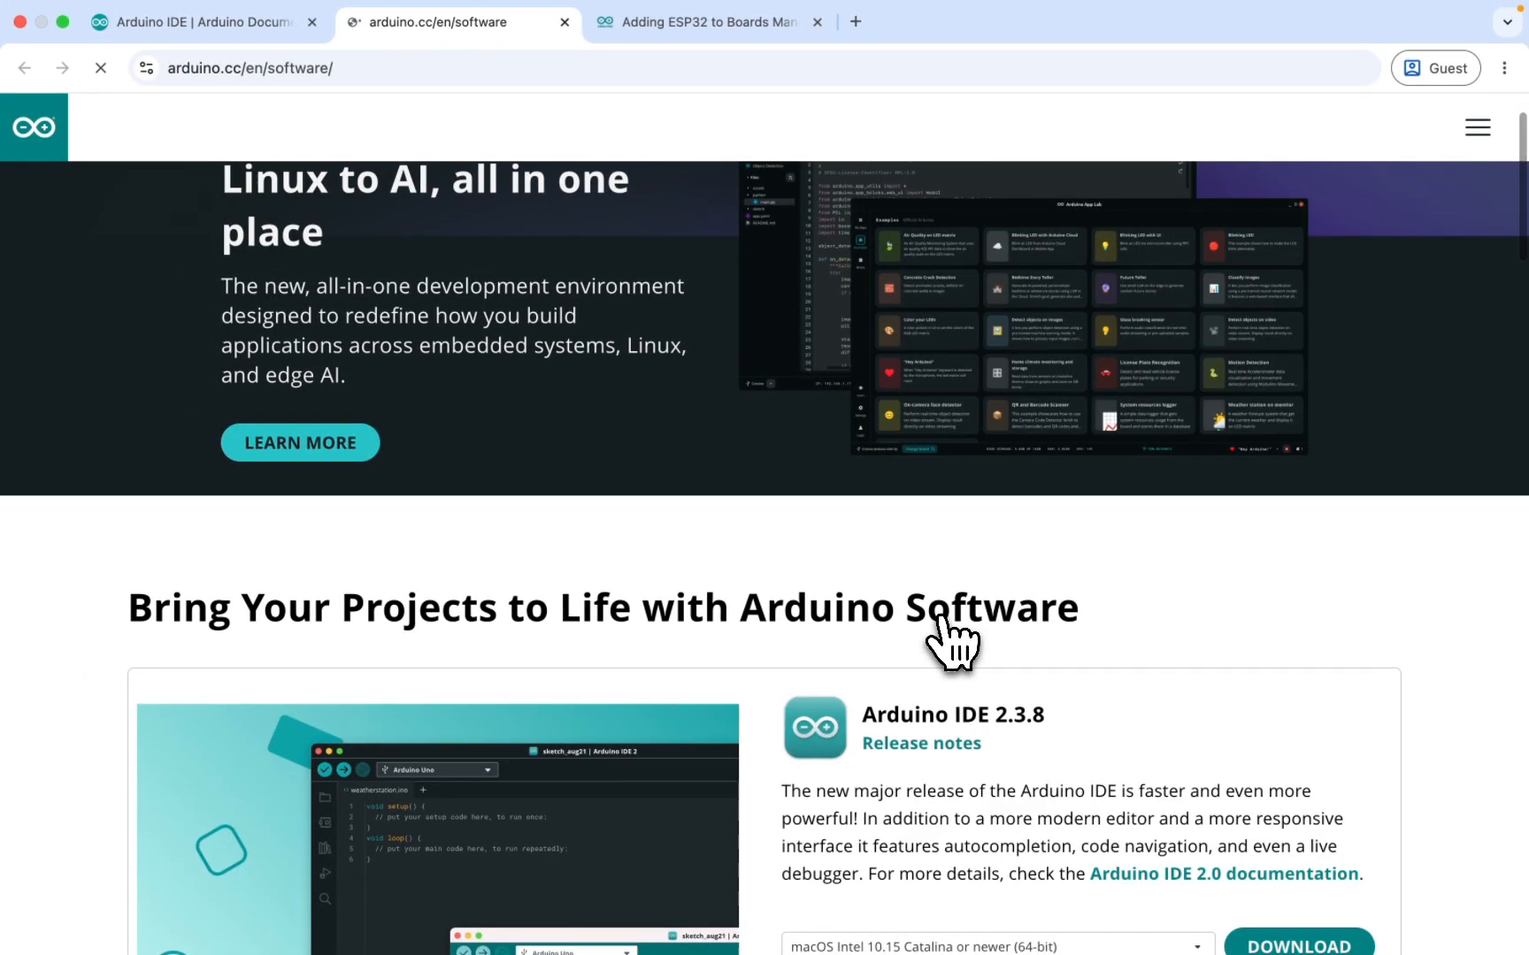
scroll(942, 618, "down", 2)
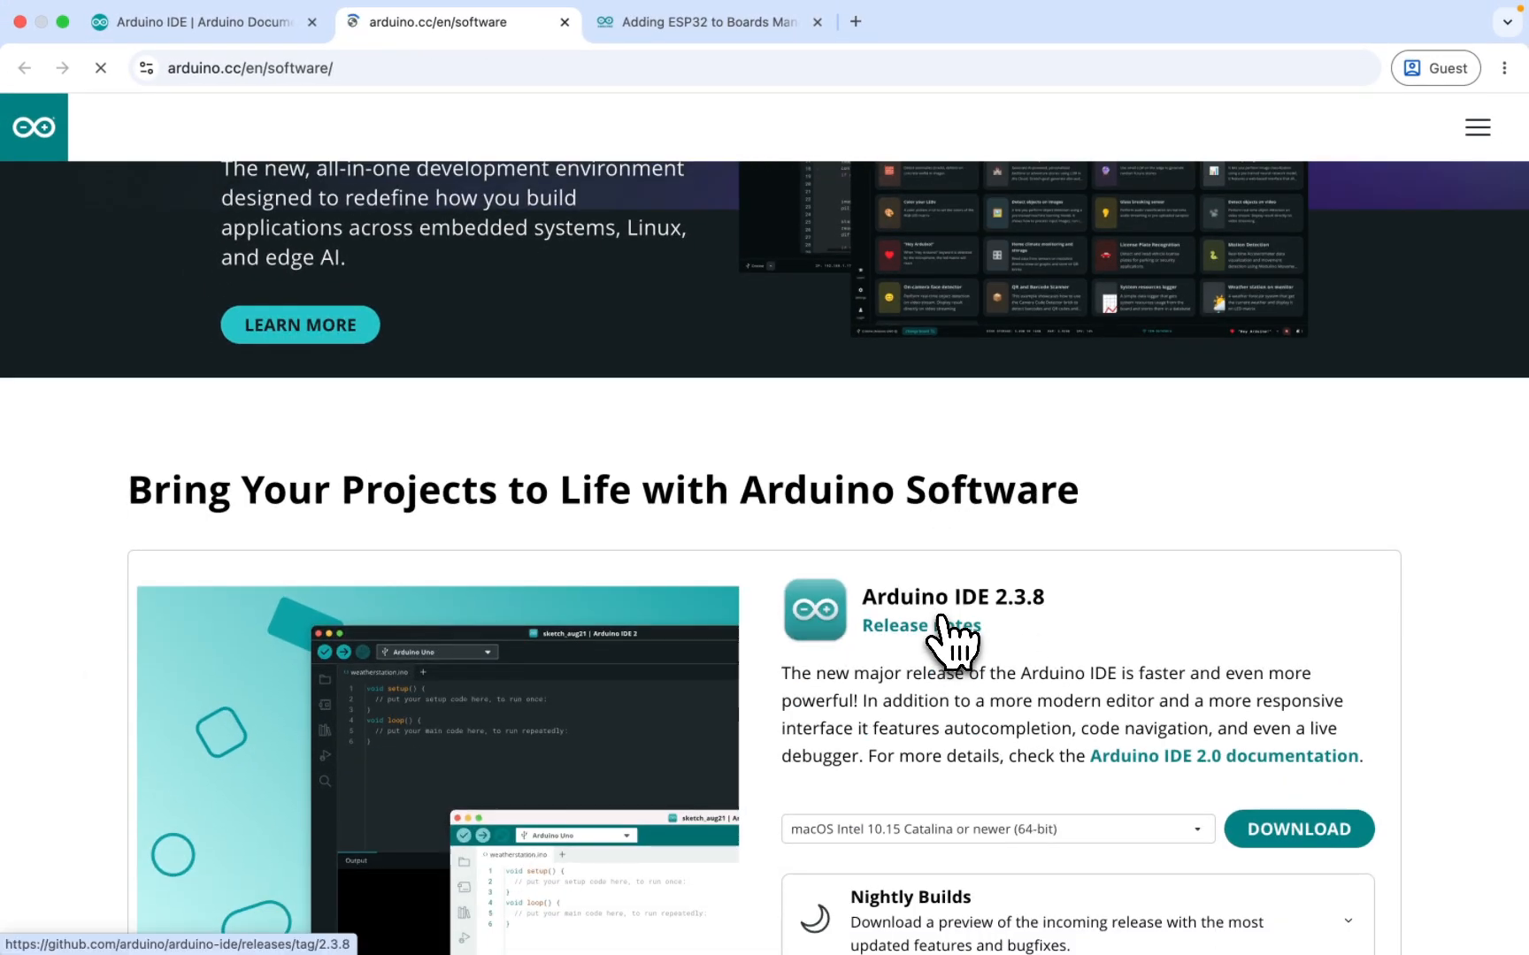
scroll(940, 619, "down", 3)
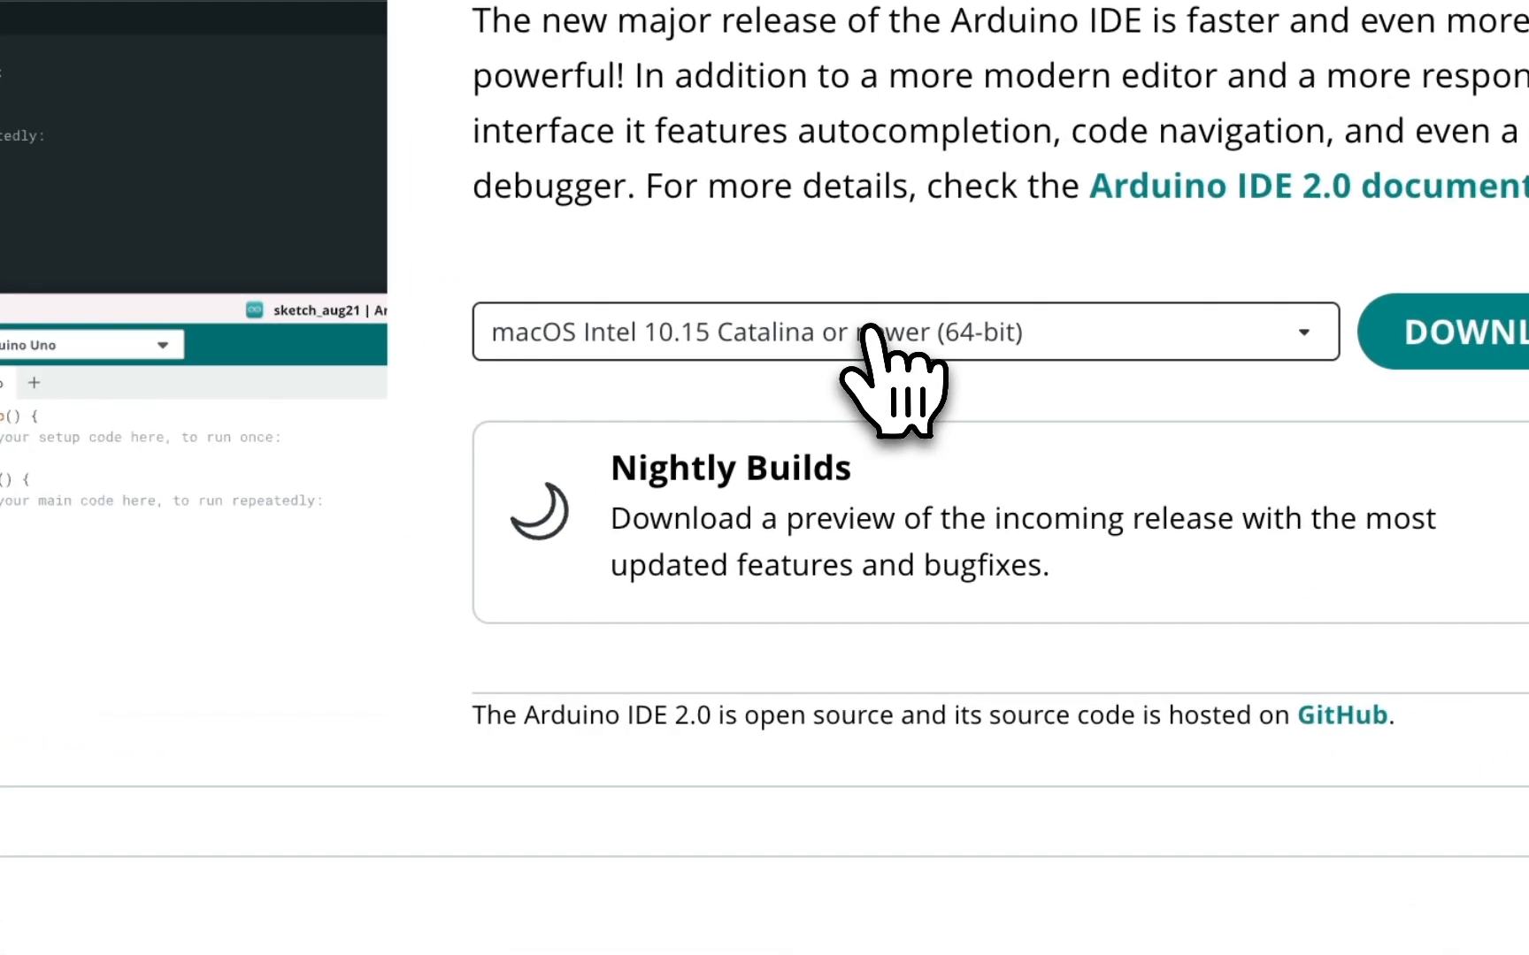
left_click(984, 586)
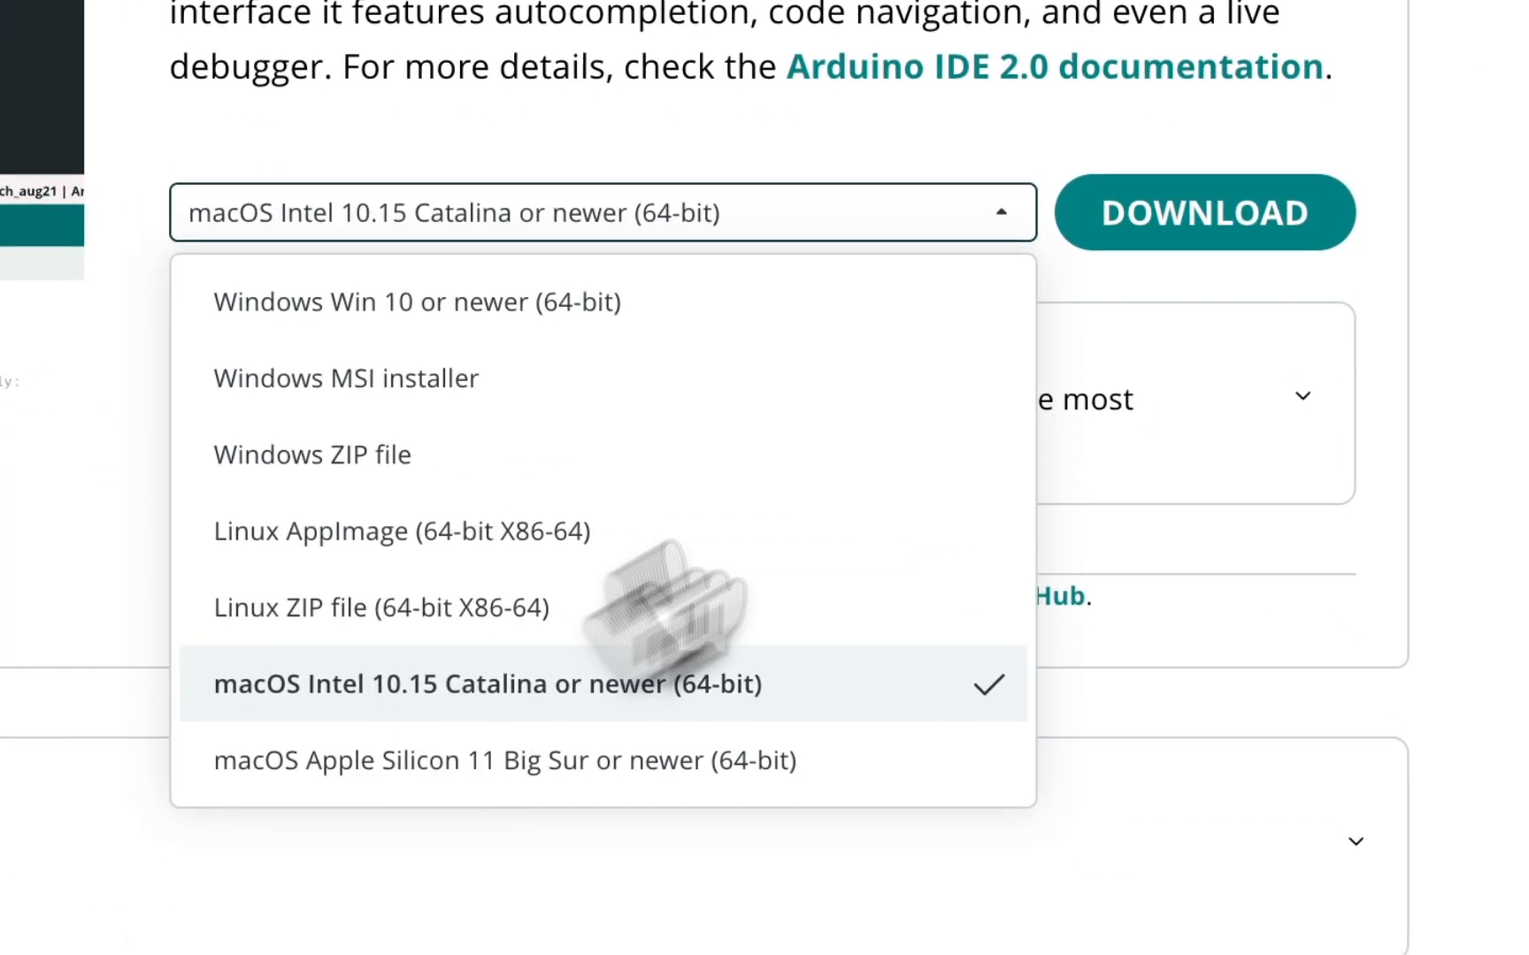
left_click(899, 828)
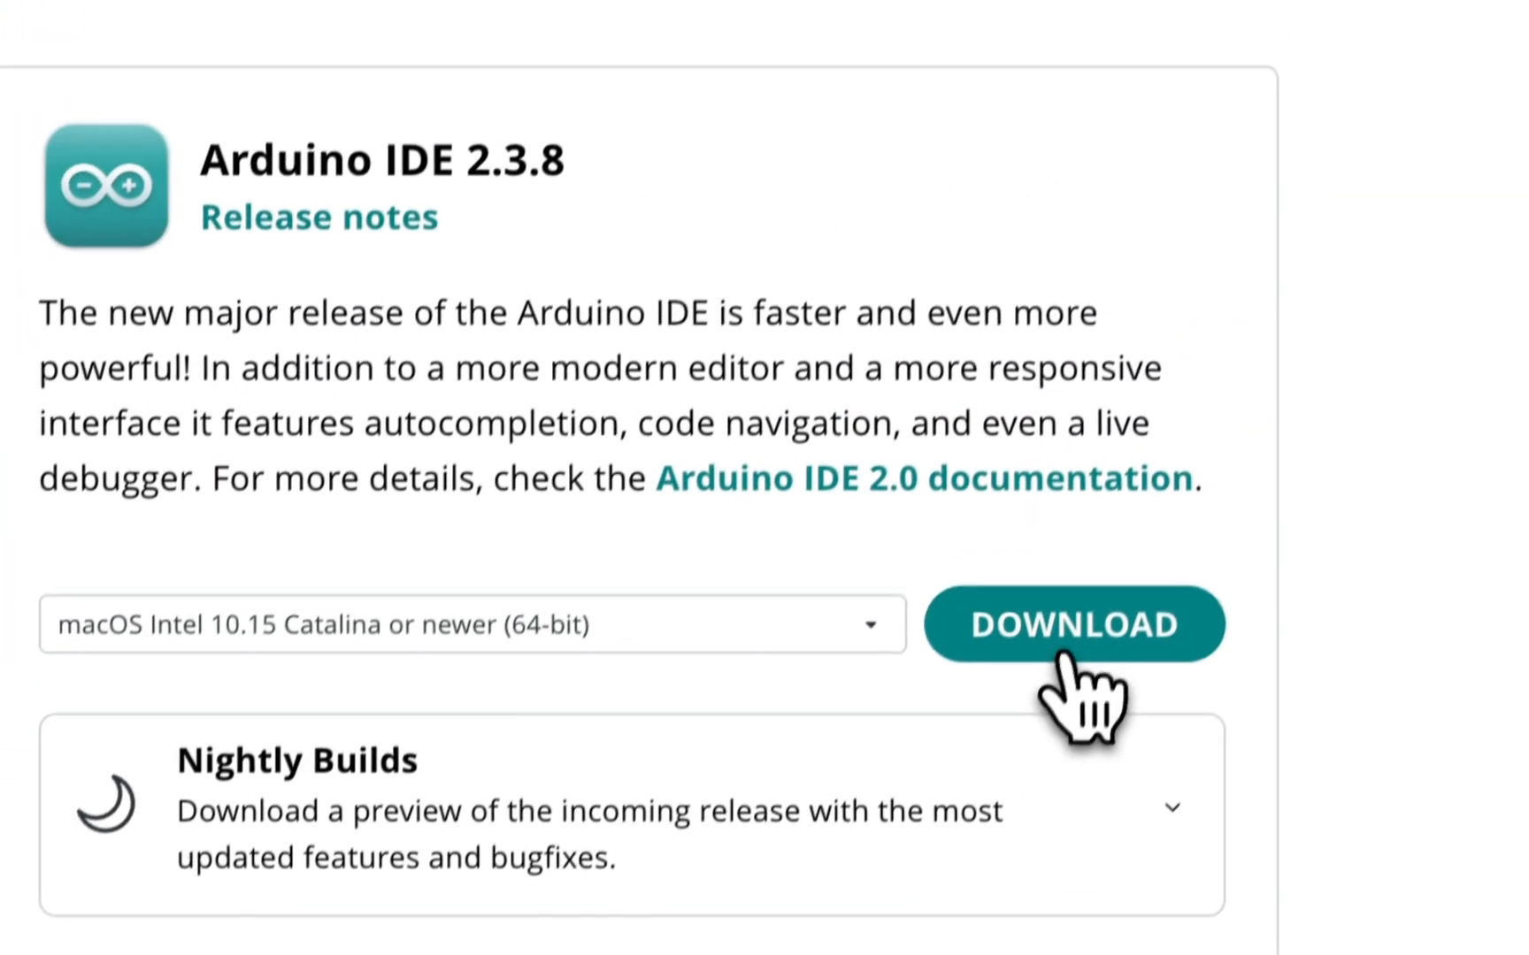
left_click(1058, 675)
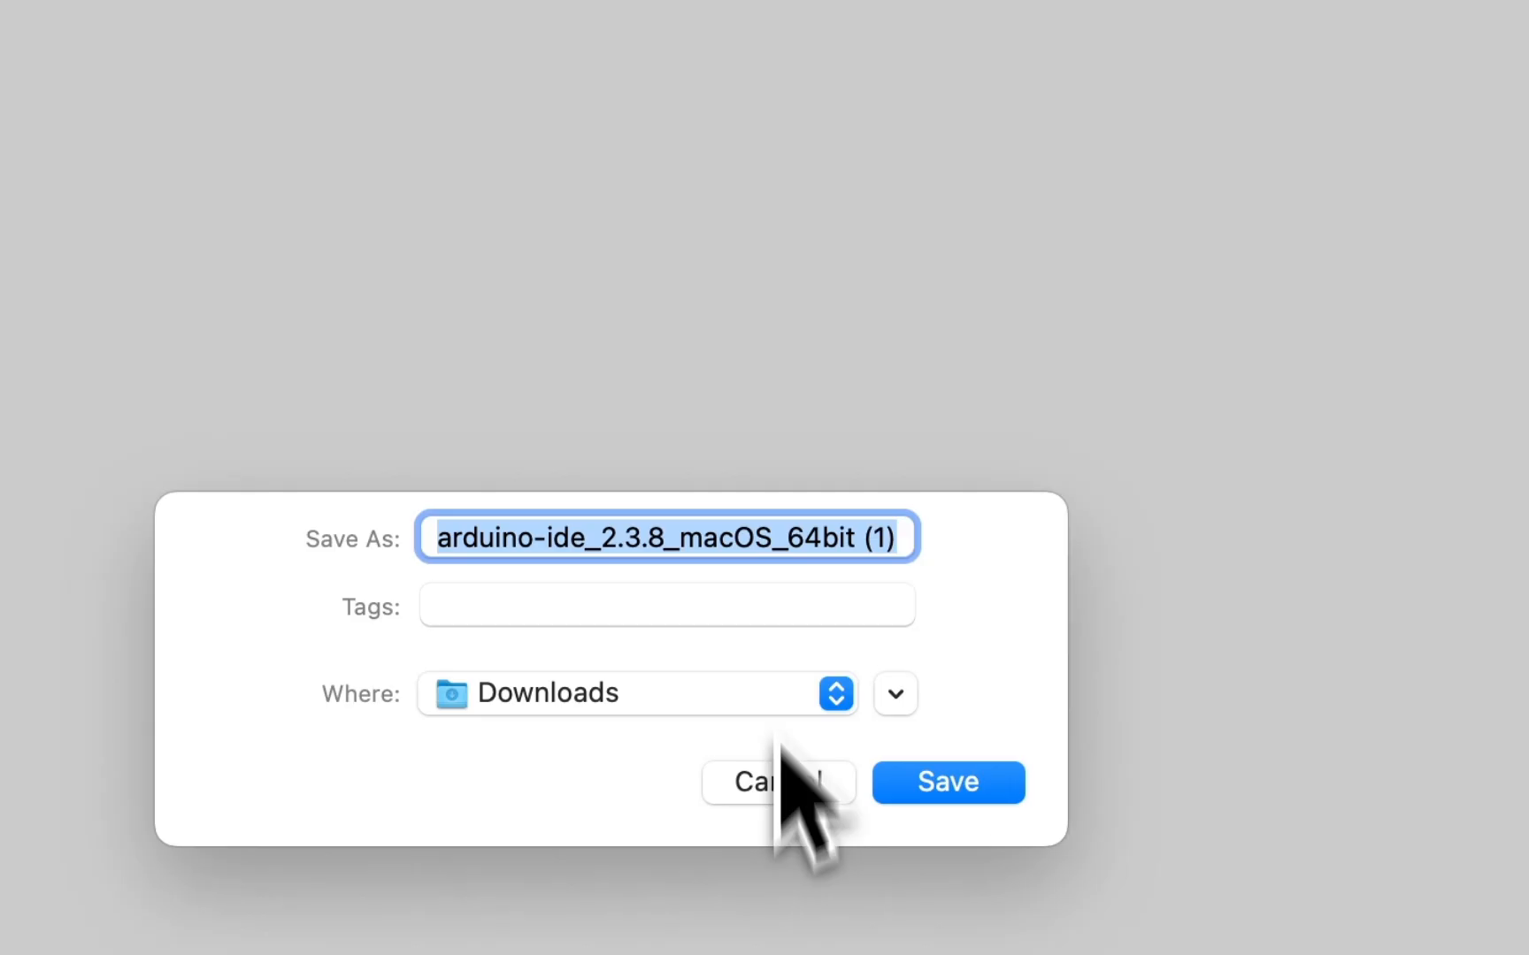
left_click(778, 778)
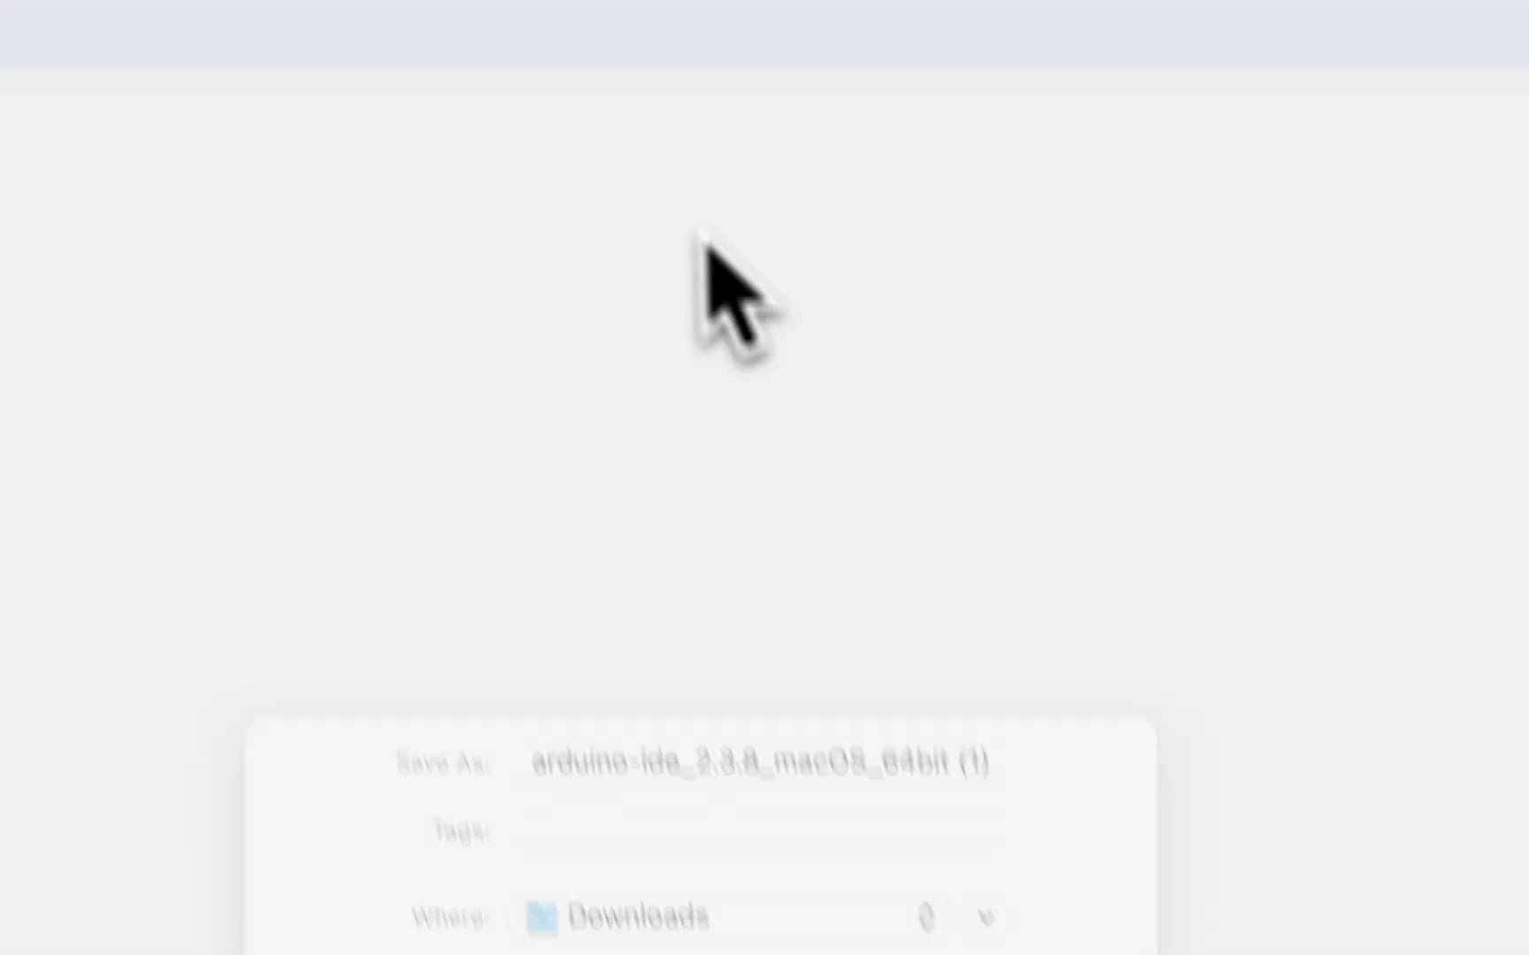
Open the downloaded arduino-ide_2.3.8_macOS_64bit.dmg from the desktop and copy Arduino IDE into the Applications folder.
key("ctrl+Right")
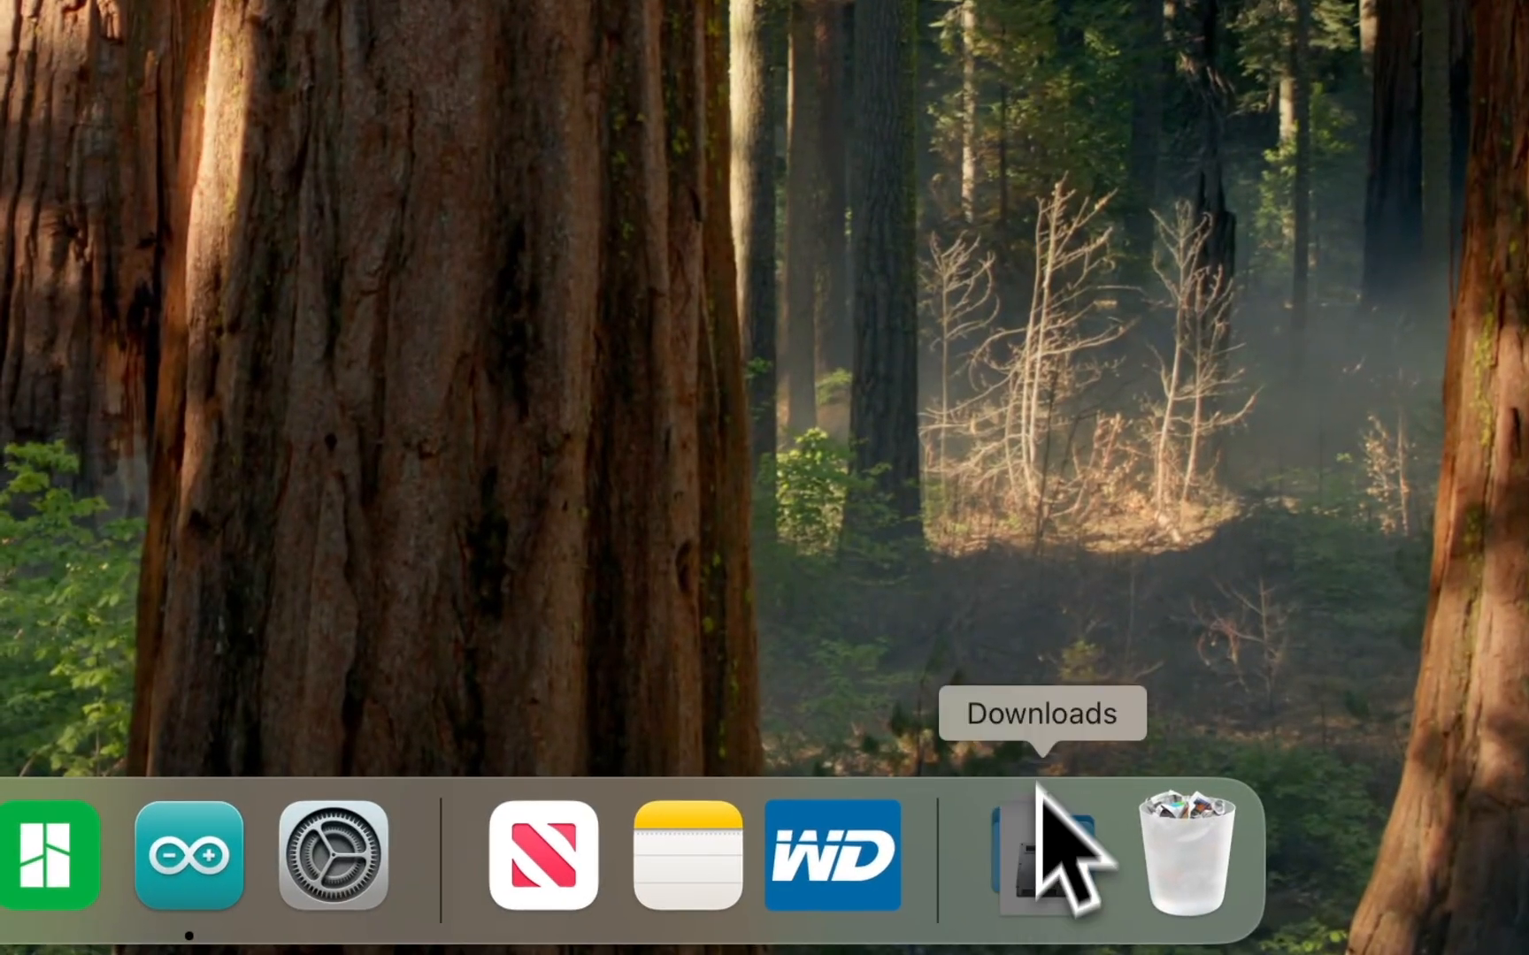
left_click(1039, 796)
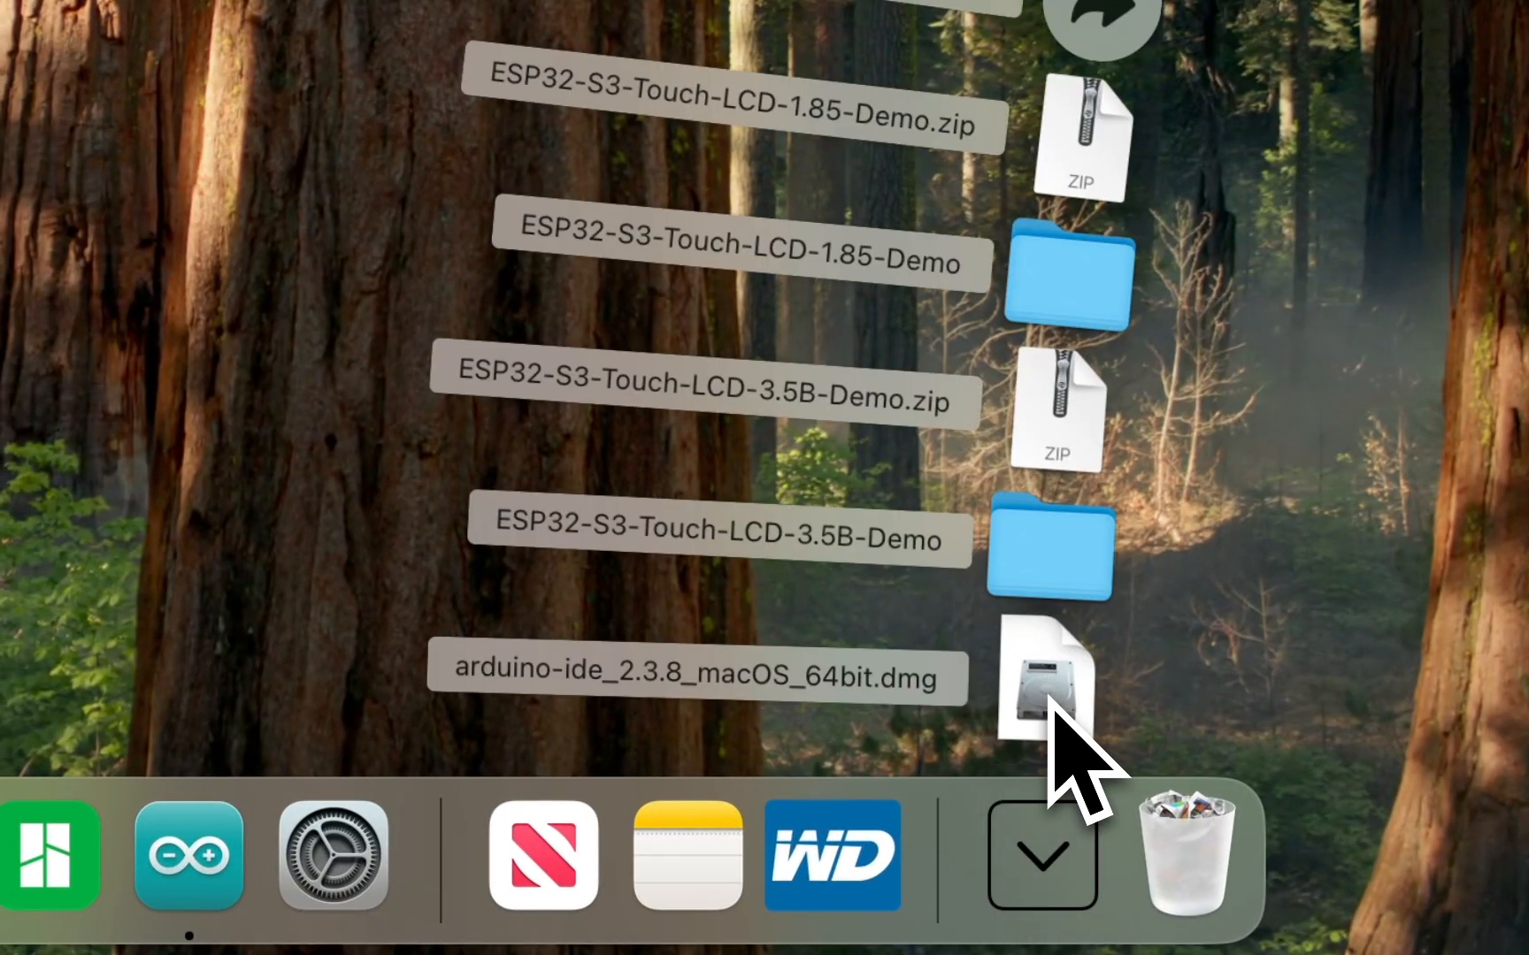
left_click(1048, 696)
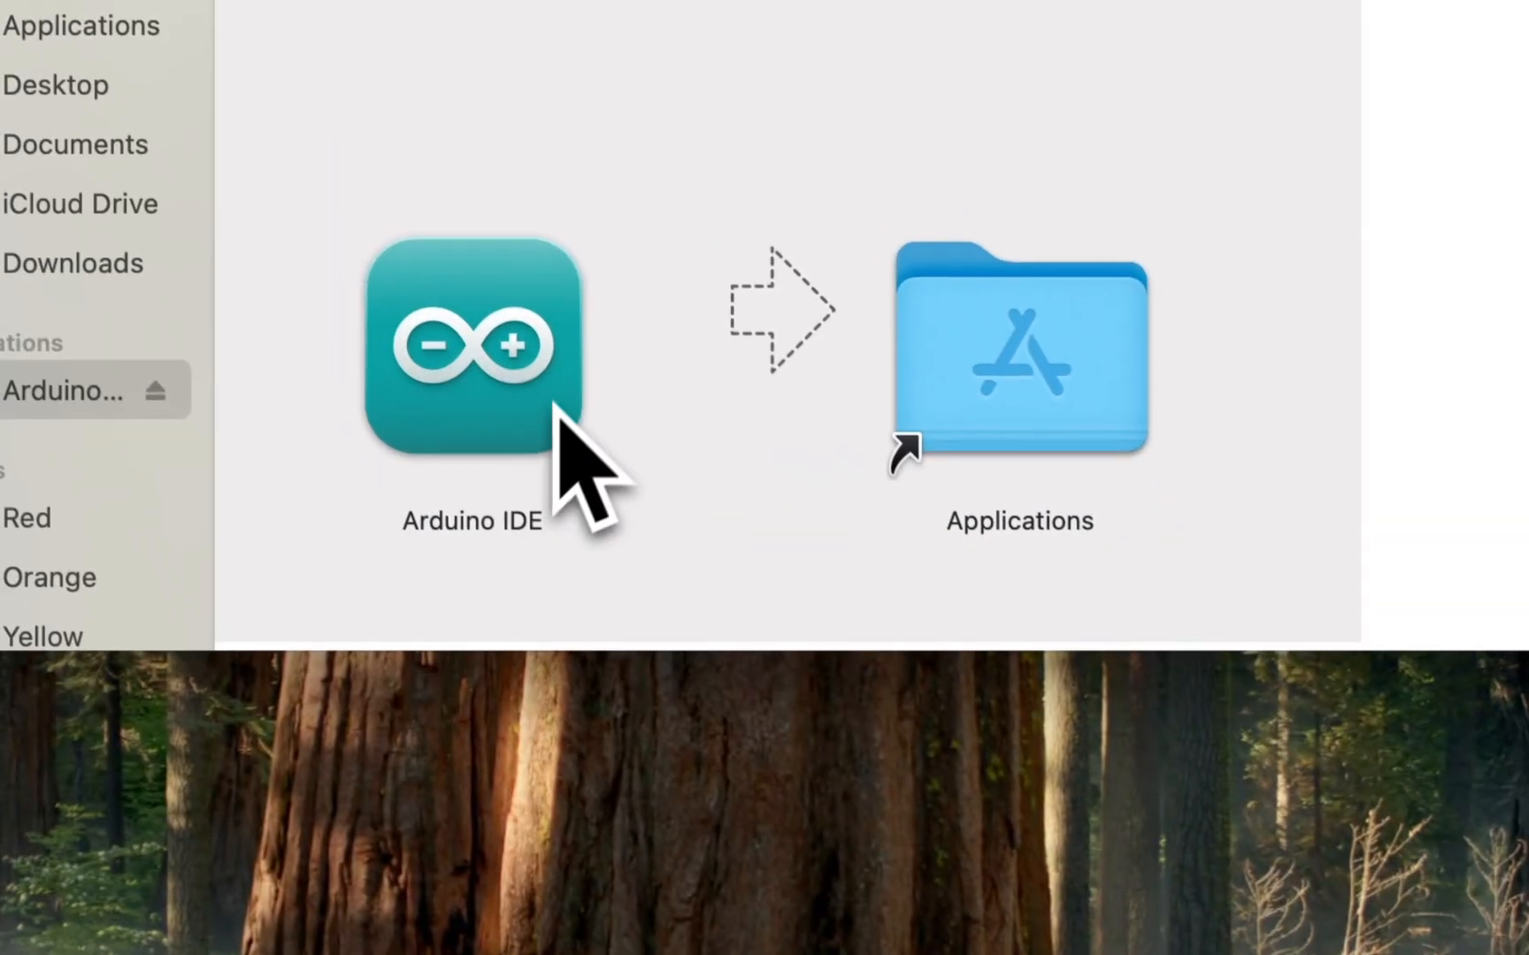
left_click_drag(470, 365, 1027, 353)
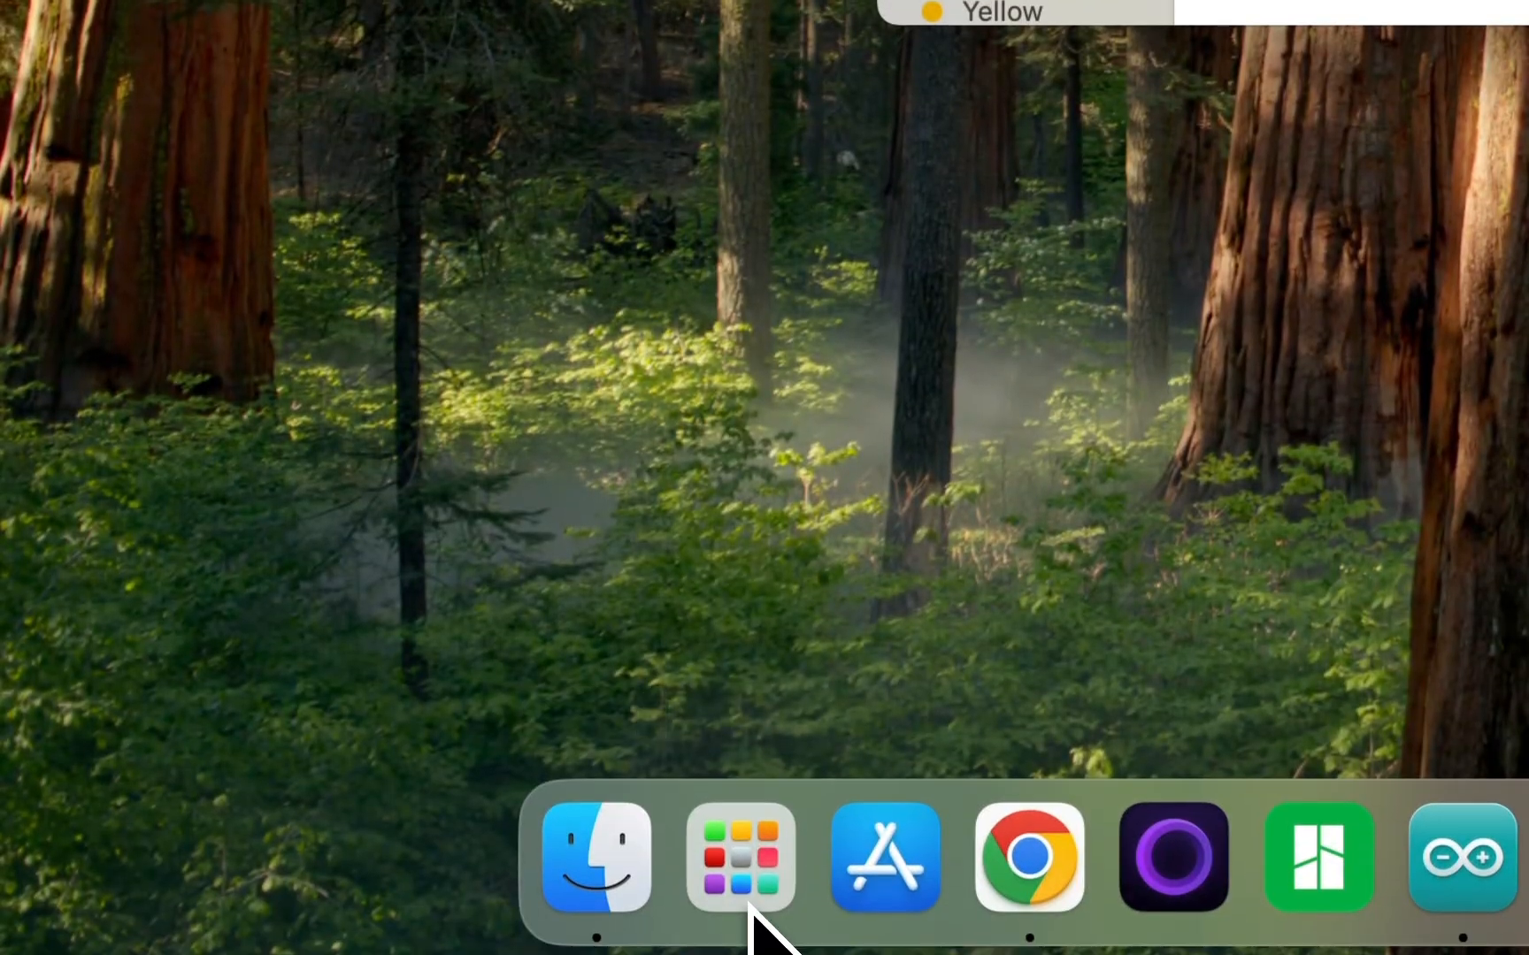
Launch the installed Arduino IDE and place the cursor in the new sketch.
left_click(748, 898)
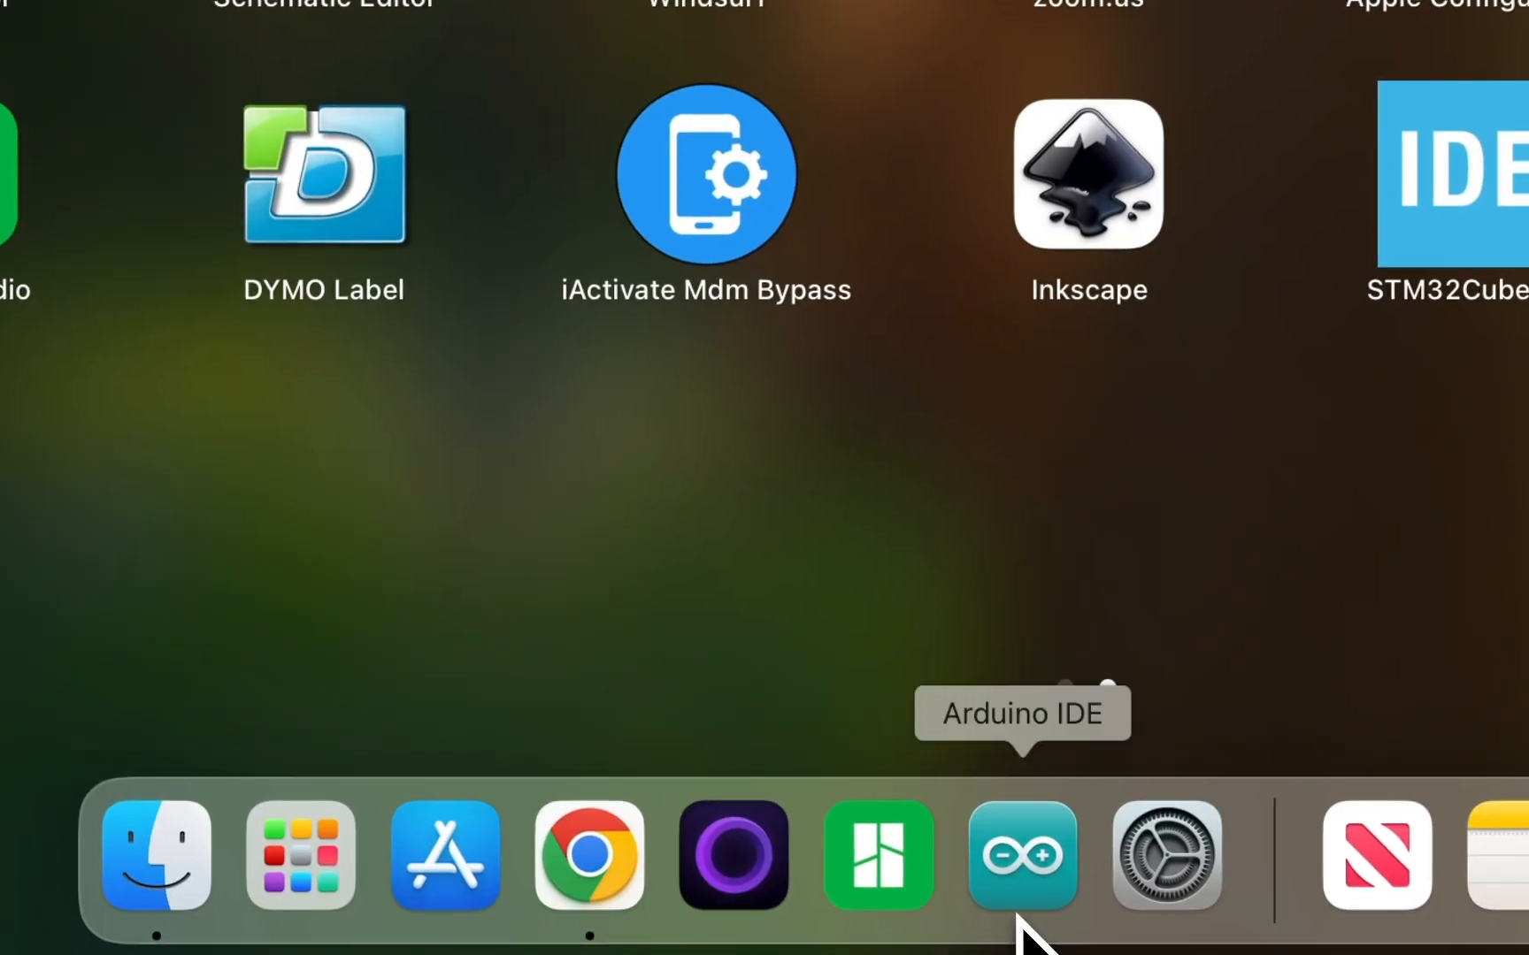
left_click(1021, 924)
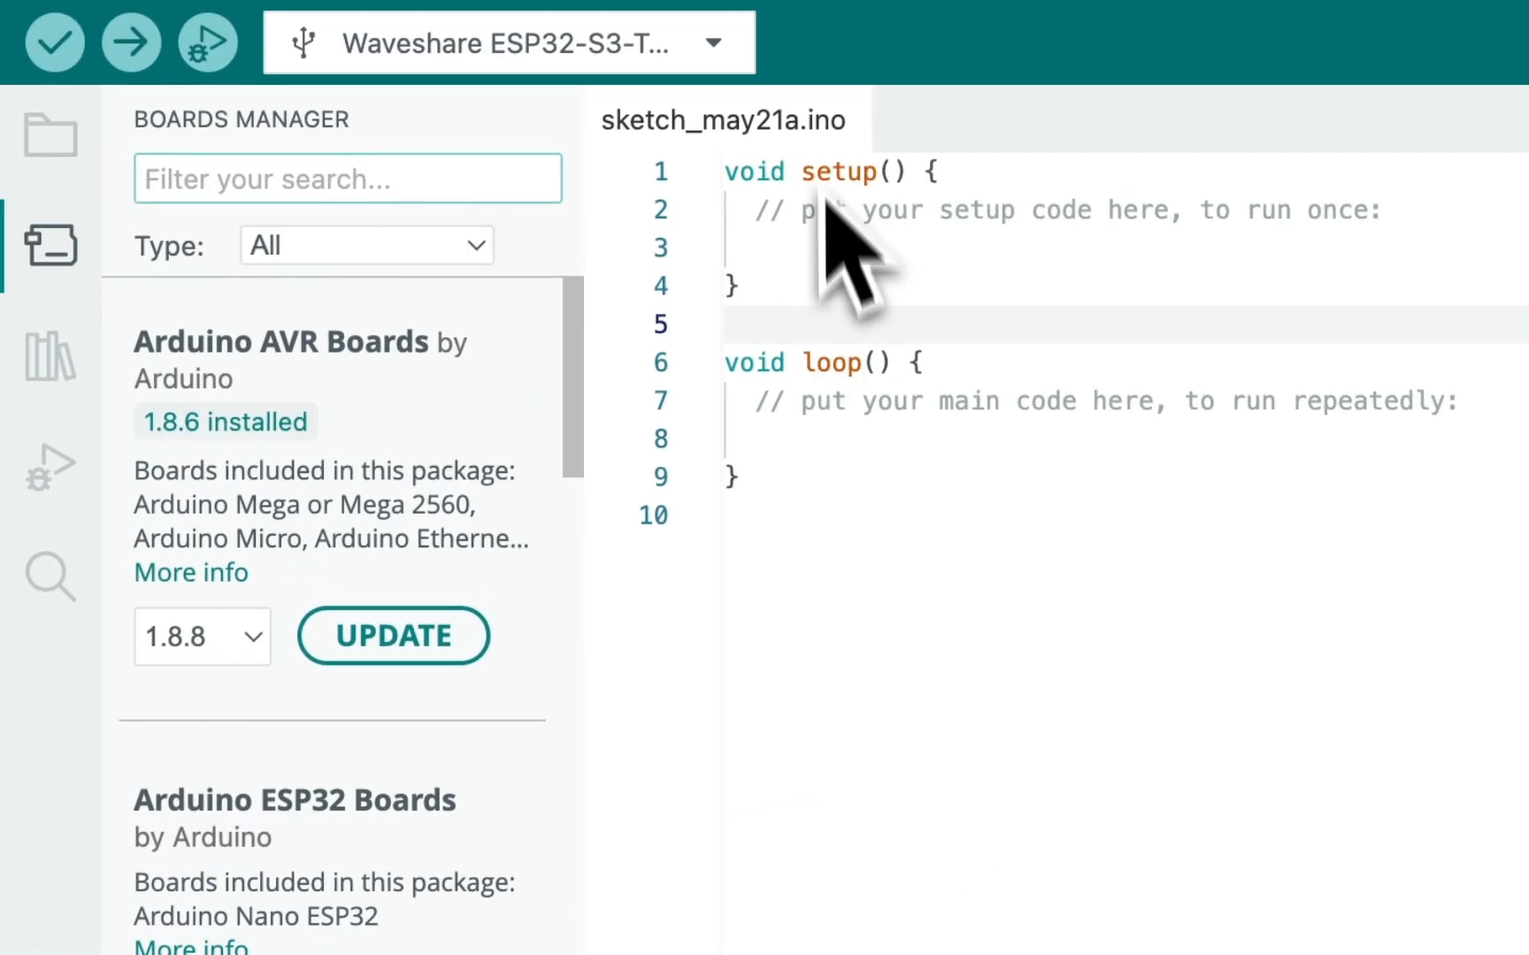
left_click(964, 535)
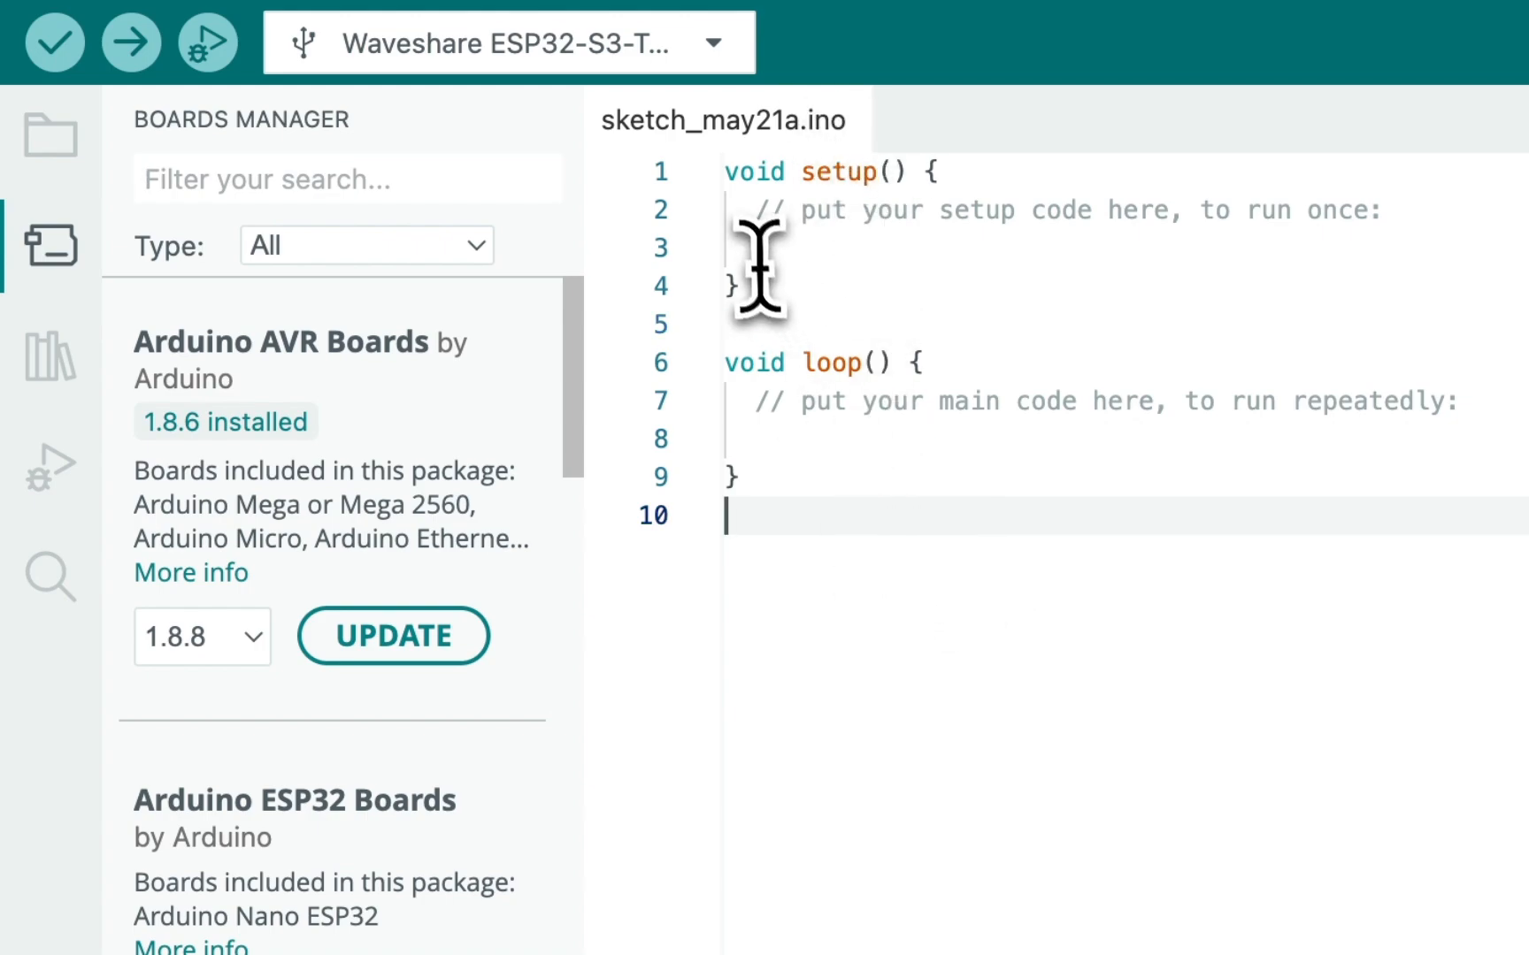
Highlight the default setup() and loop() code in the sketch for review and clear the selection.
left_click_drag(759, 265, 728, 193)
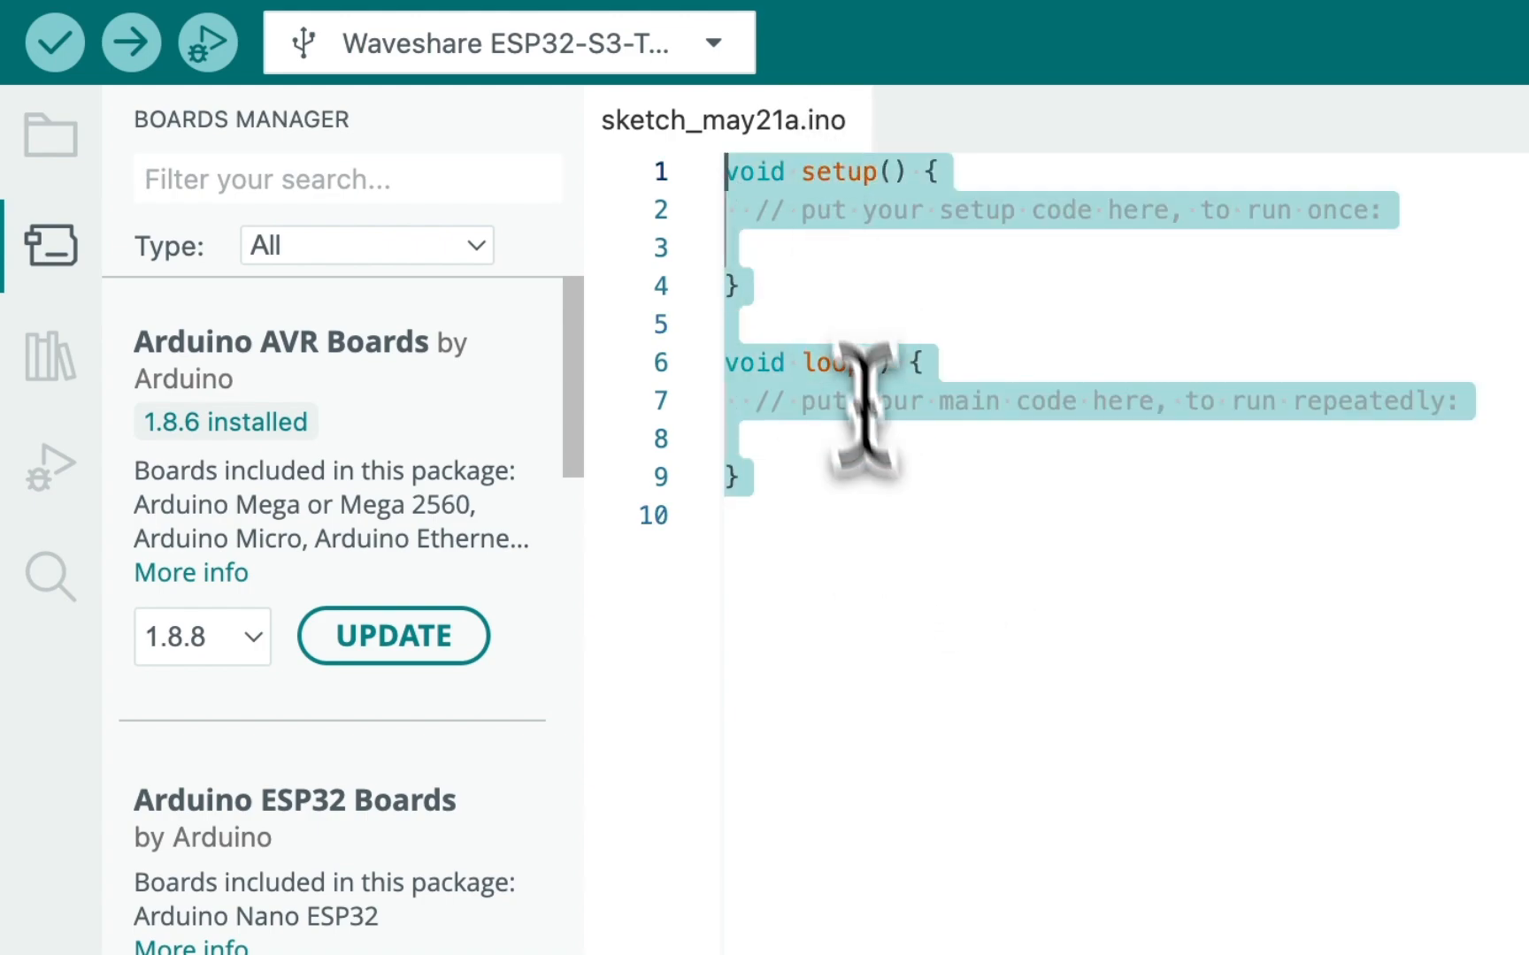
left_click(830, 251)
key("super+a")
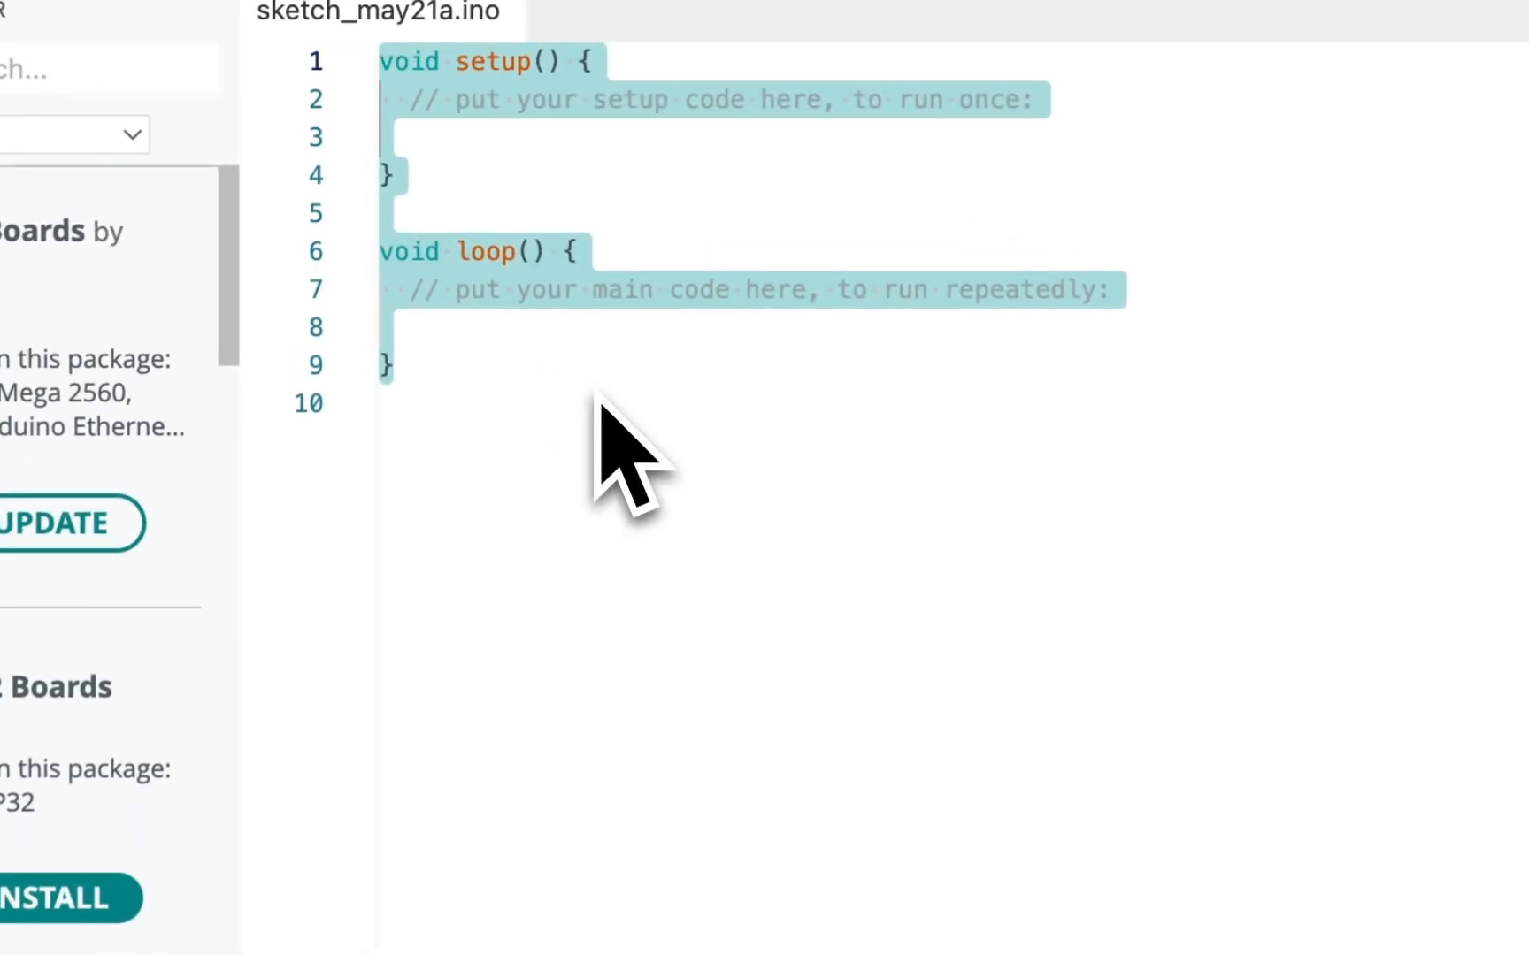
left_click(473, 257)
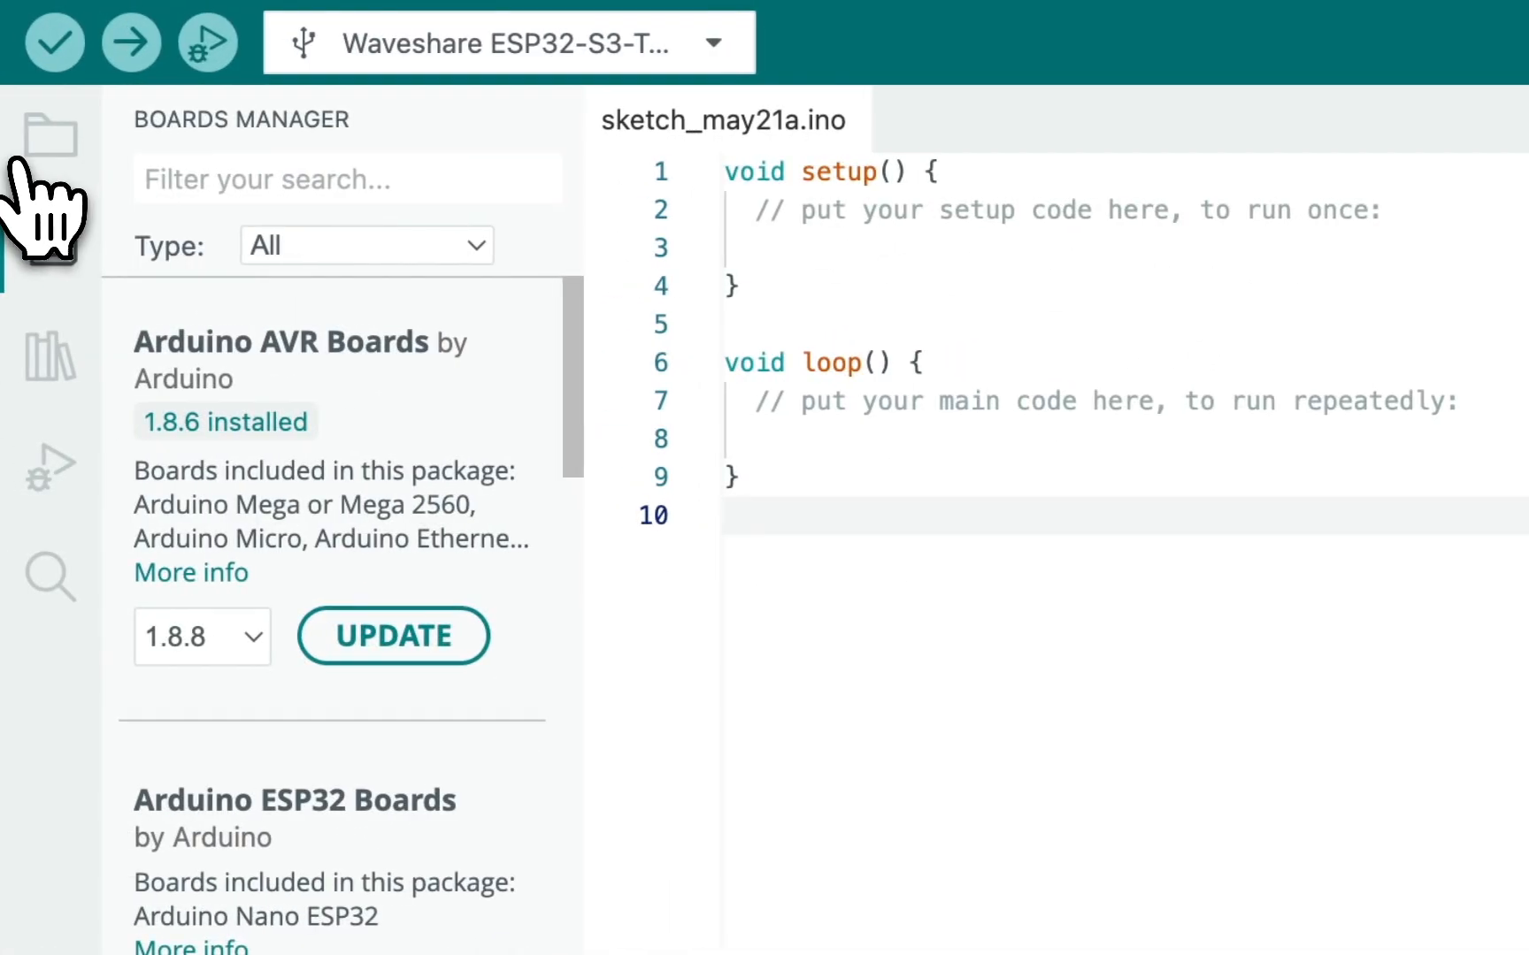
Show the locally stored sketches in the Sketchbook.
left_click(46, 146)
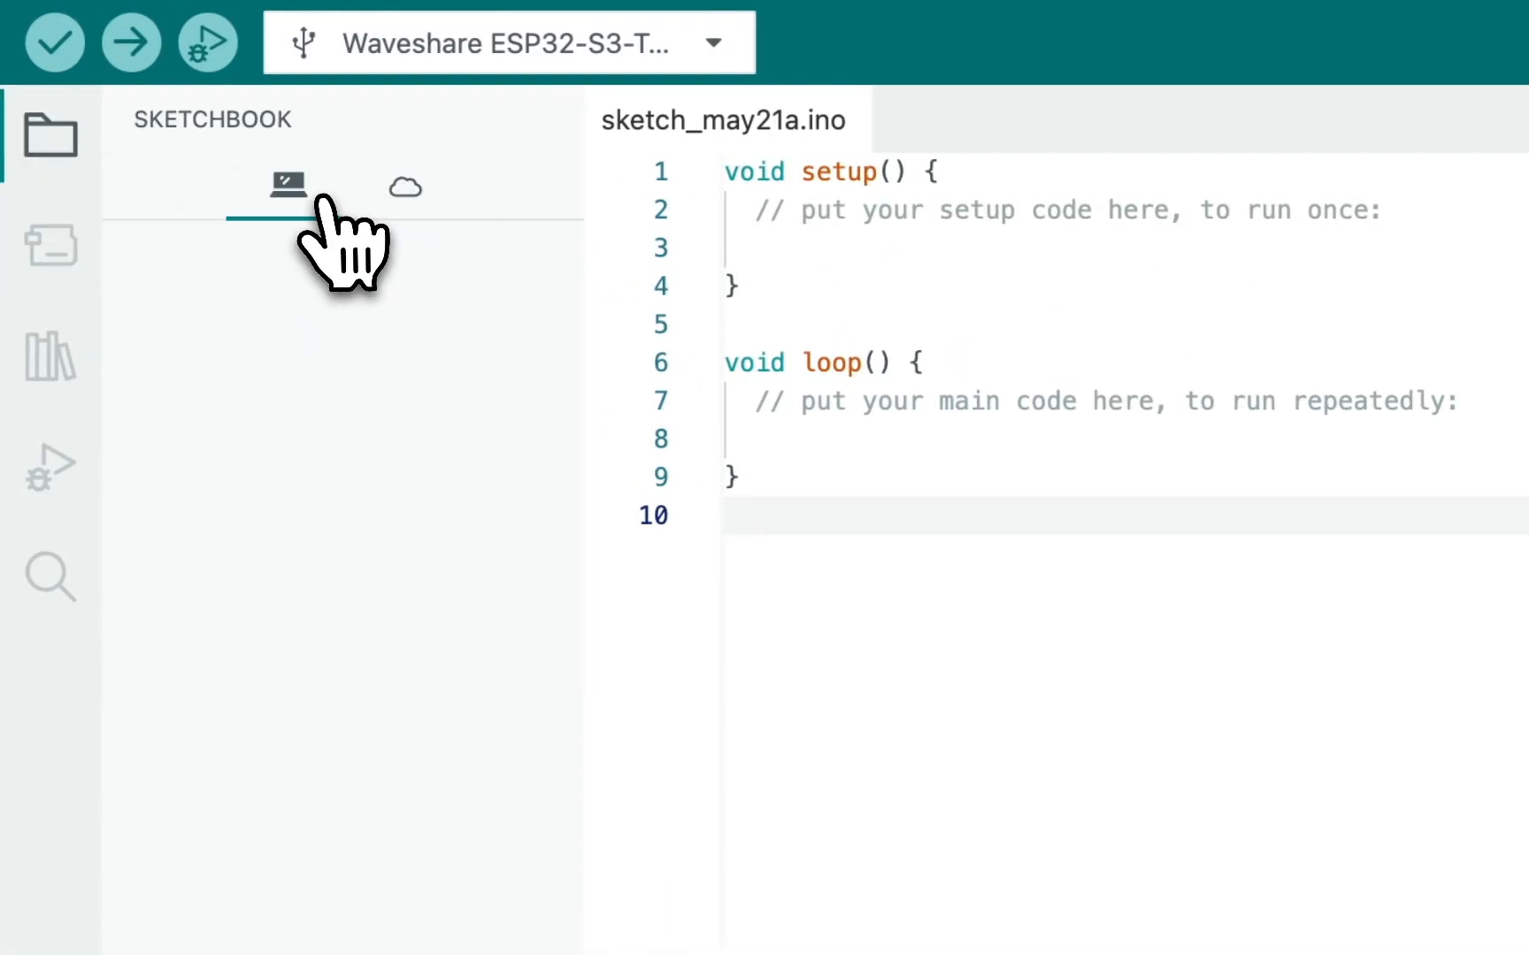
left_click(350, 207)
left_click(324, 177)
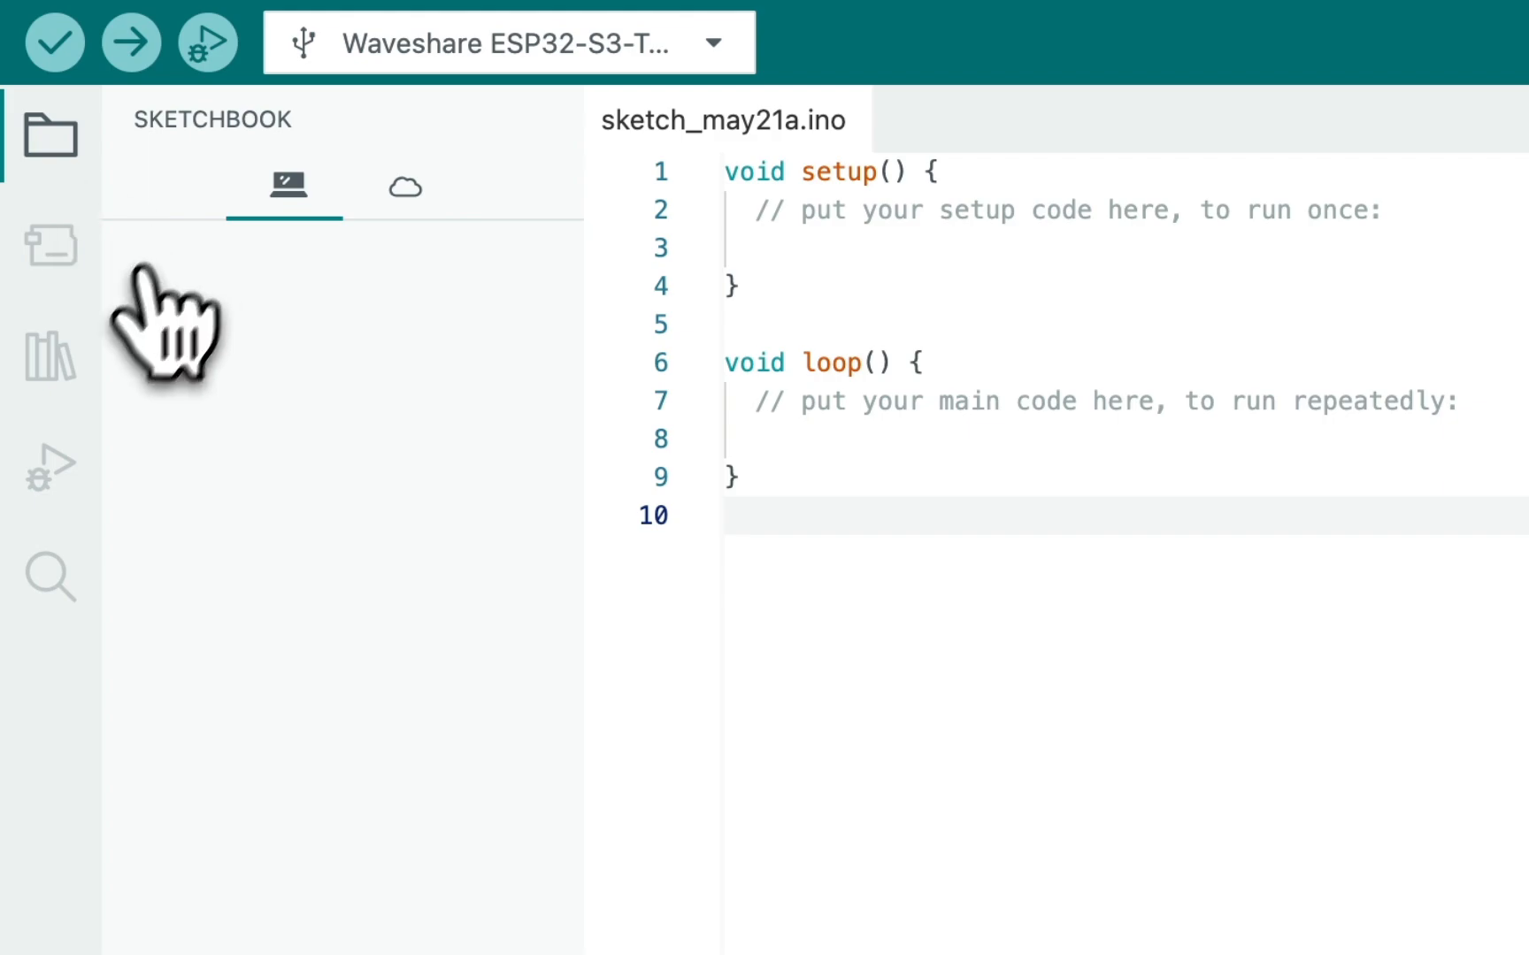
Search the Boards Manager for esp32.
left_click(52, 246)
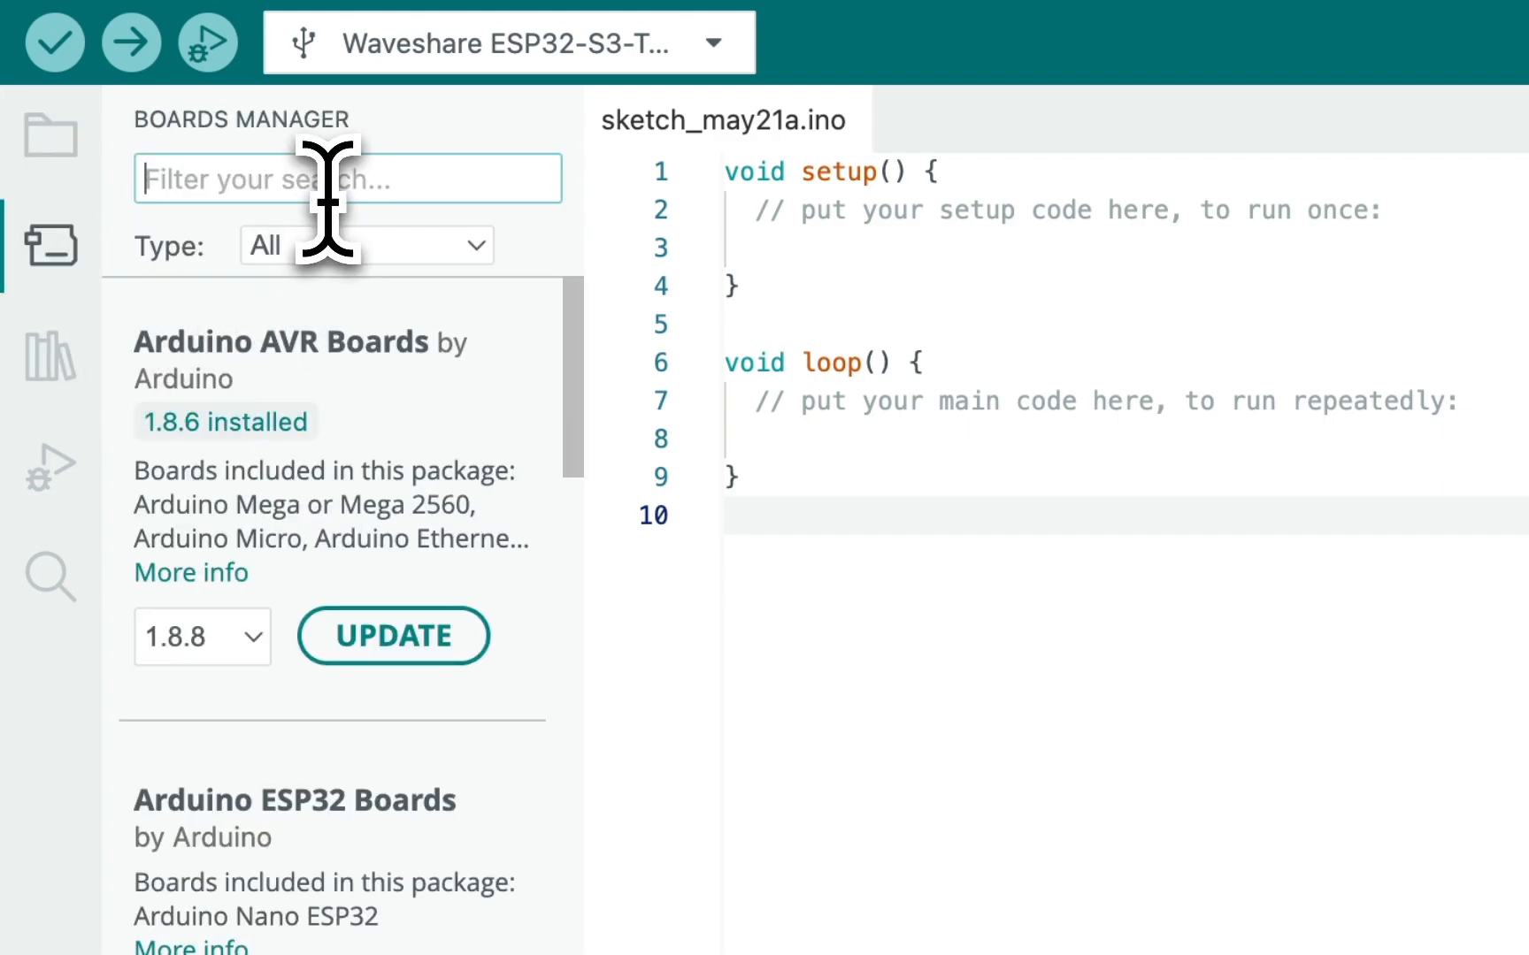
type("esp32")
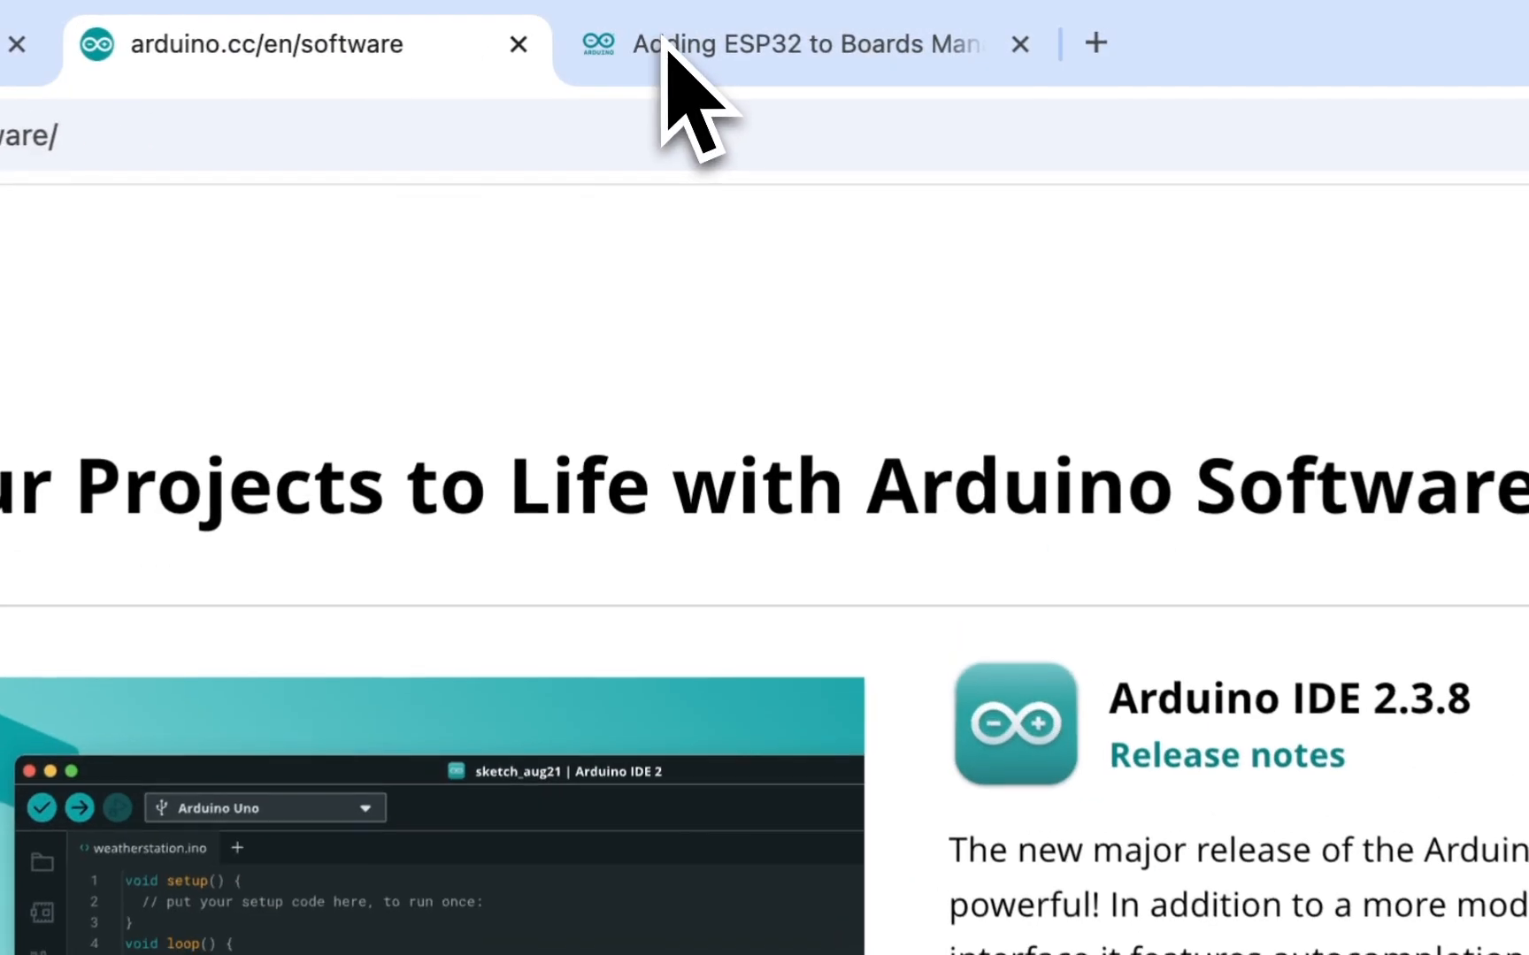
left_click(659, 48)
left_click(735, 413)
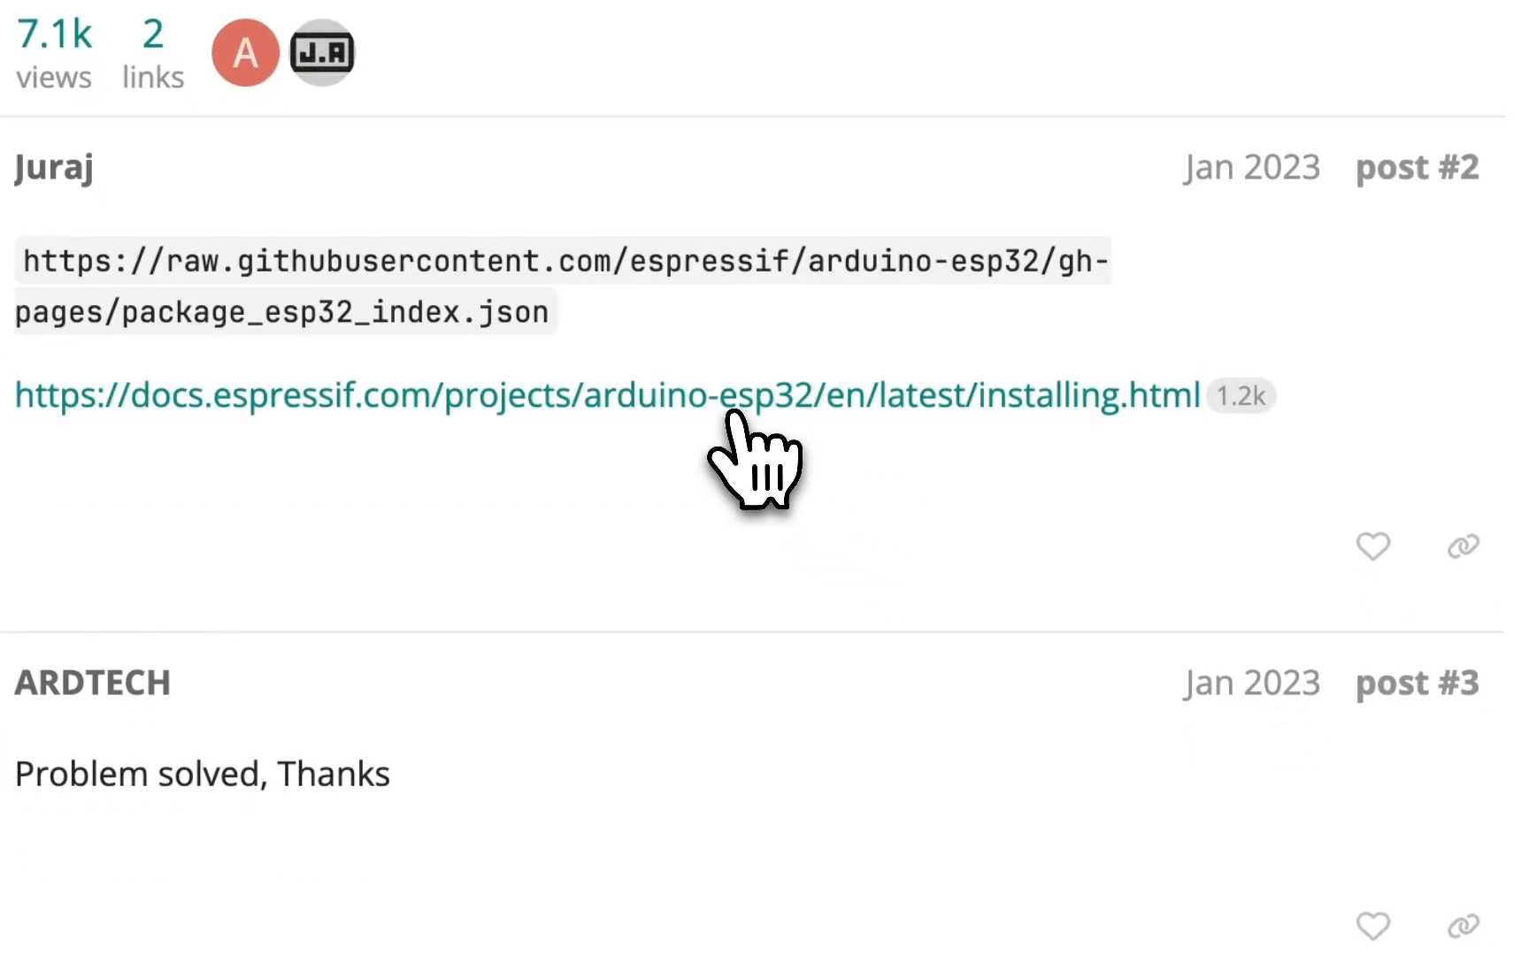
right_click(735, 416)
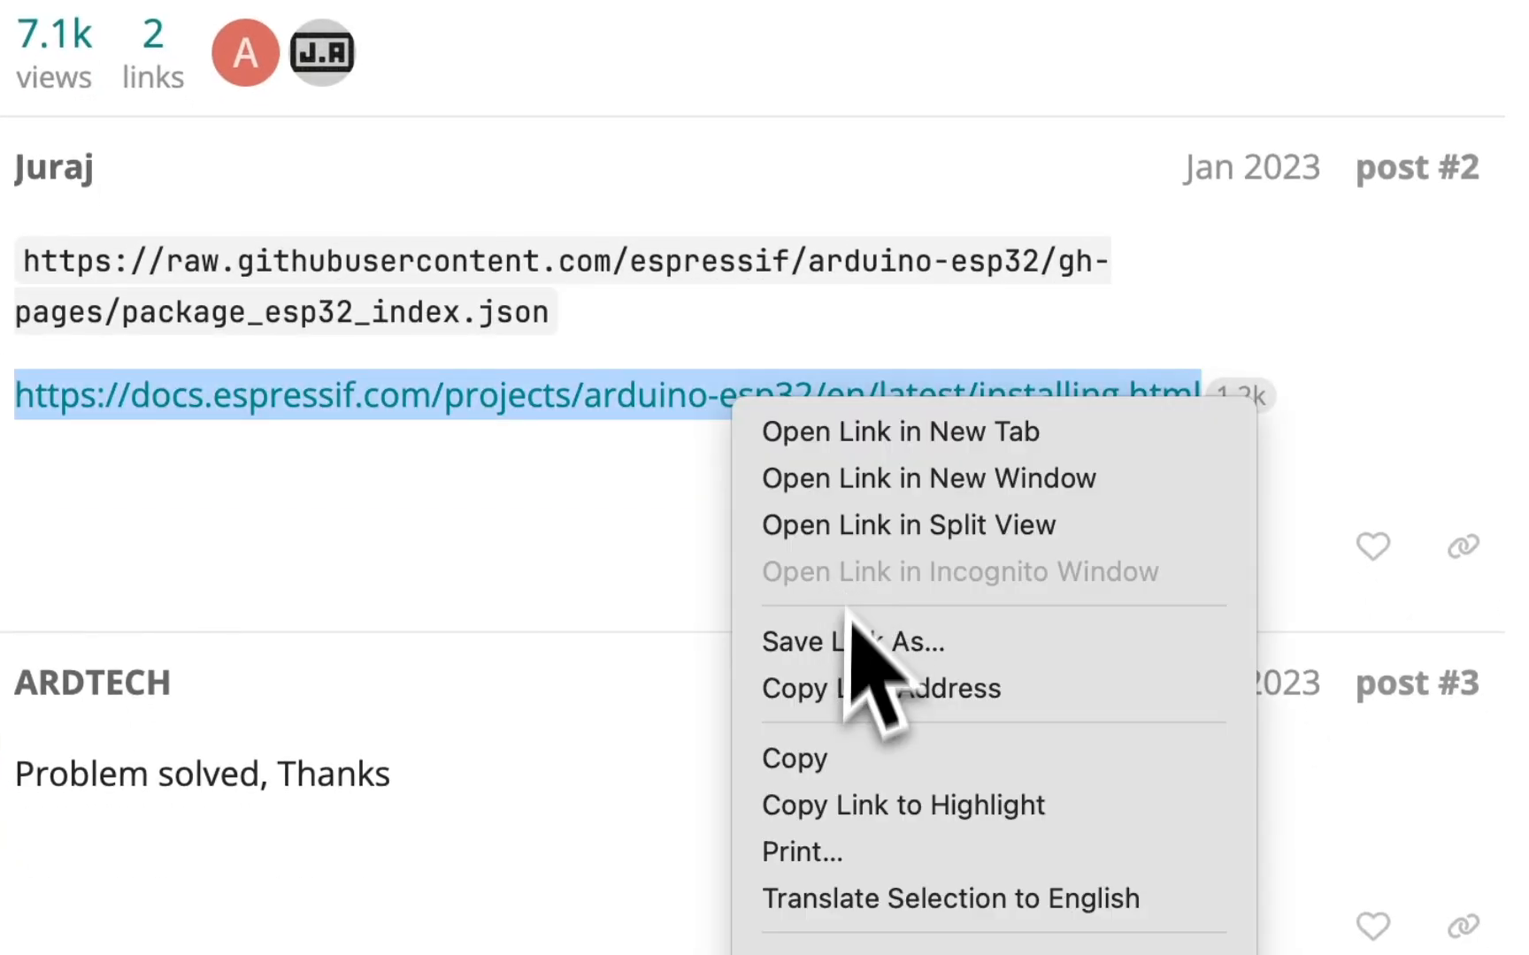
left_click(836, 759)
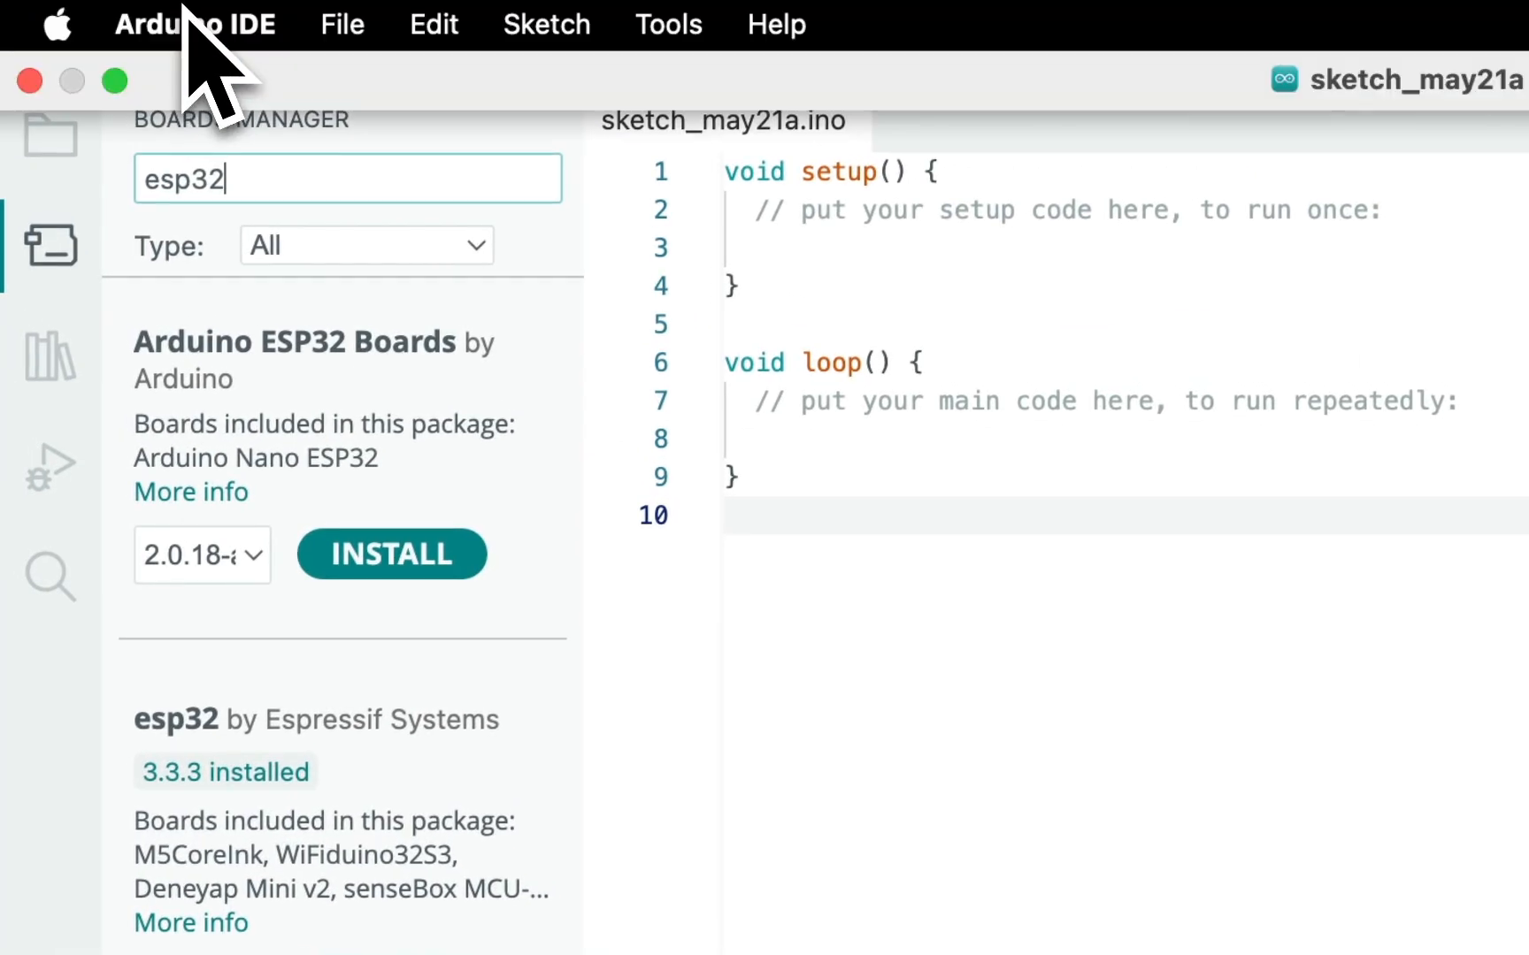
left_click(185, 20)
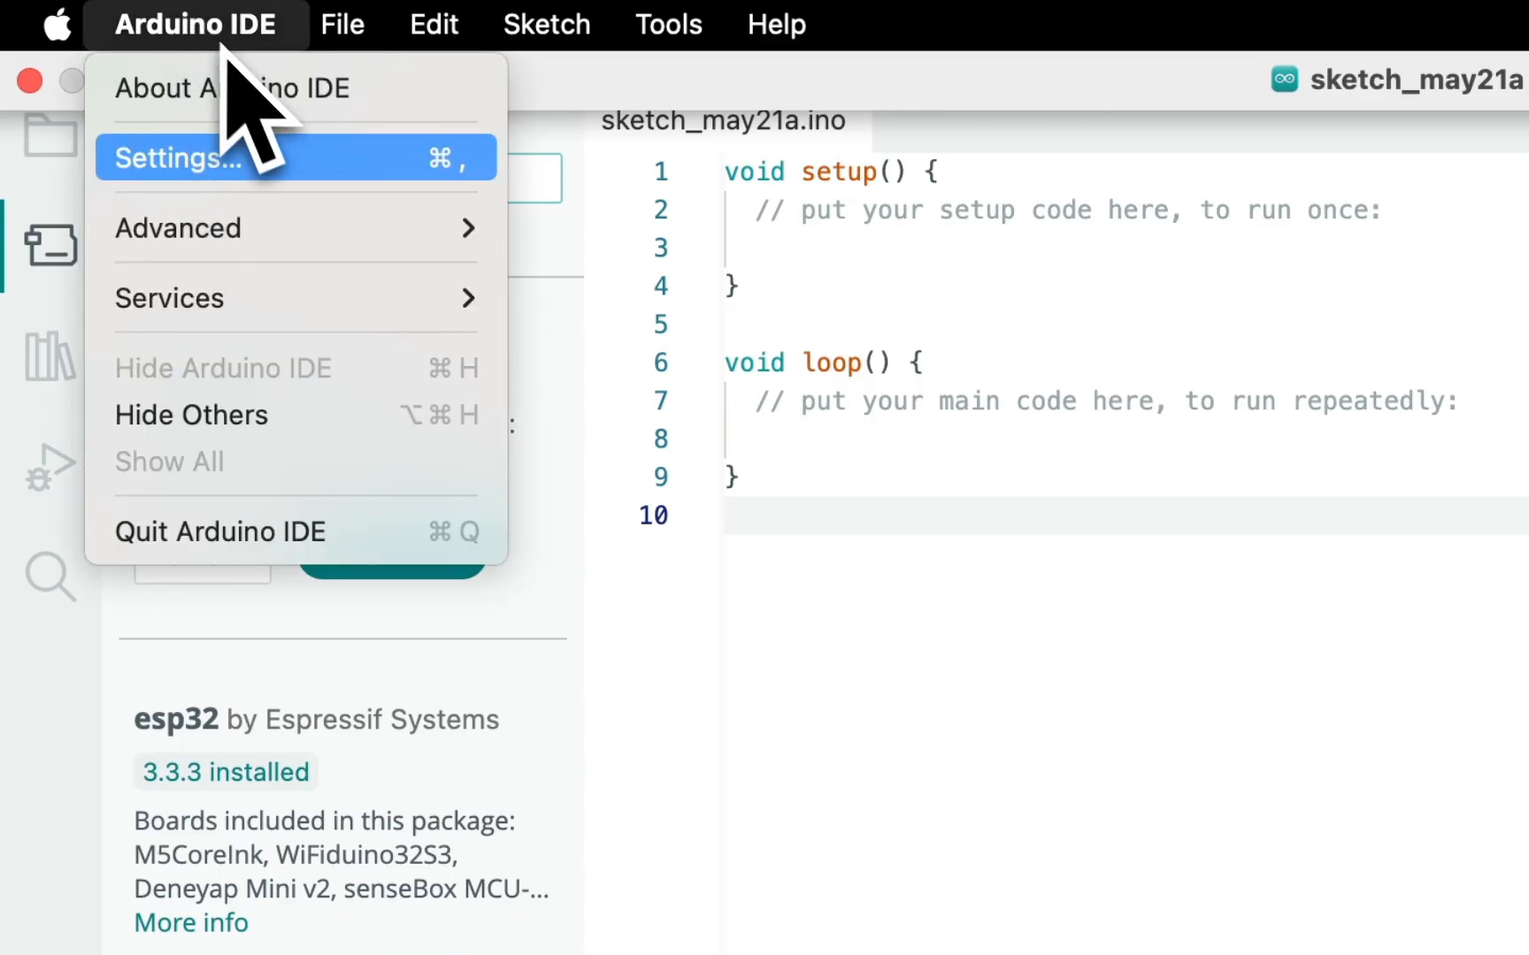
left_click(262, 158)
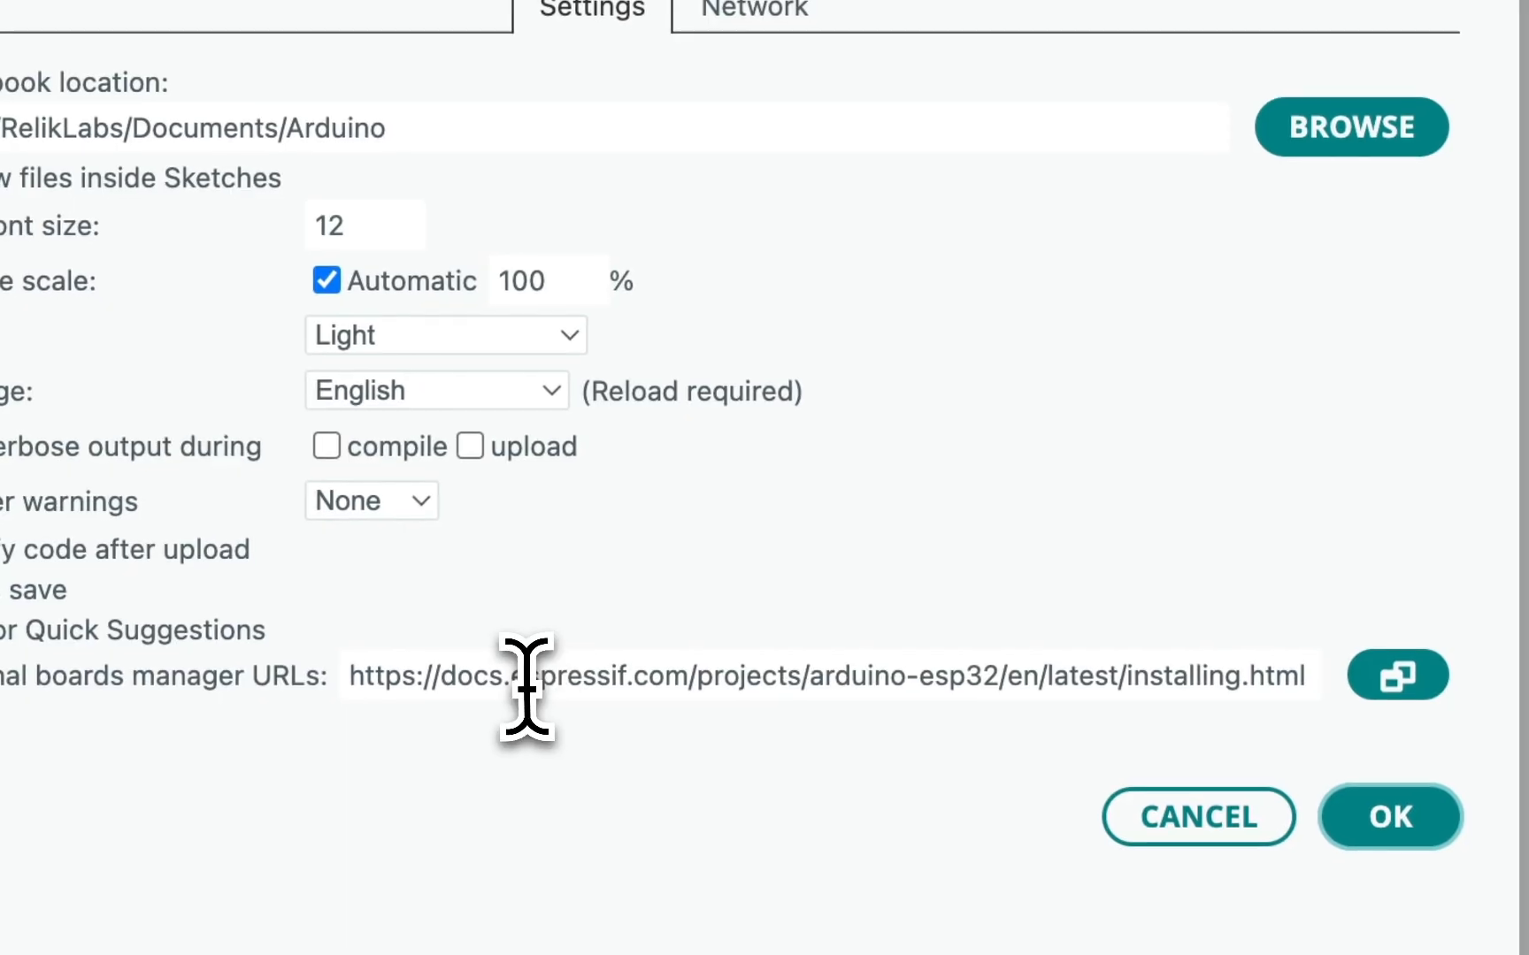
triple_click(525, 685)
key("BackSpace")
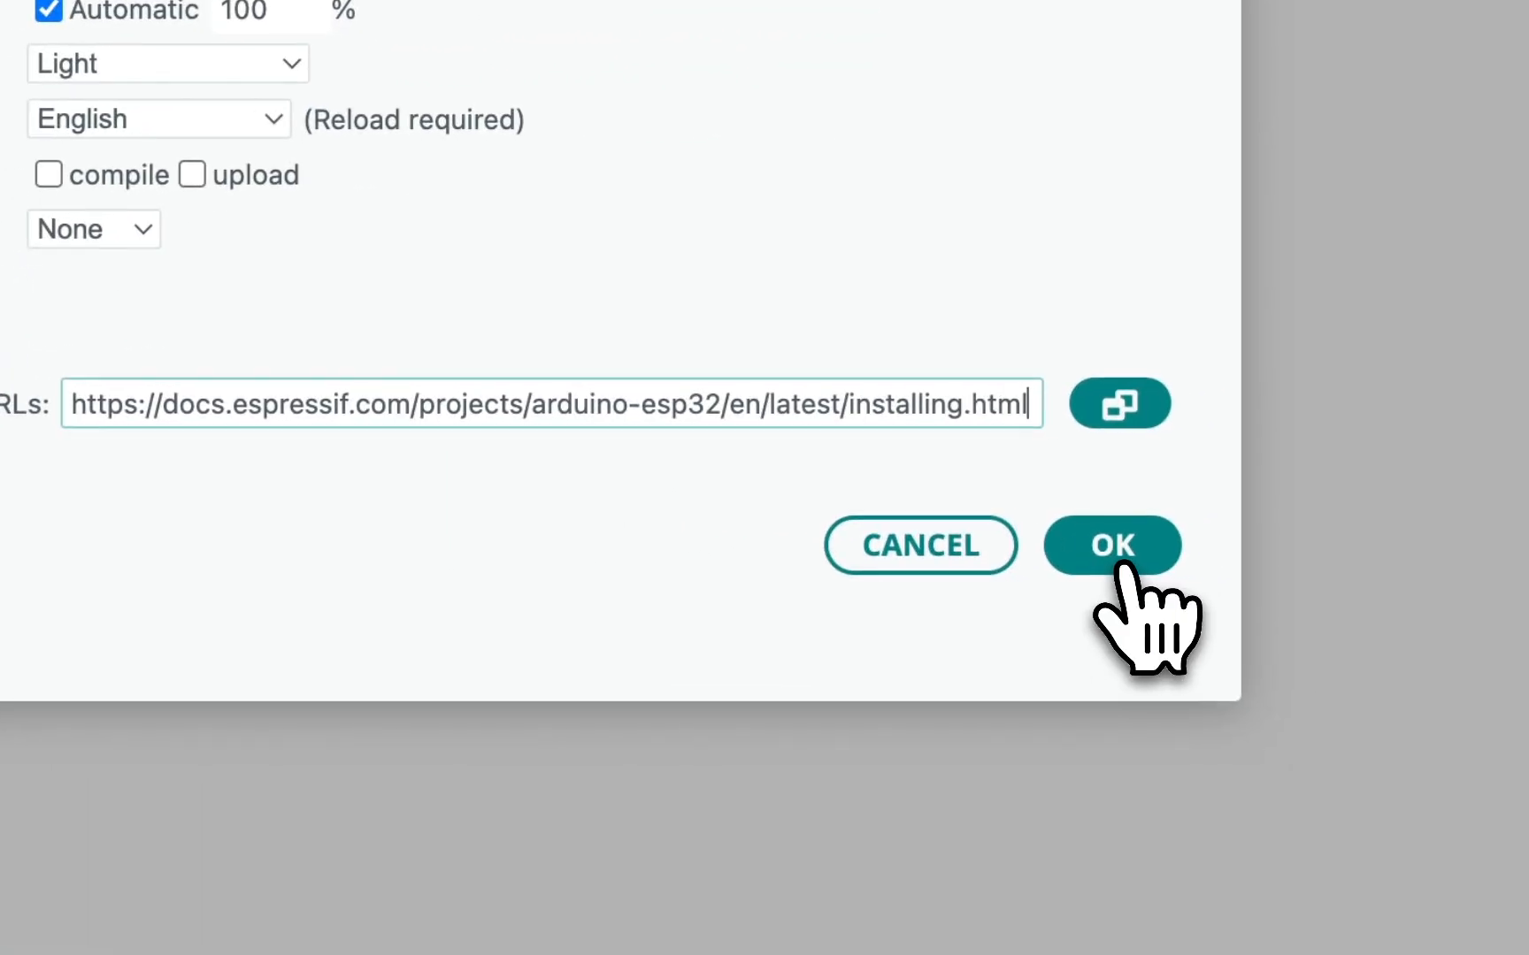
left_click(1122, 566)
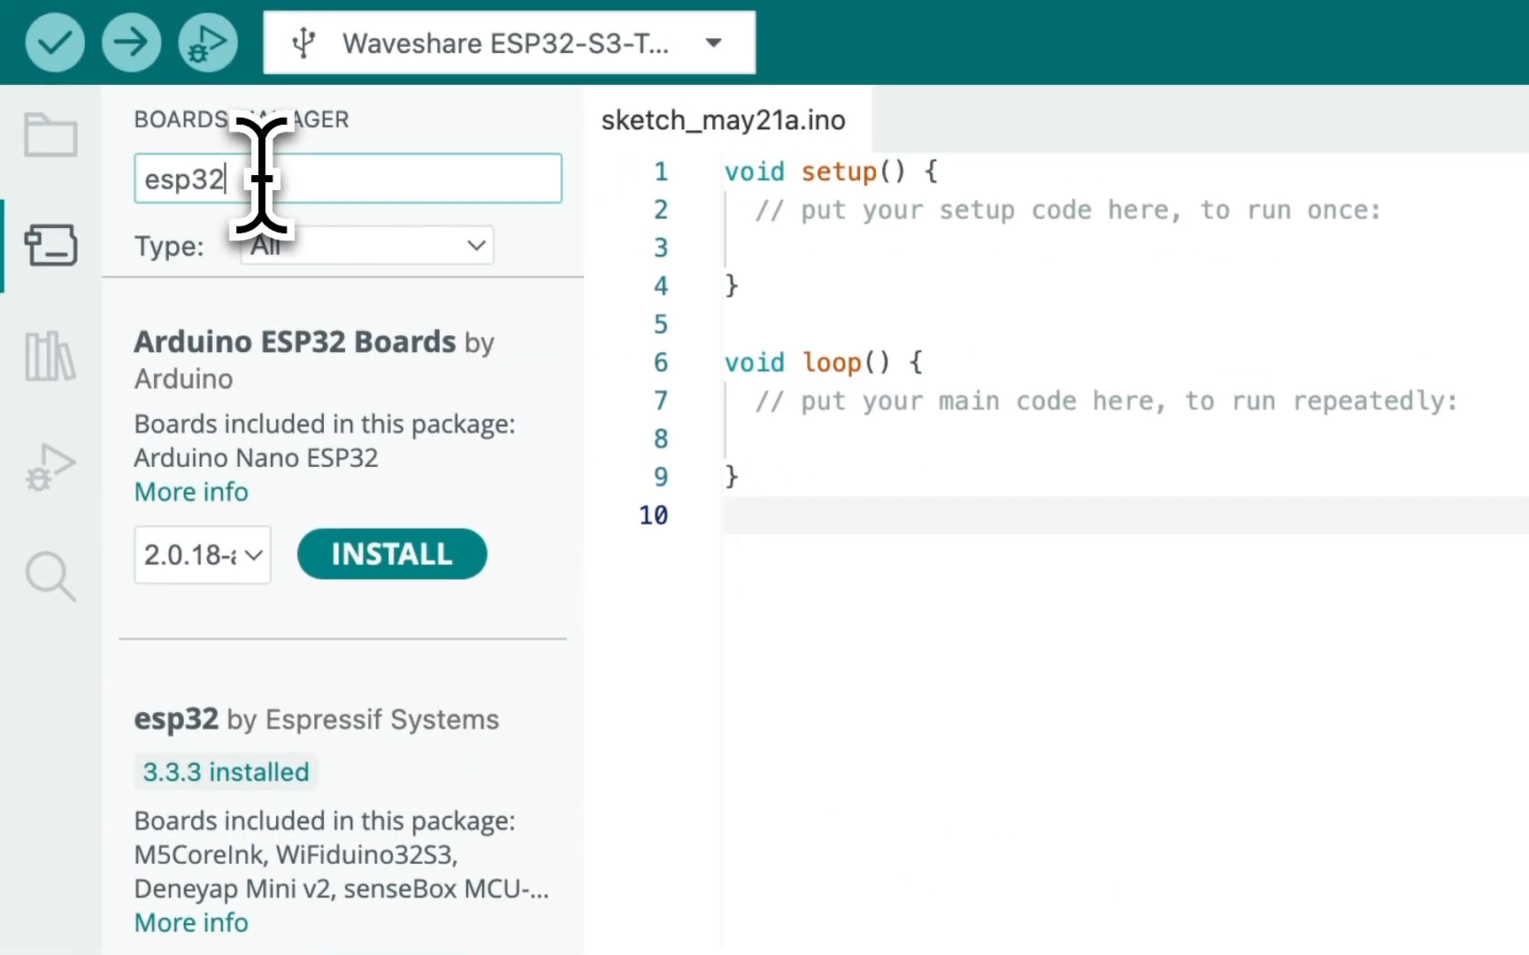
type("esp32")
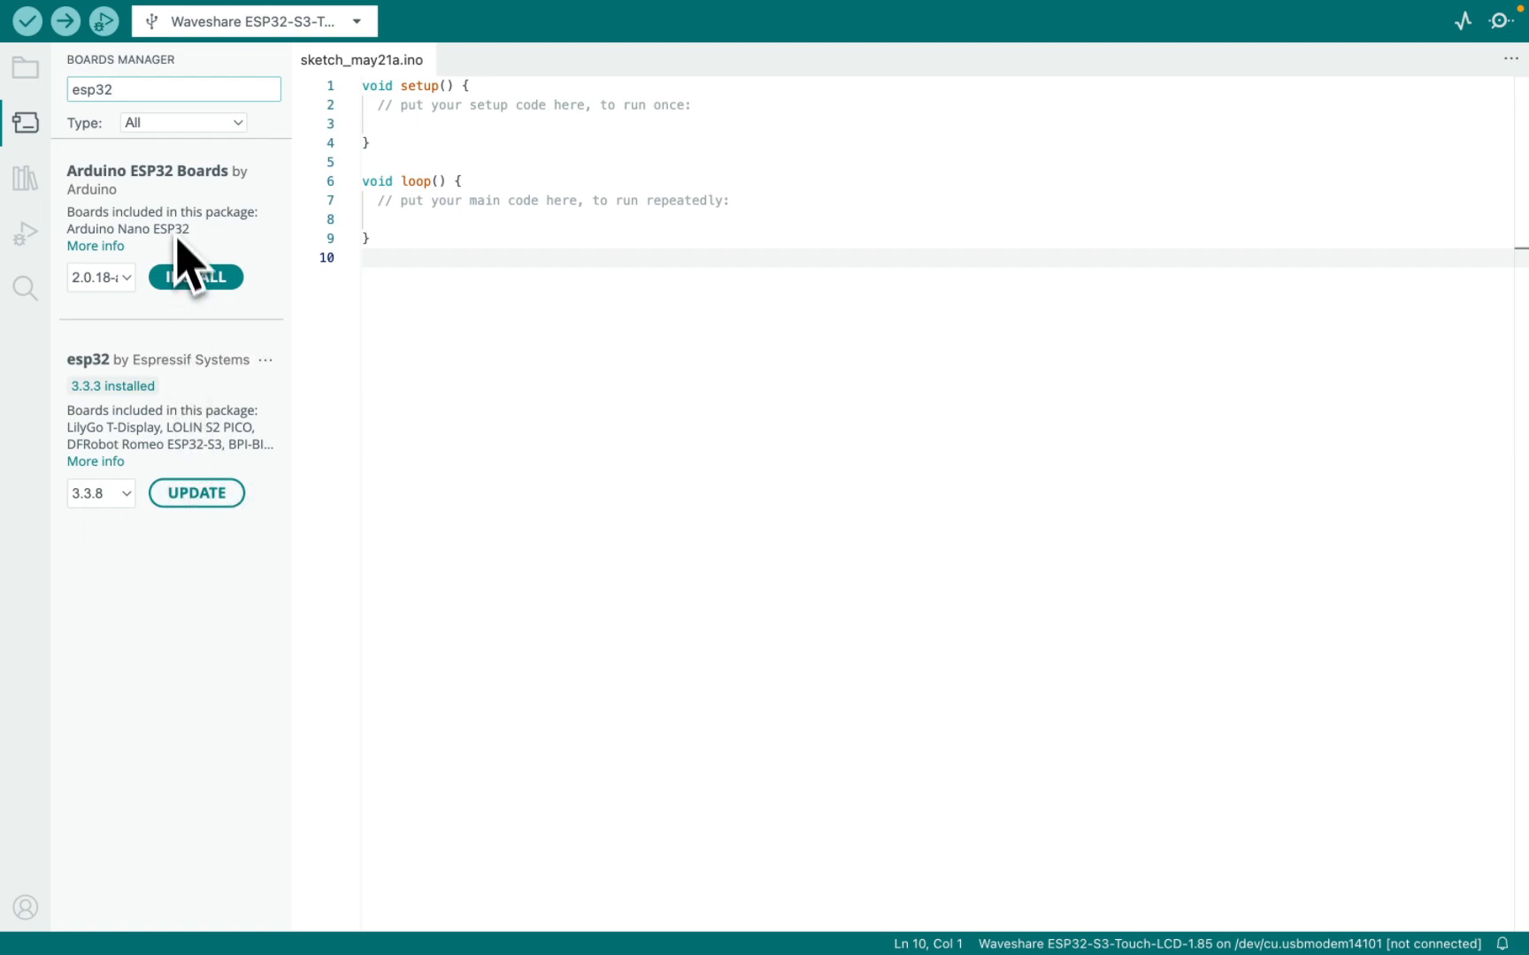
Browse the libraries available for installation in the Library Manager.
left_click(21, 182)
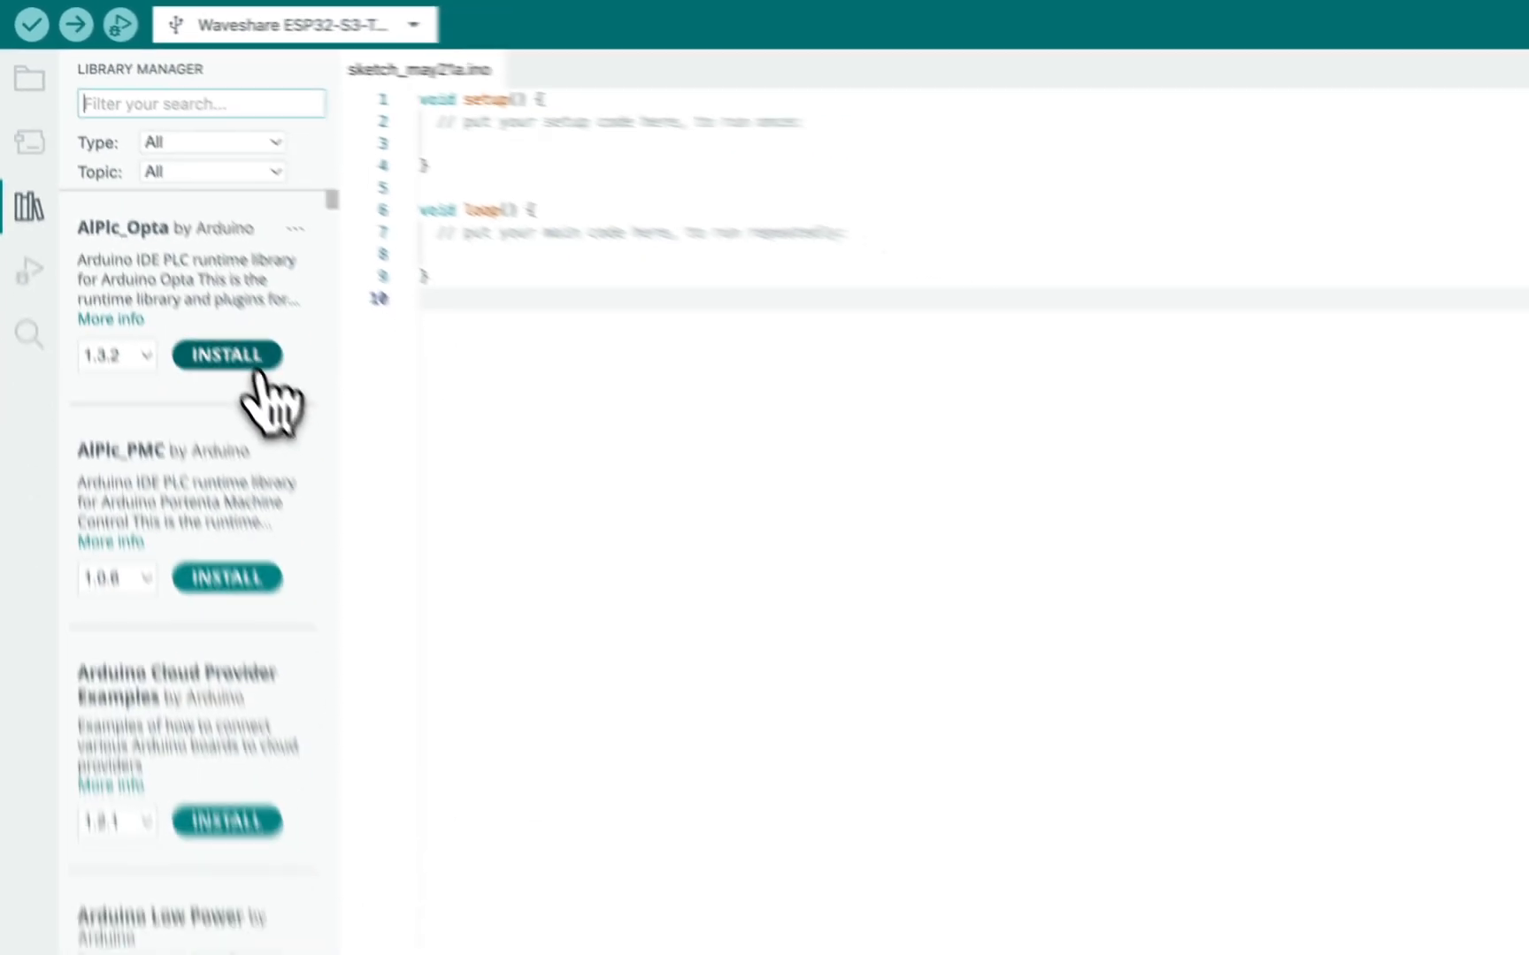
scroll(223, 326, "down", 10)
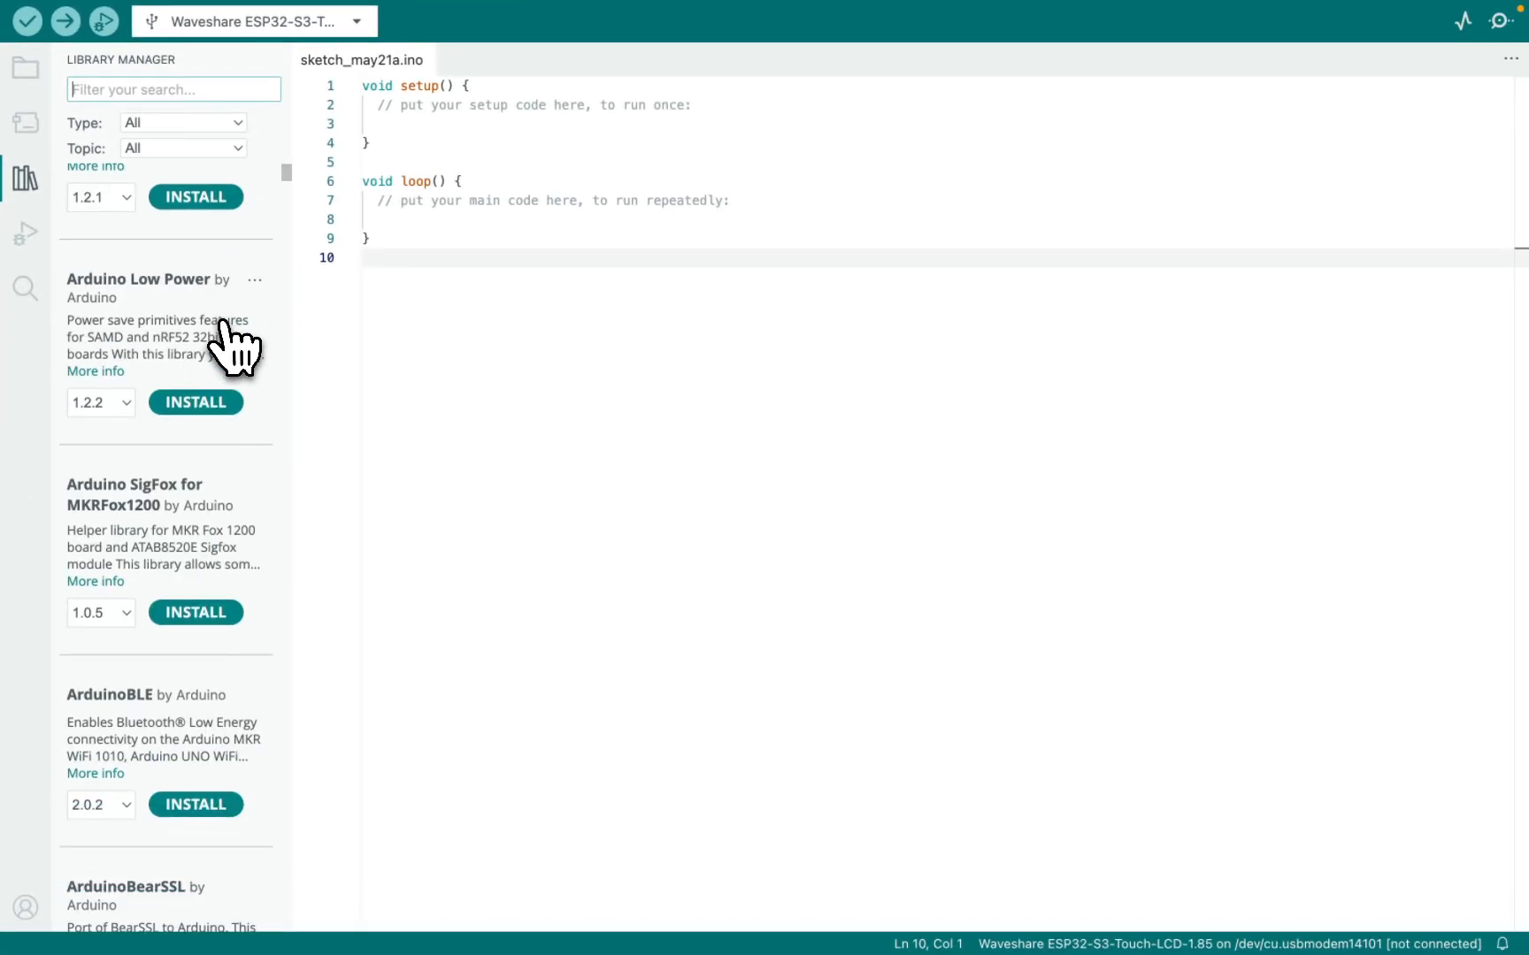
scroll(224, 324, "down", 5)
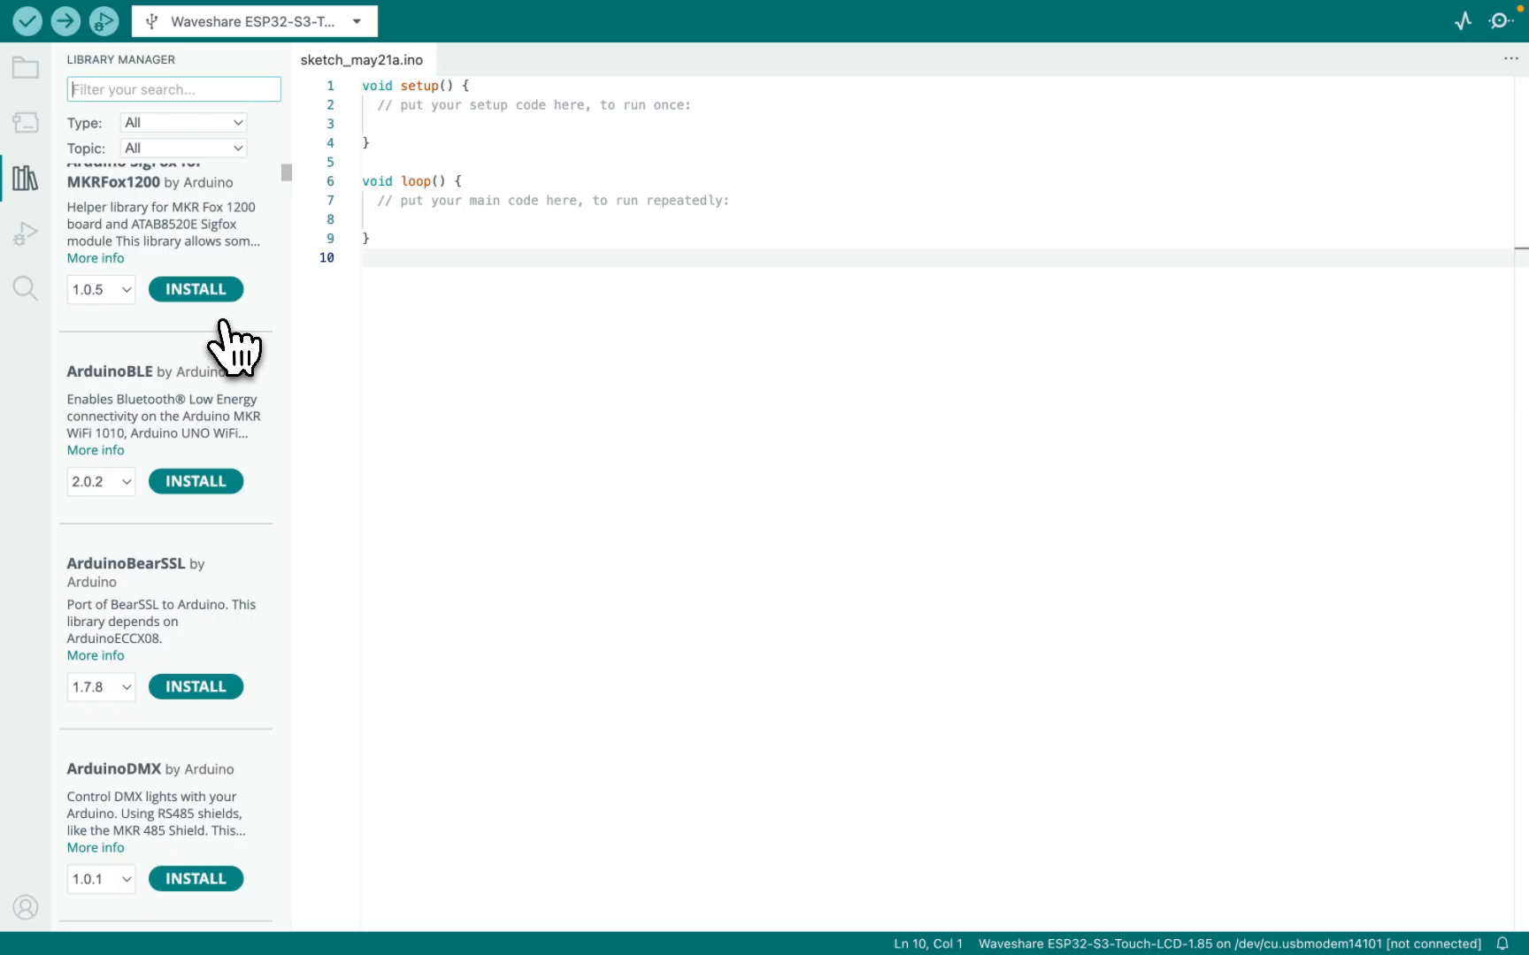
scroll(232, 350, "up", 10)
scroll(221, 327, "down", 2)
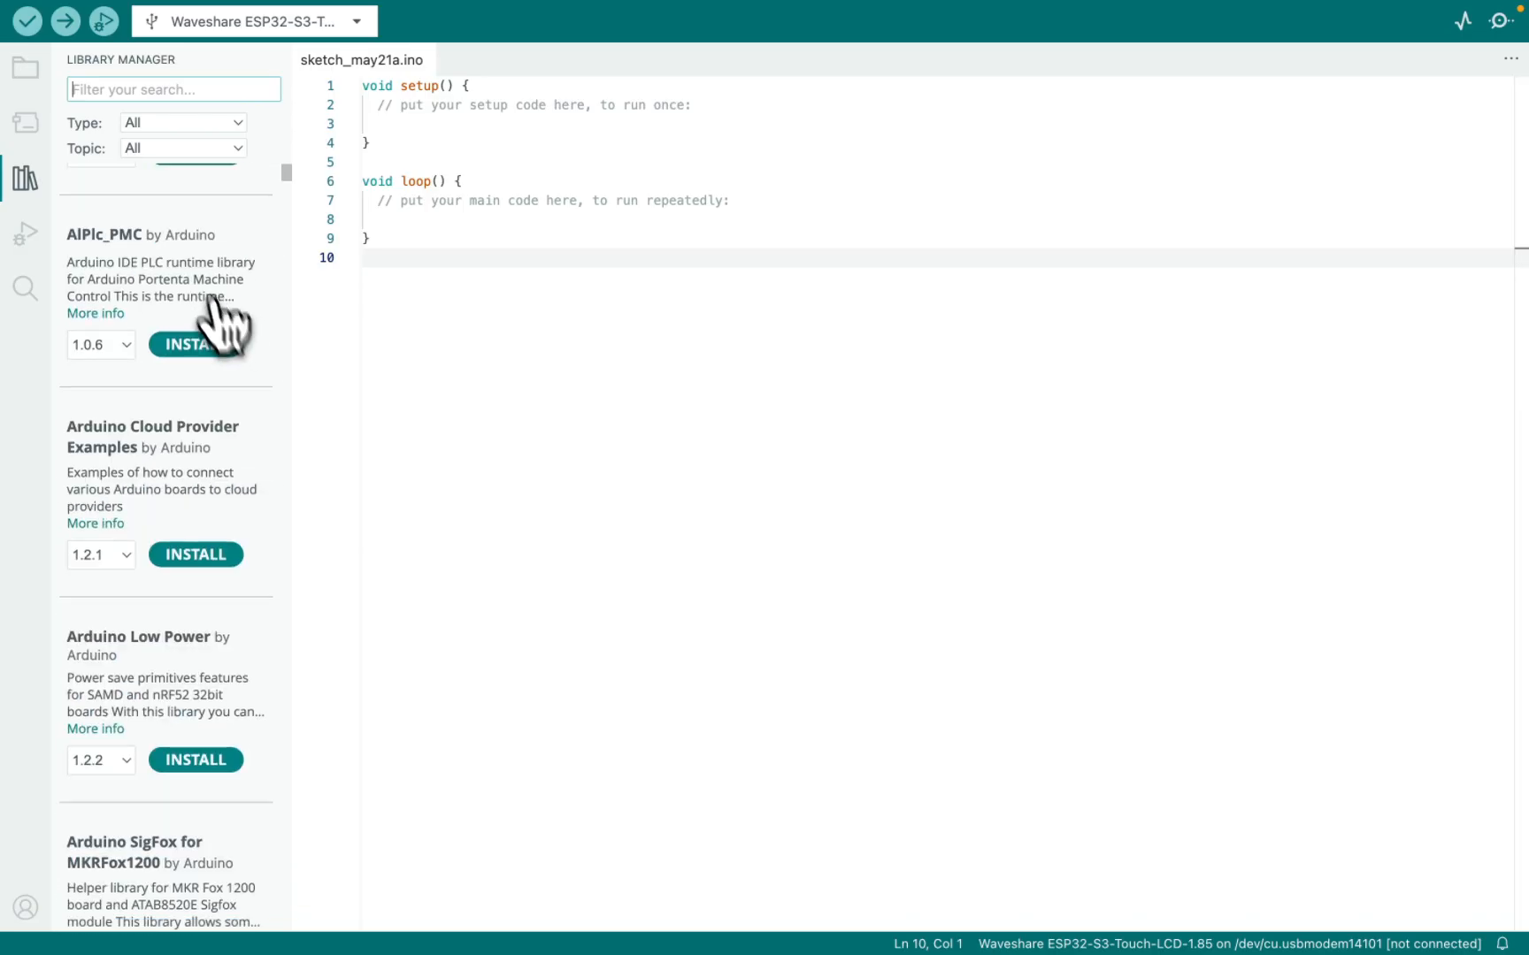
scroll(223, 265, "up", 2)
Switch to Finder and open the Arduino folder inside Documents.
key("ctrl+Left")
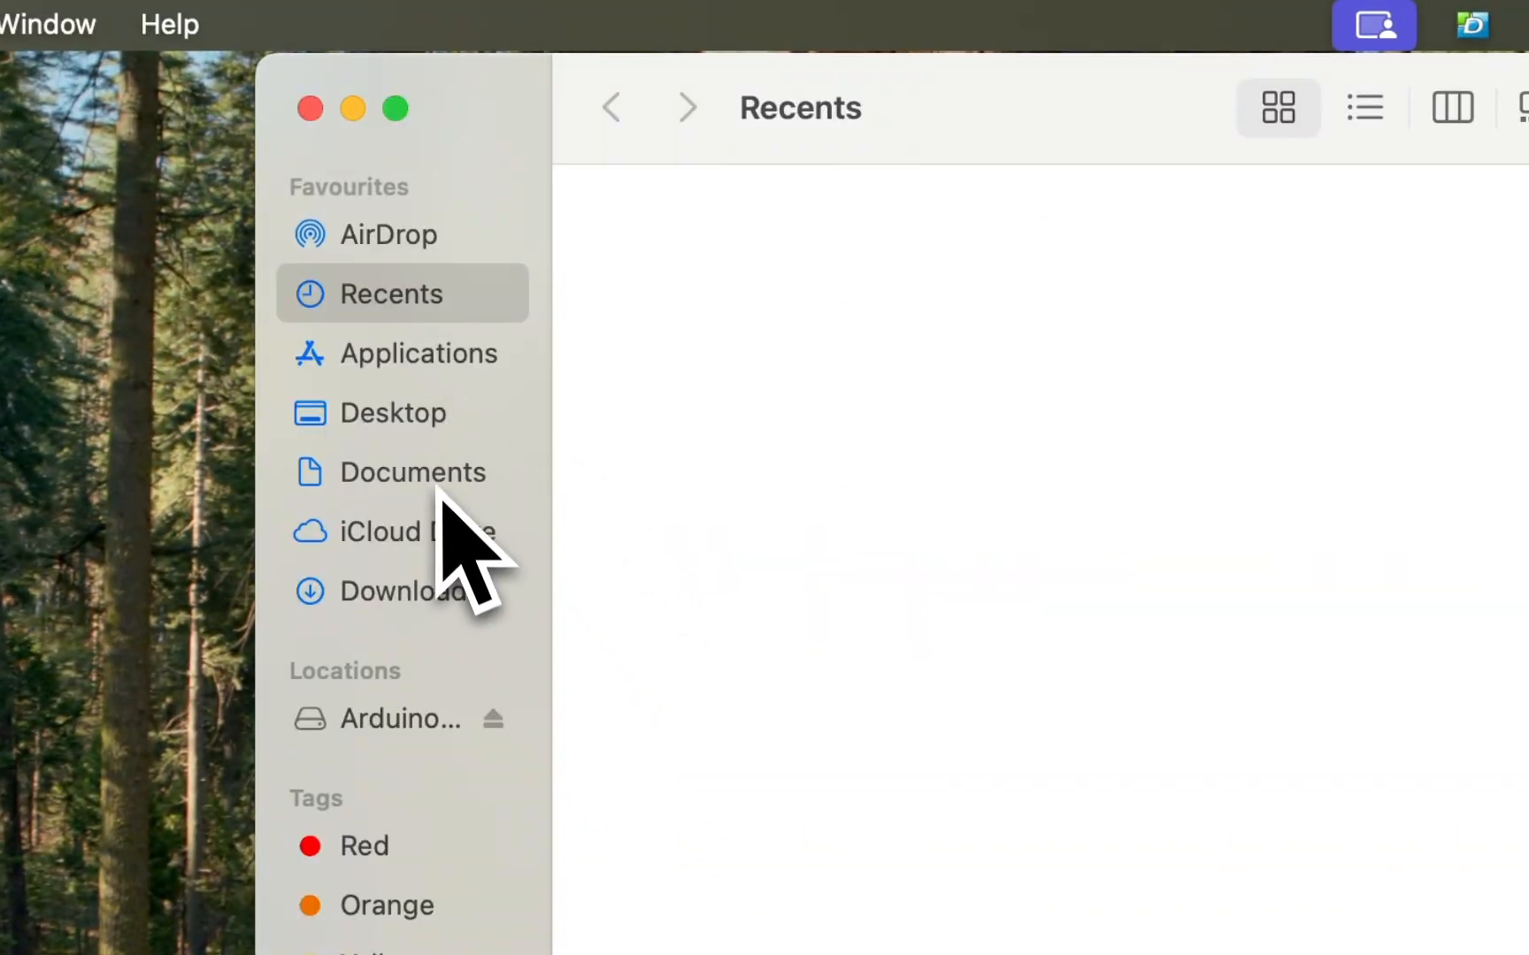
left_click(440, 494)
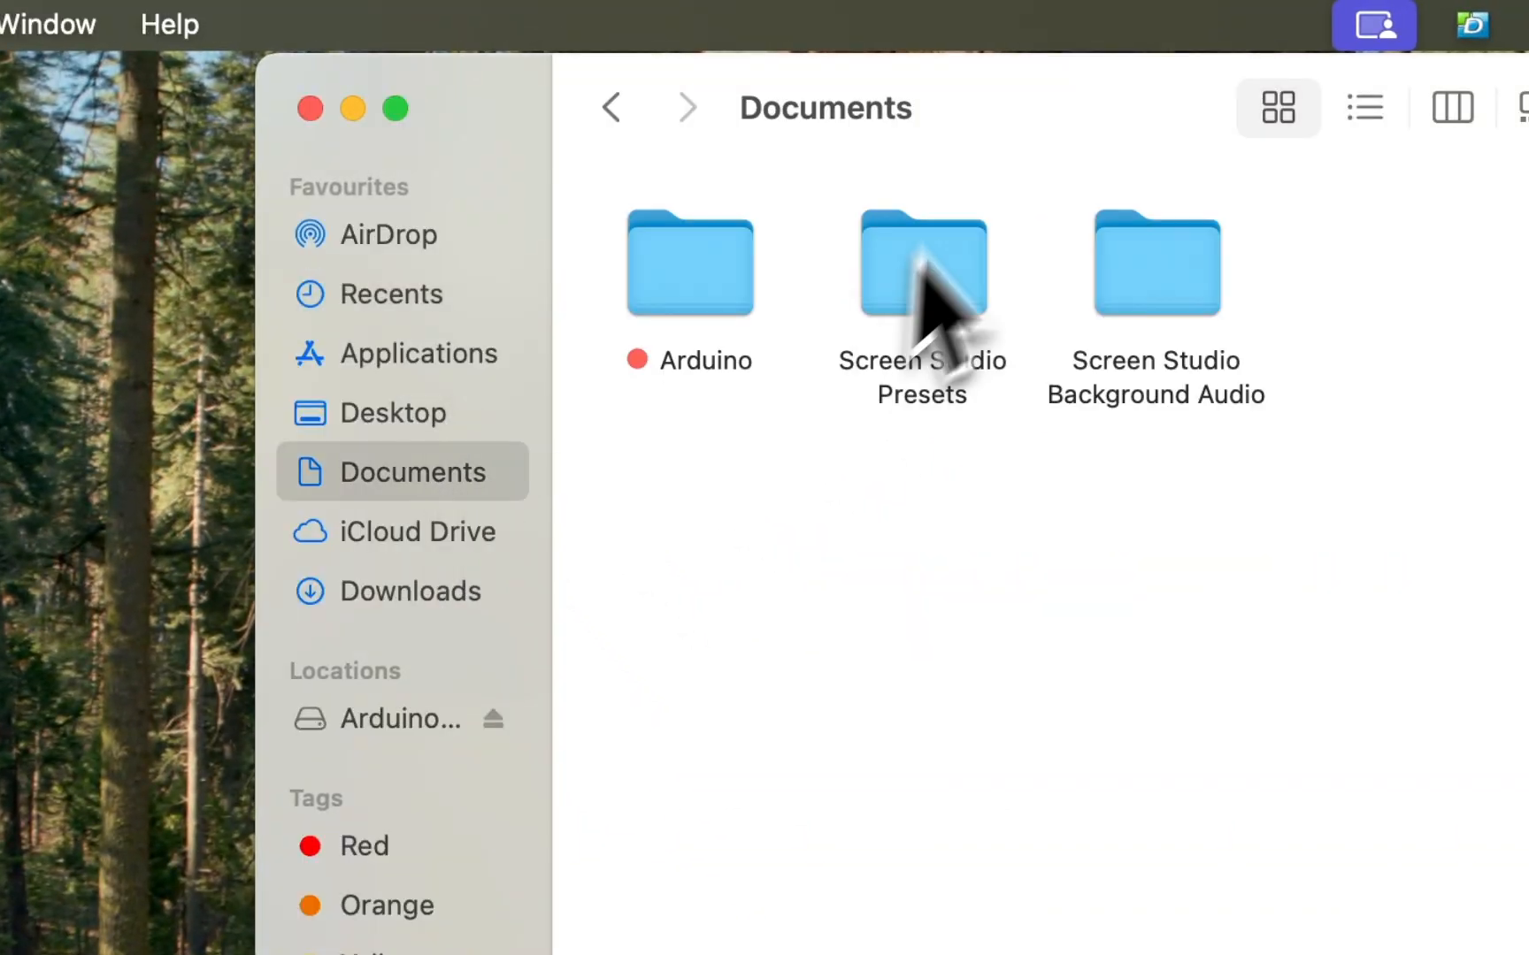
double_click(730, 259)
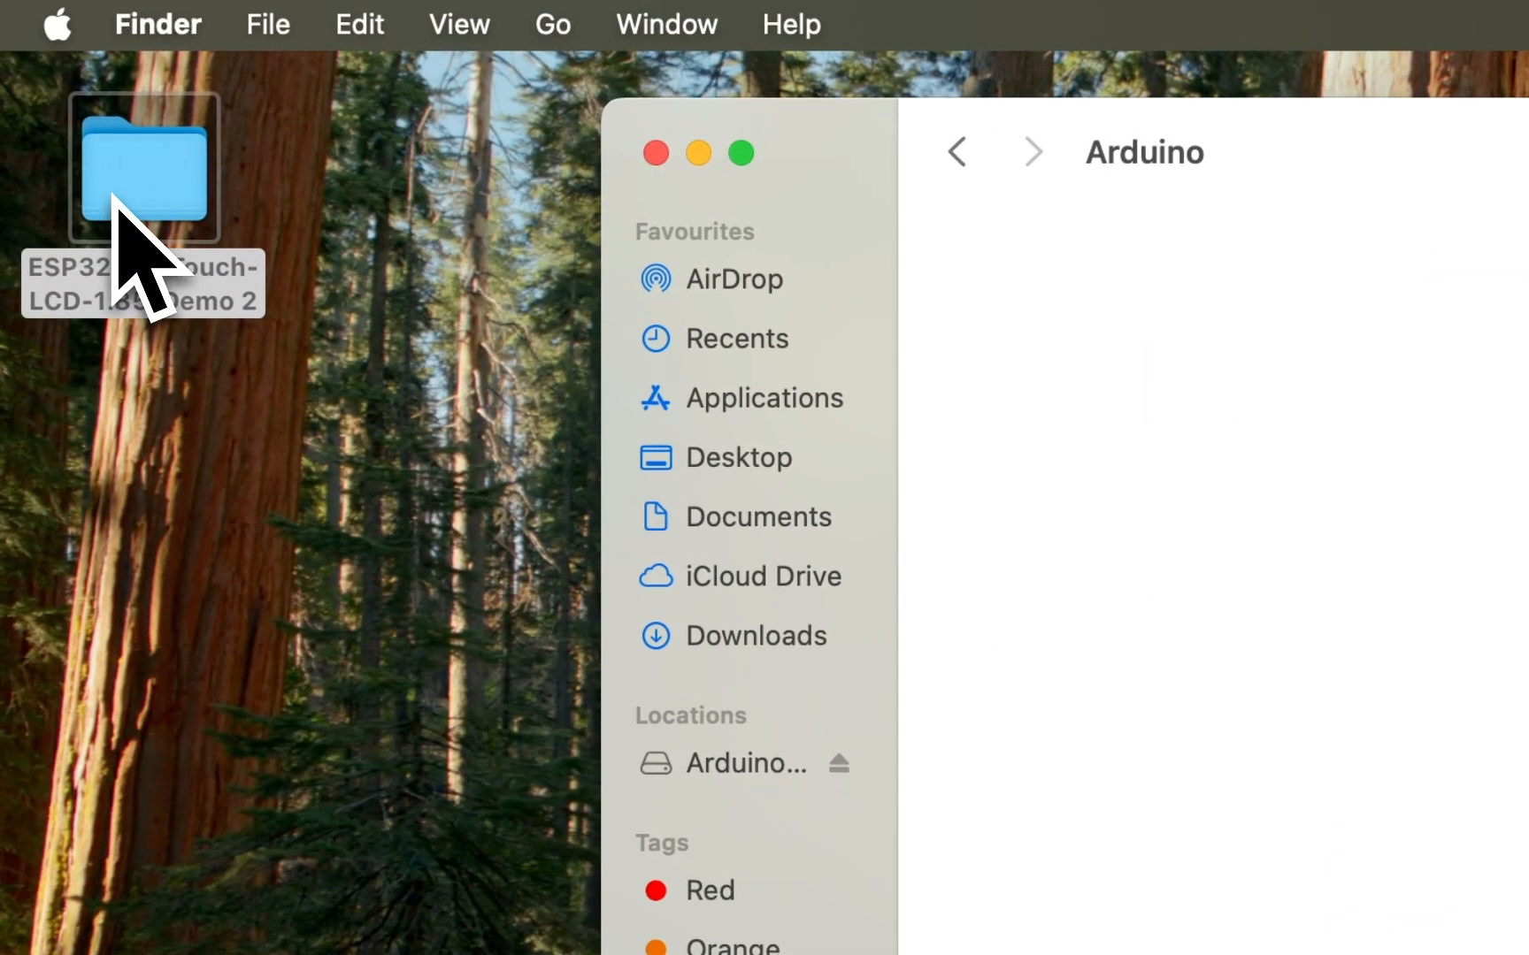
Move the examples and libraries folders from the desktop ESP32-S3-Touch-LCD-1.85 demo's Arduino folder into the Arduino folder in Documents.
double_click(110, 198)
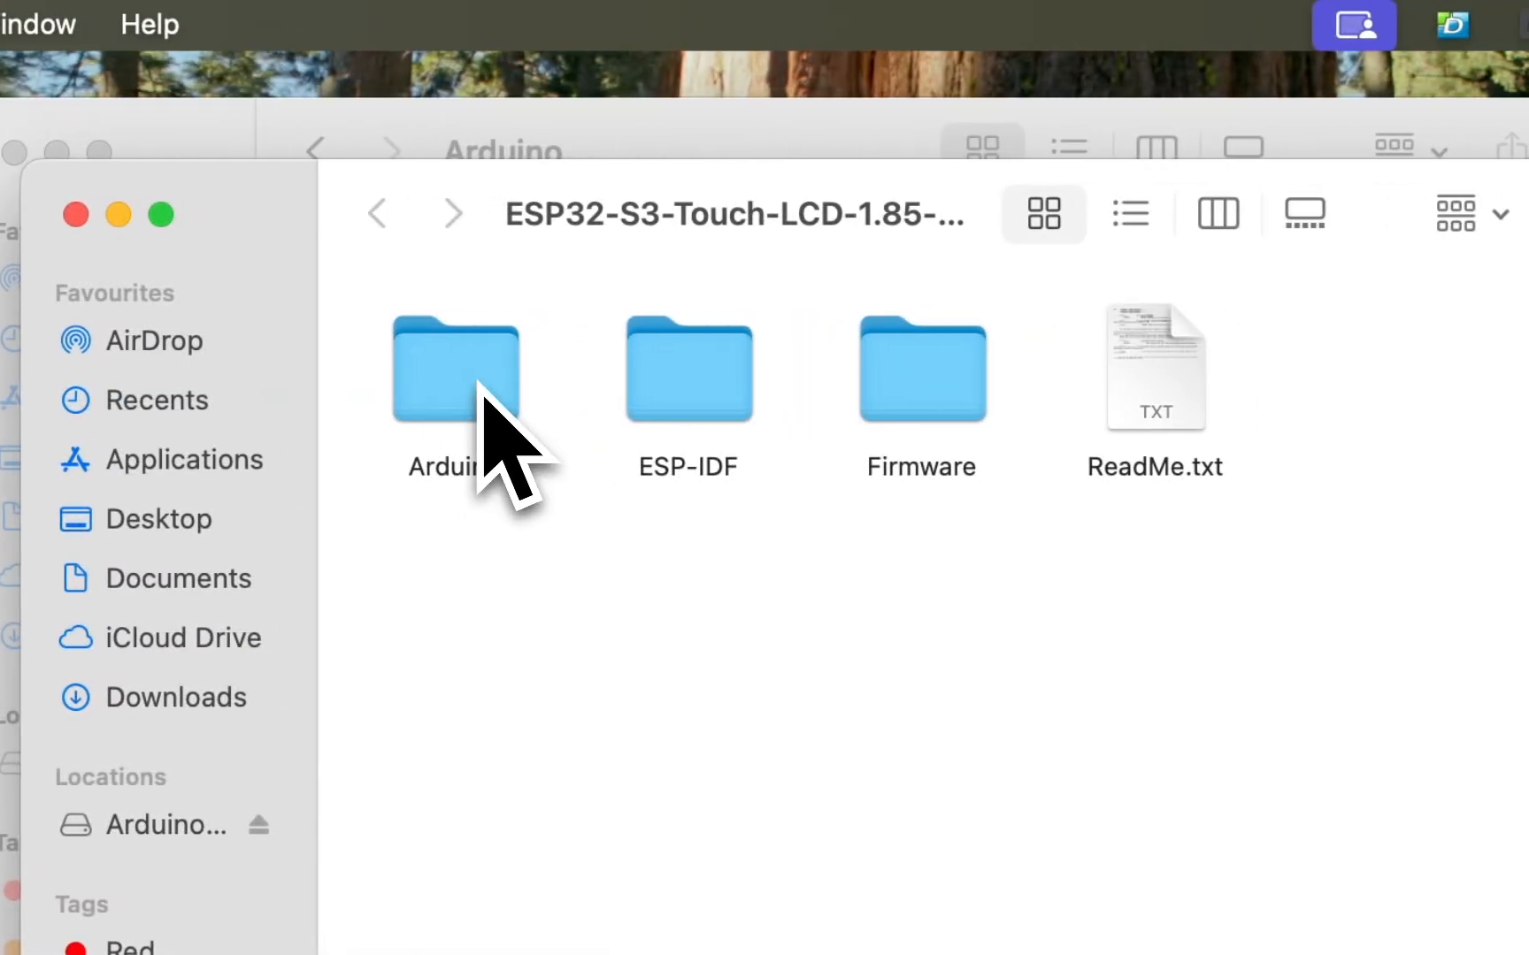
double_click(504, 385)
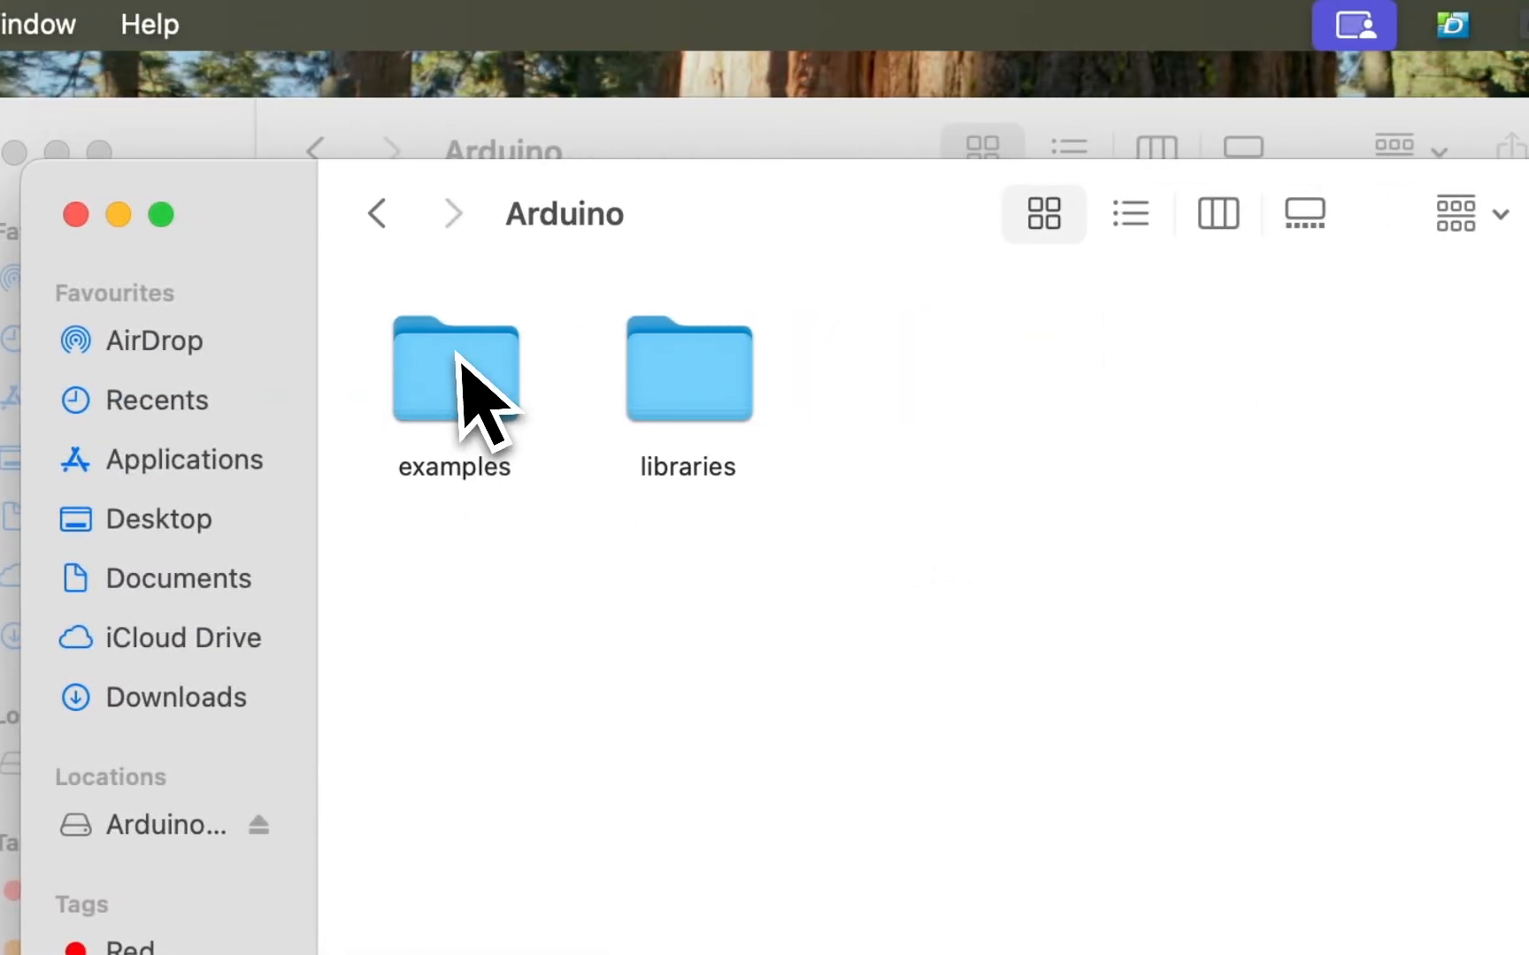
left_click_drag(1023, 454, 456, 352)
left_click_drag(680, 246, 1474, 319)
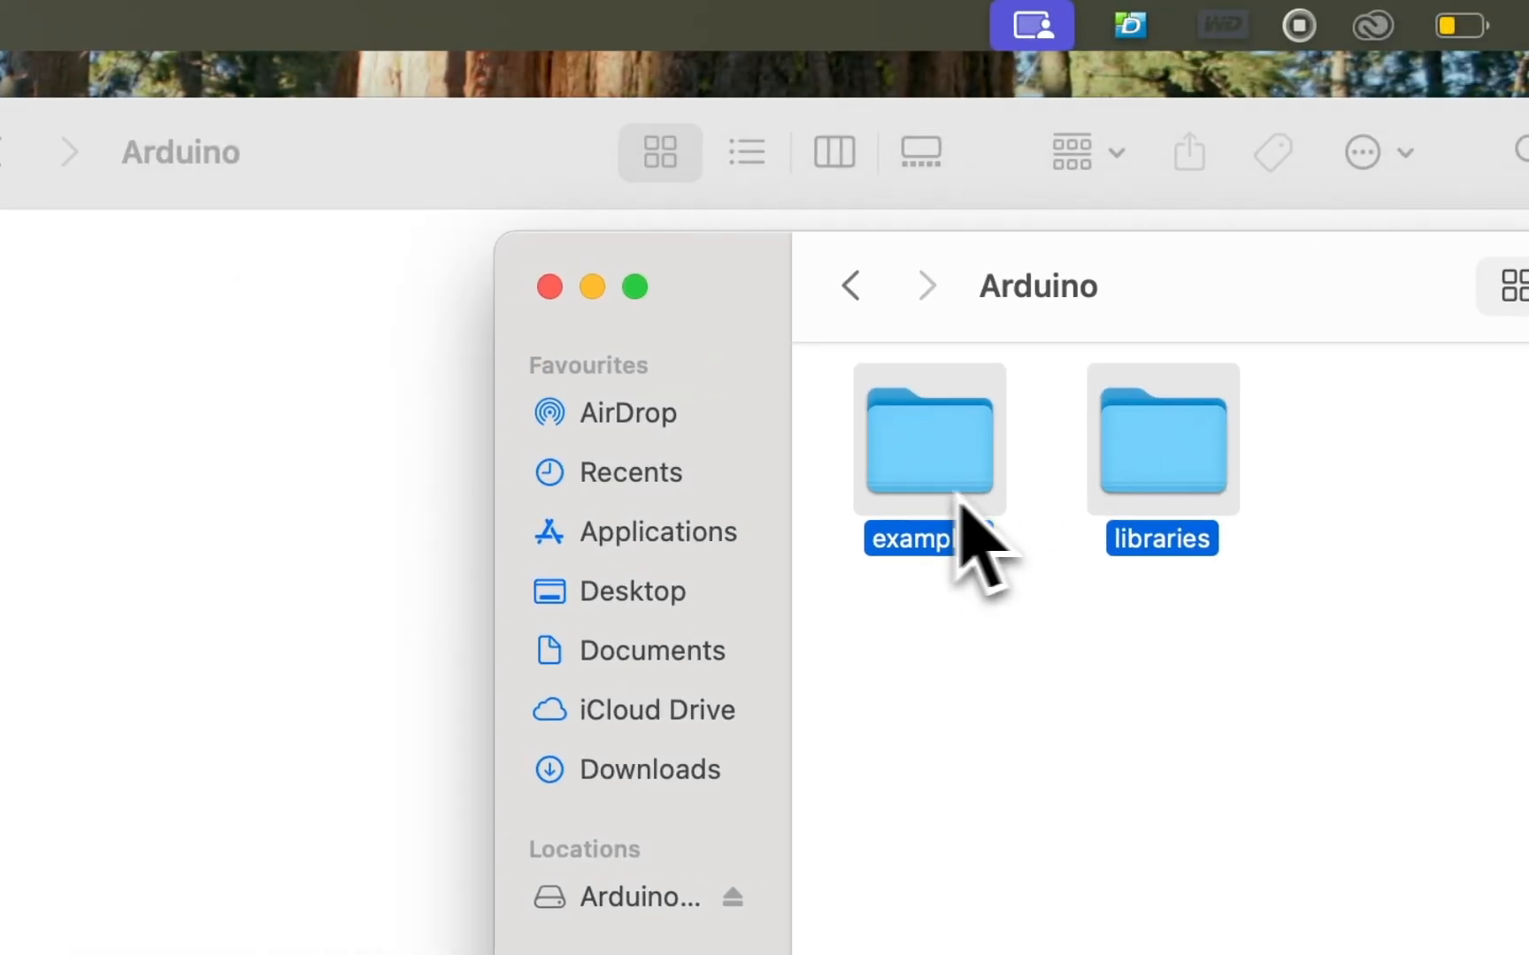
left_click_drag(959, 495, 310, 604)
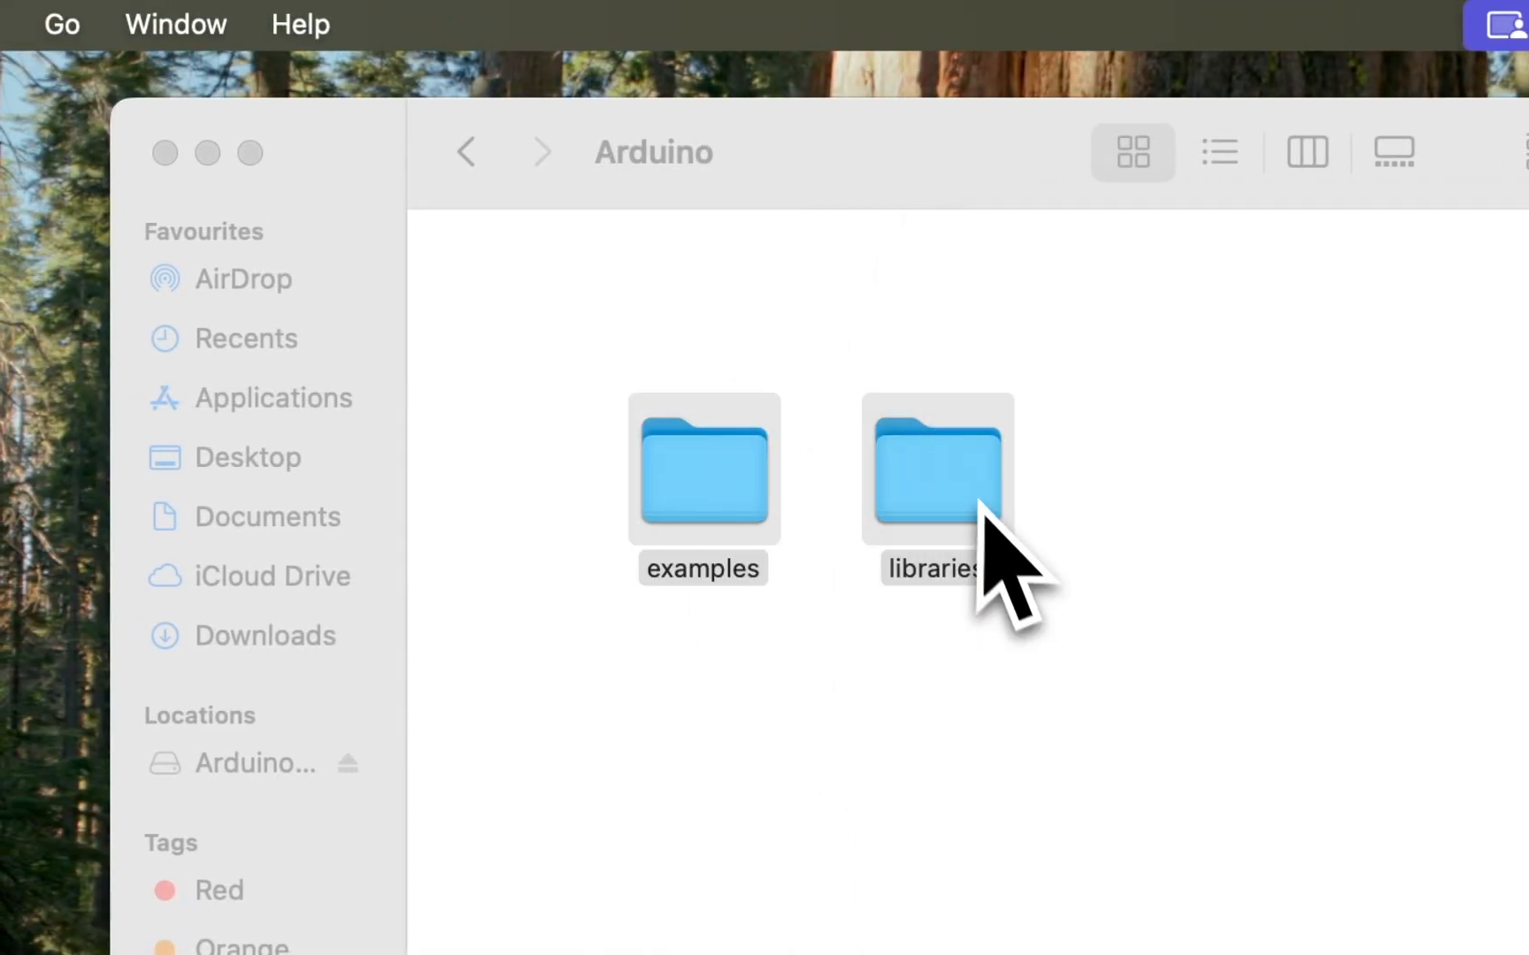
Check the contents of the transferred libraries folder and return to the Arduino folder.
double_click(971, 488)
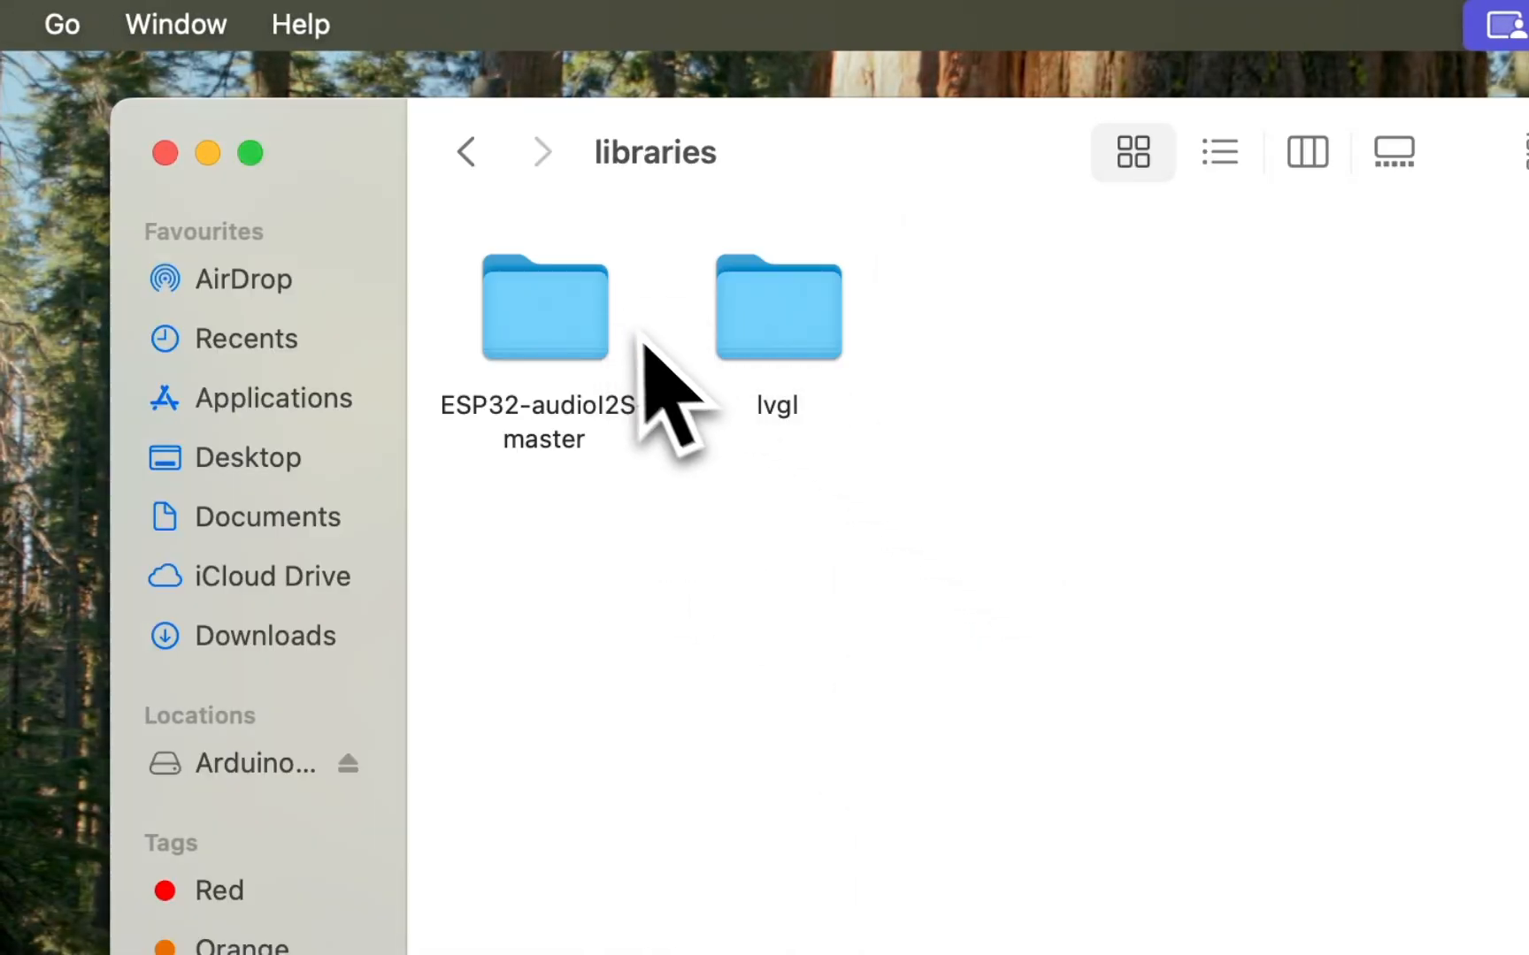
left_click(797, 351)
left_click(559, 347)
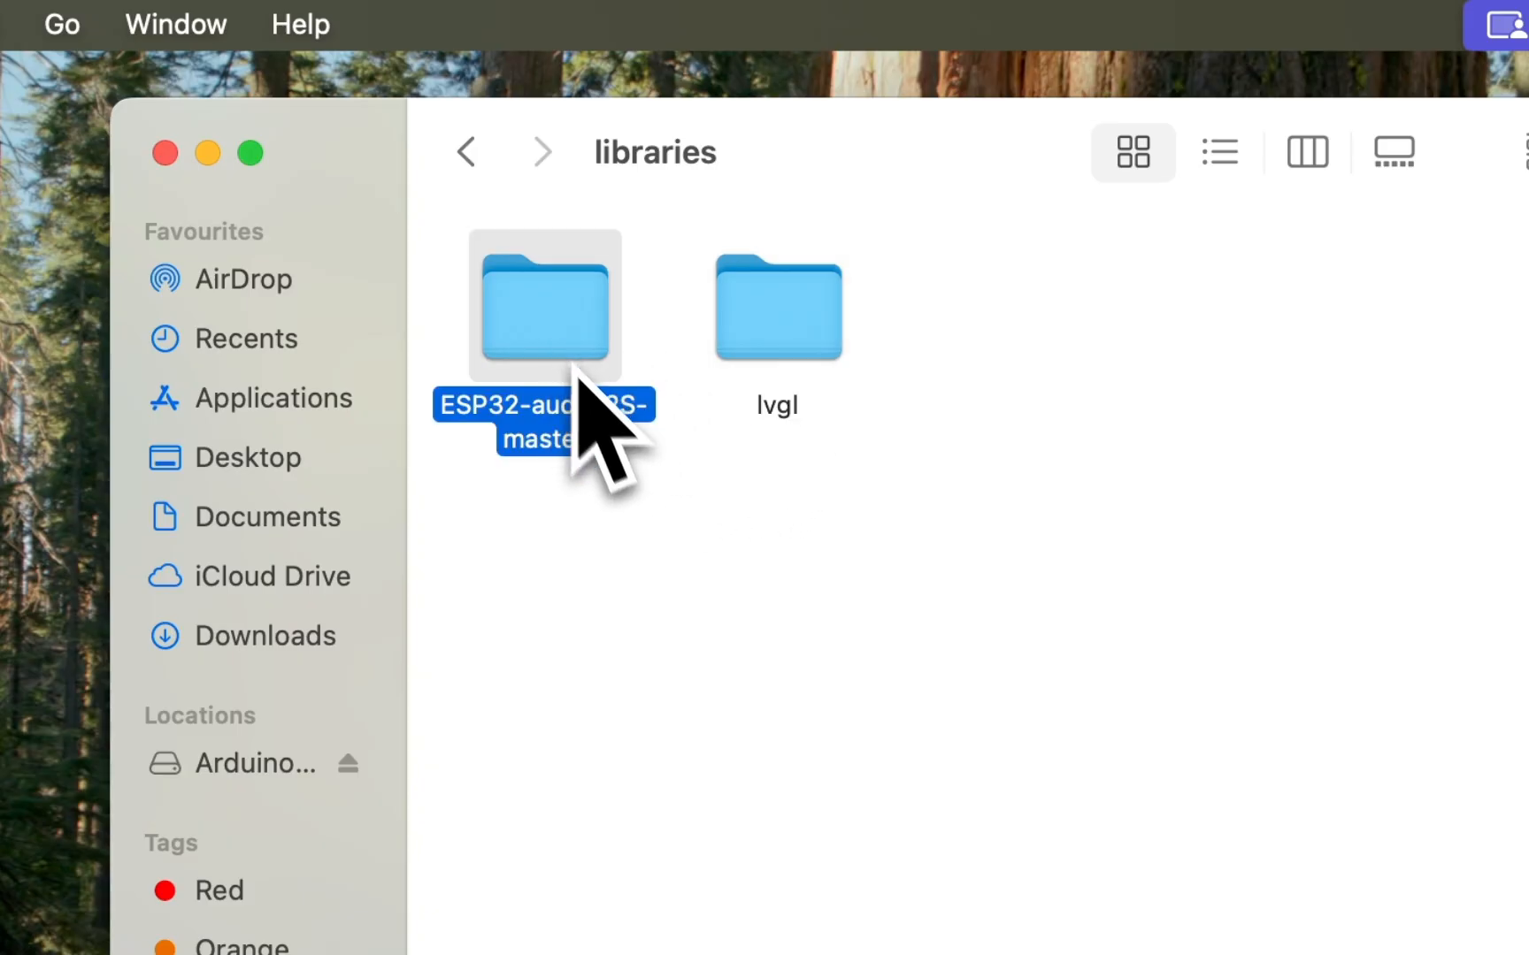
left_click(478, 157)
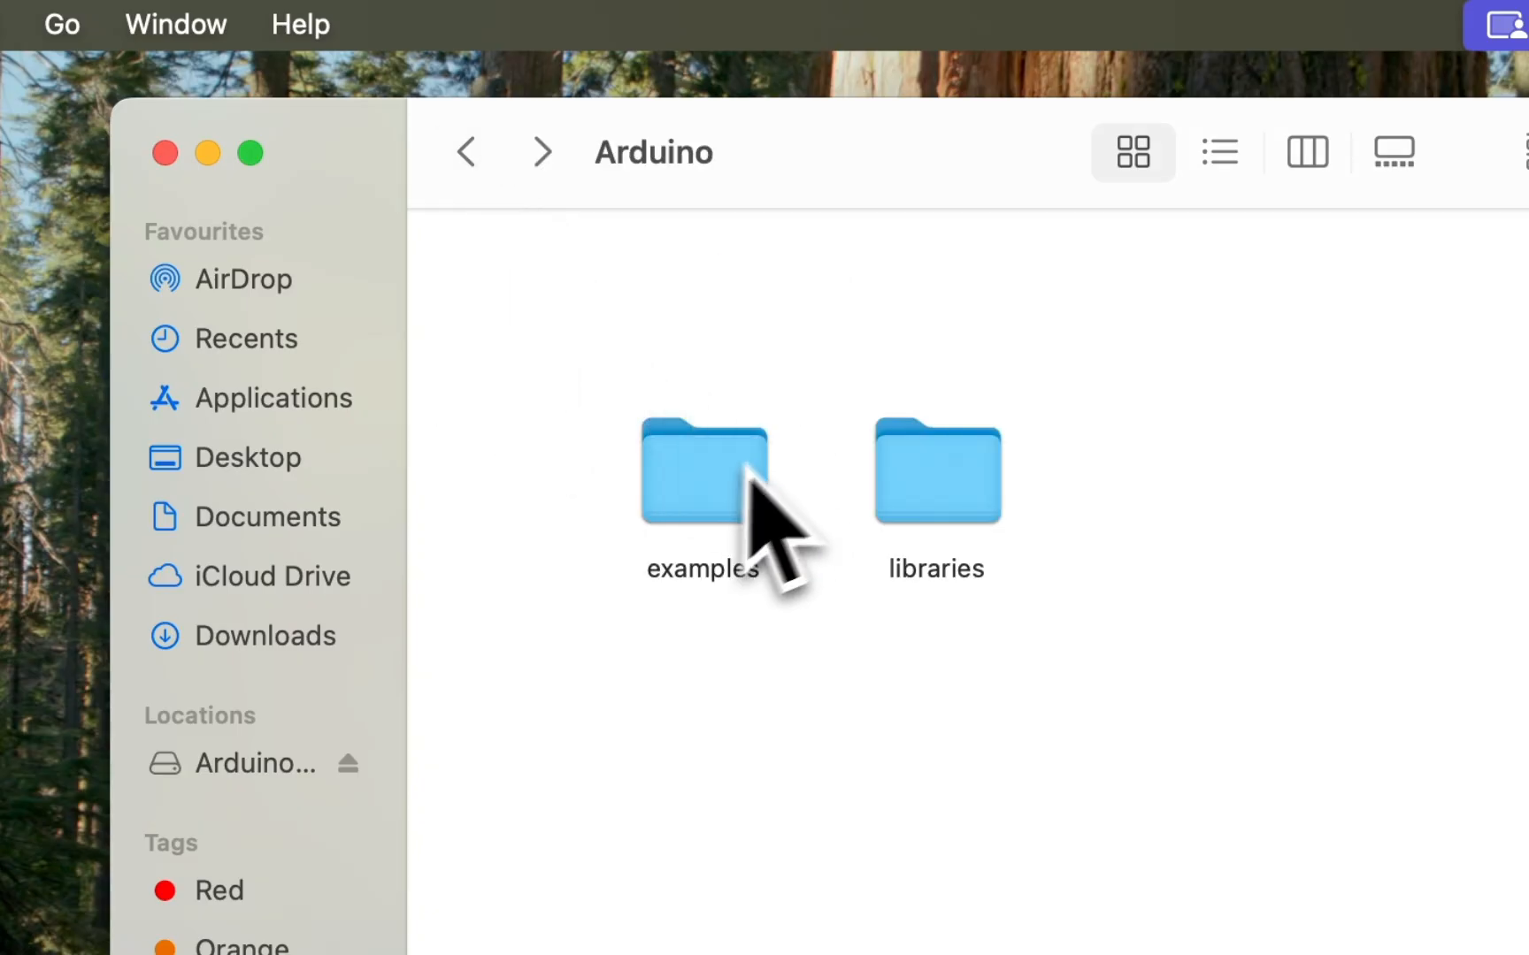
Open the LVGL_Arduino folder inside examples and look through its source files.
double_click(654, 451)
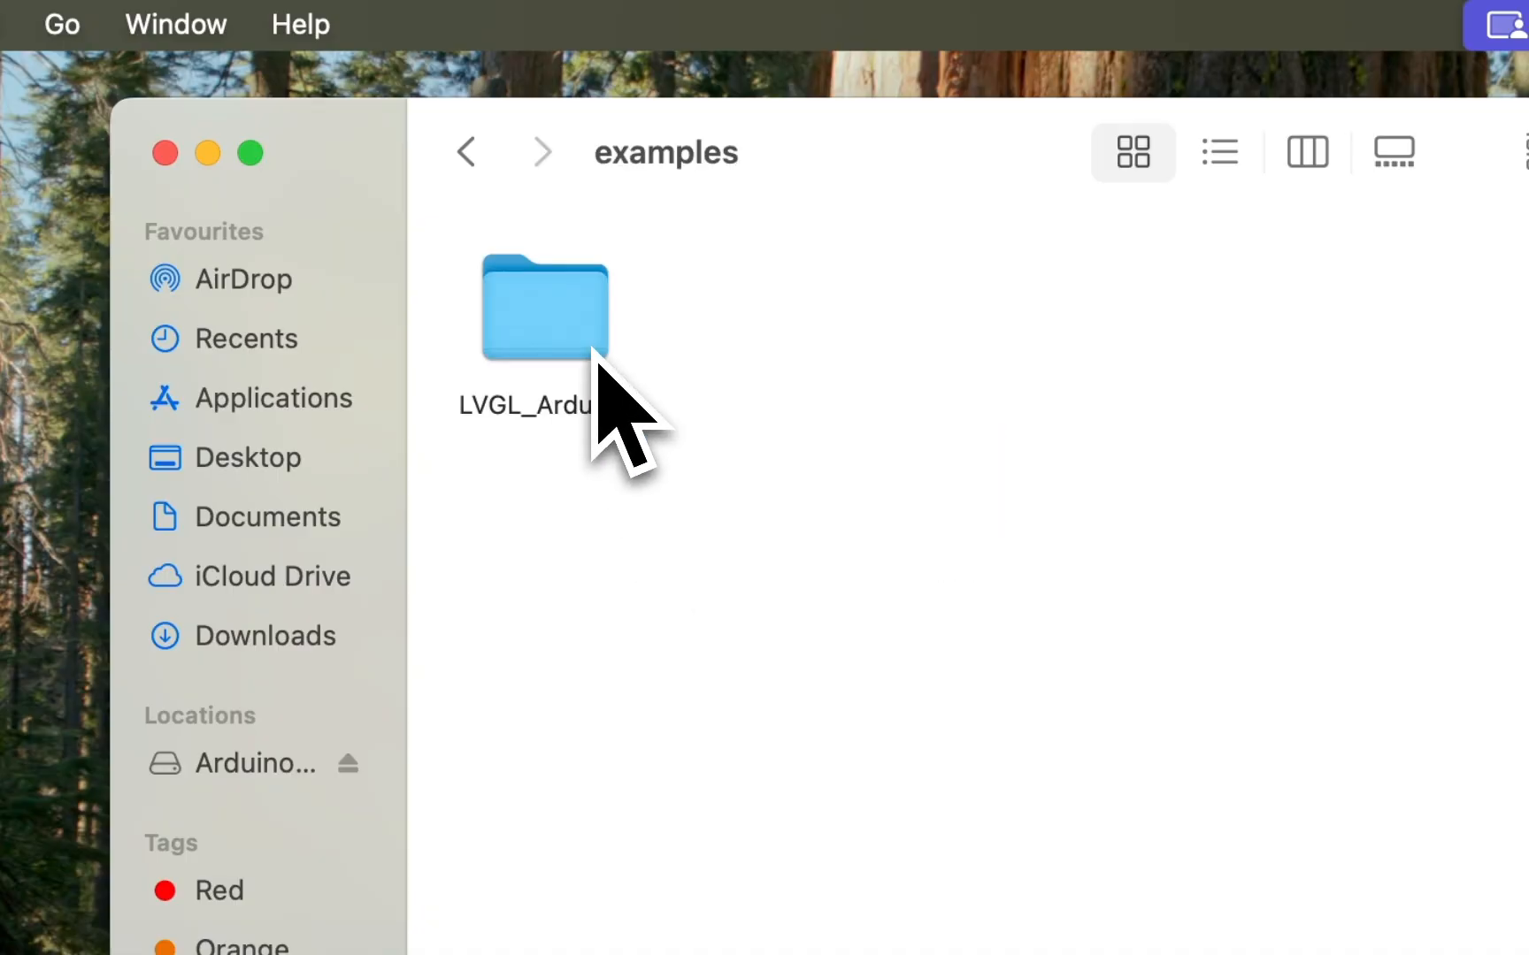
double_click(594, 354)
scroll(1026, 633, "down", 5)
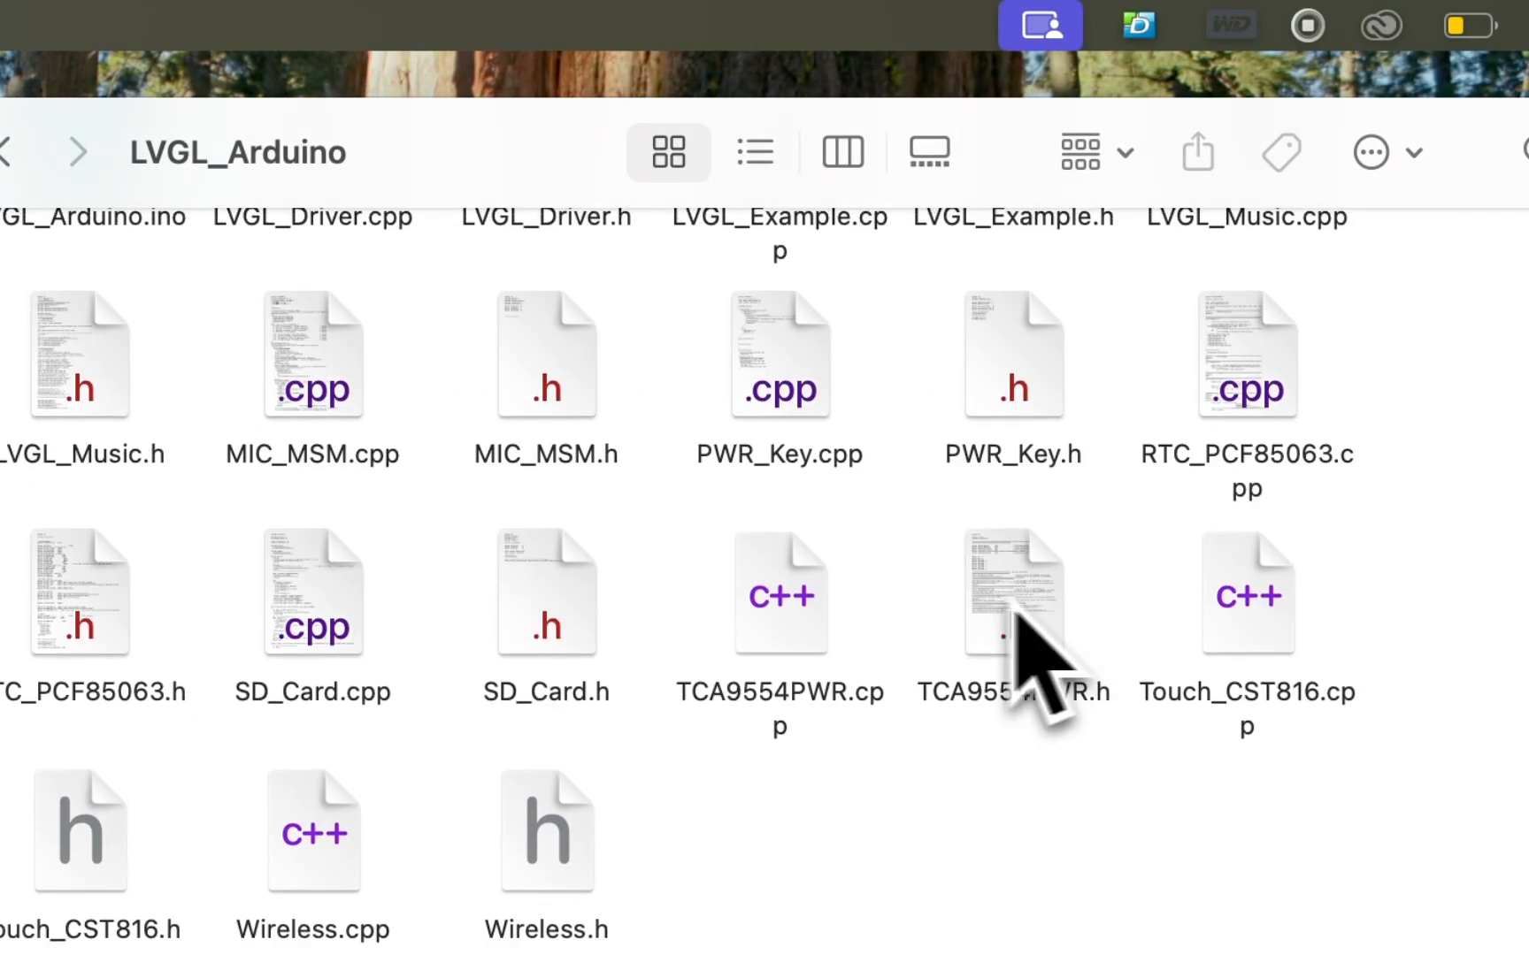
scroll(1026, 632, "up", 5)
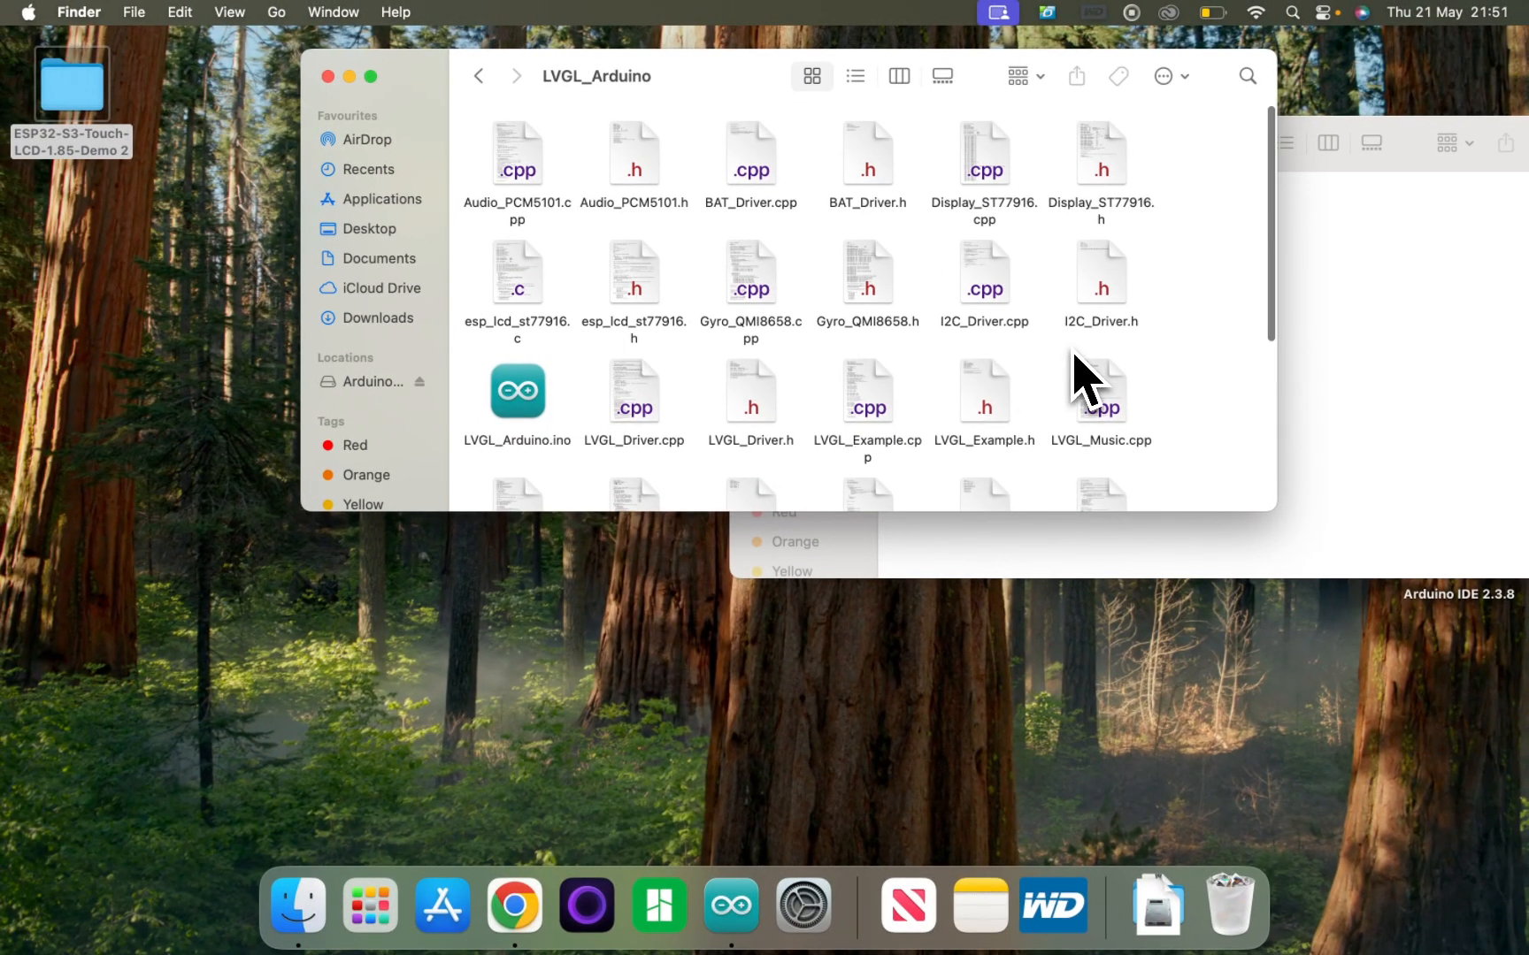
scroll(1081, 377, "down", 5)
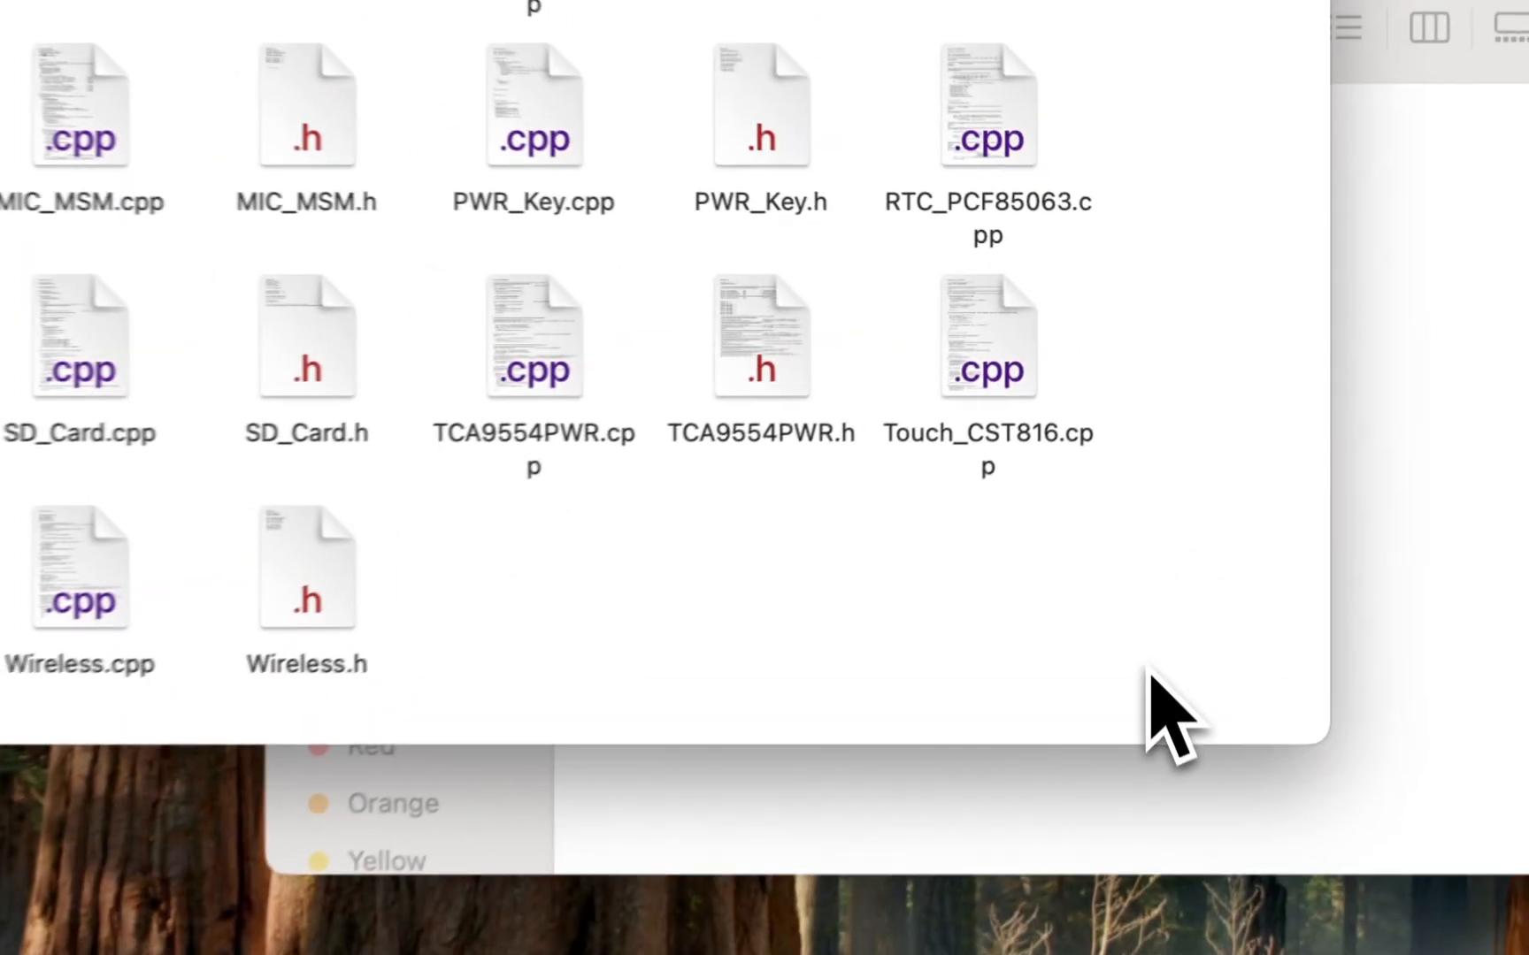
left_click_drag(1185, 476, 486, 76)
left_click_drag(424, 153, 1052, 453)
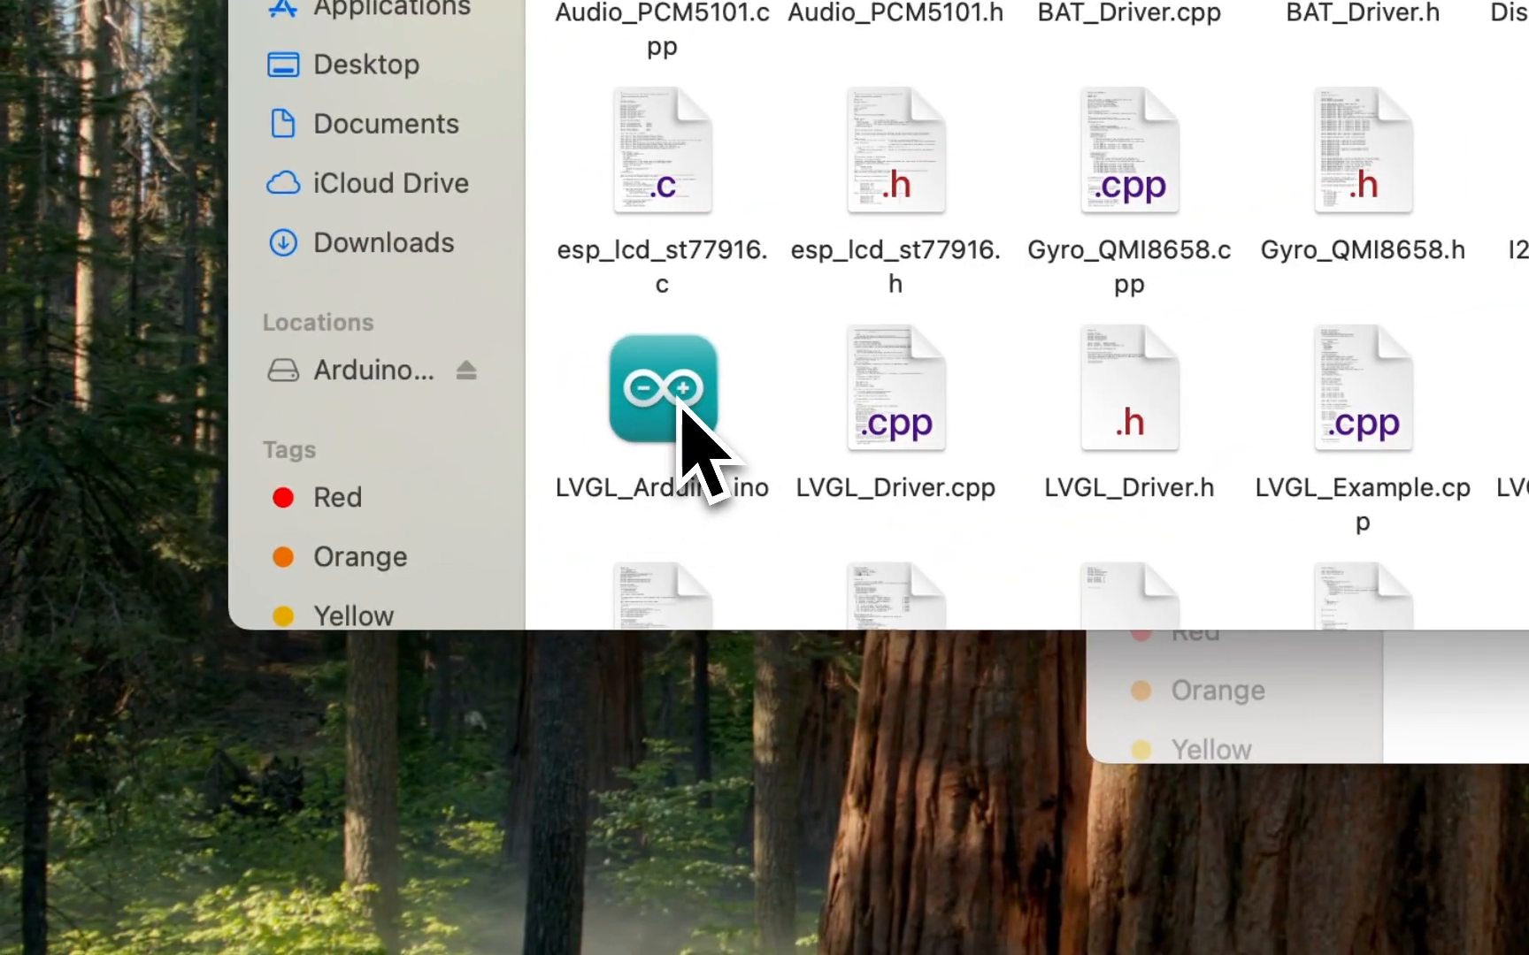
Open the LVGL_Arduino.ino sketch in Arduino IDE, make the window full screen, and display the sketch's main .ino file.
double_click(678, 400)
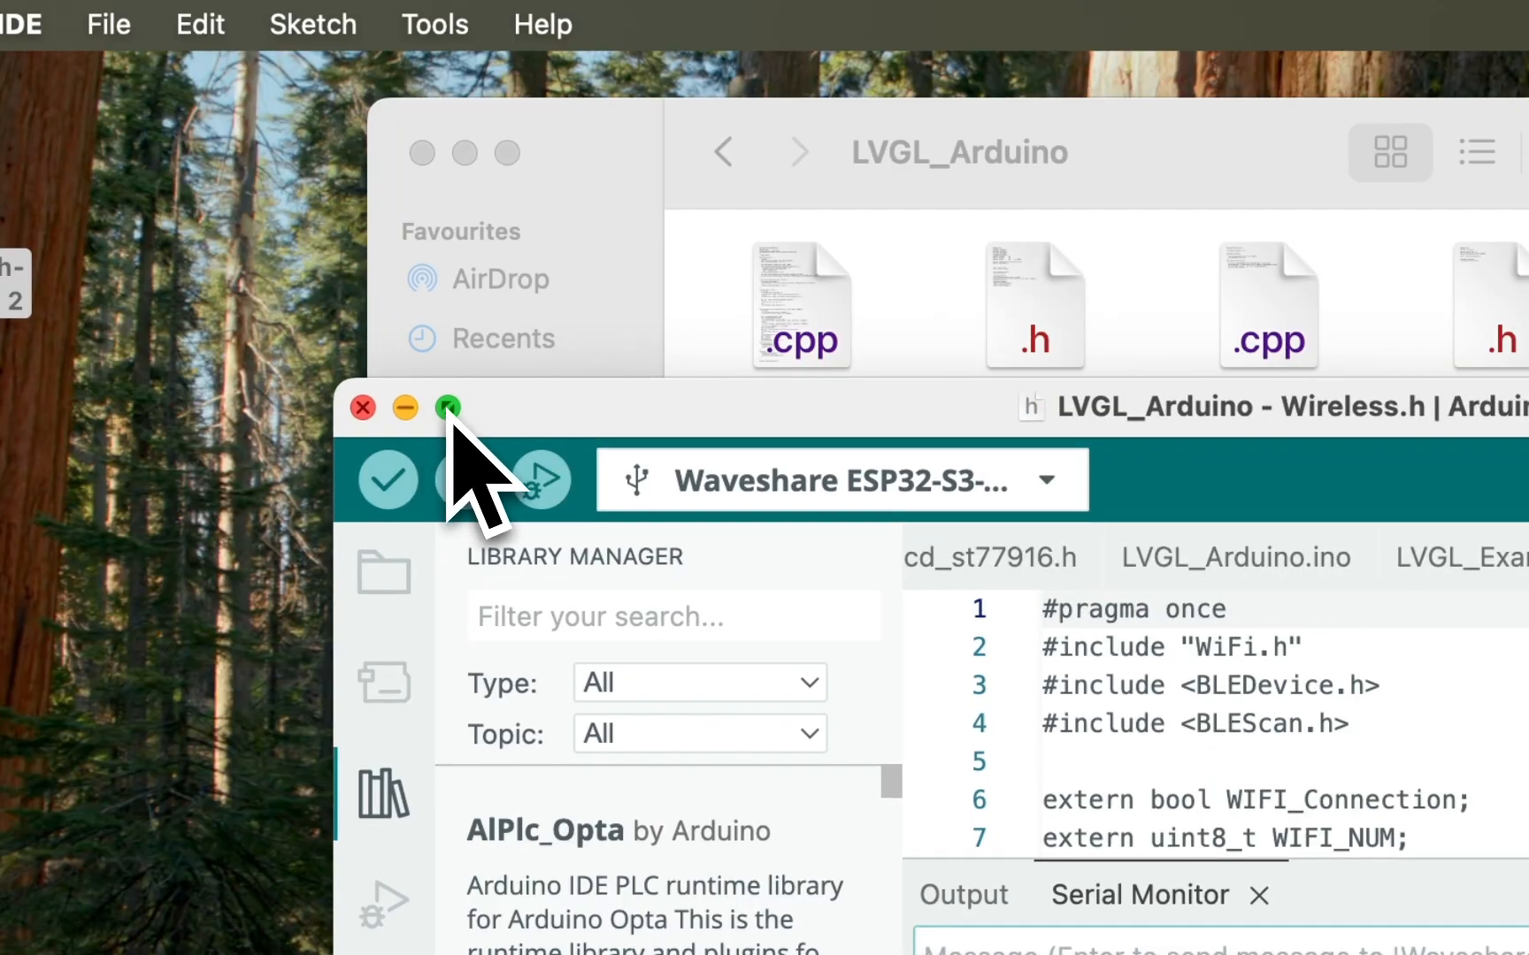
left_click(448, 408)
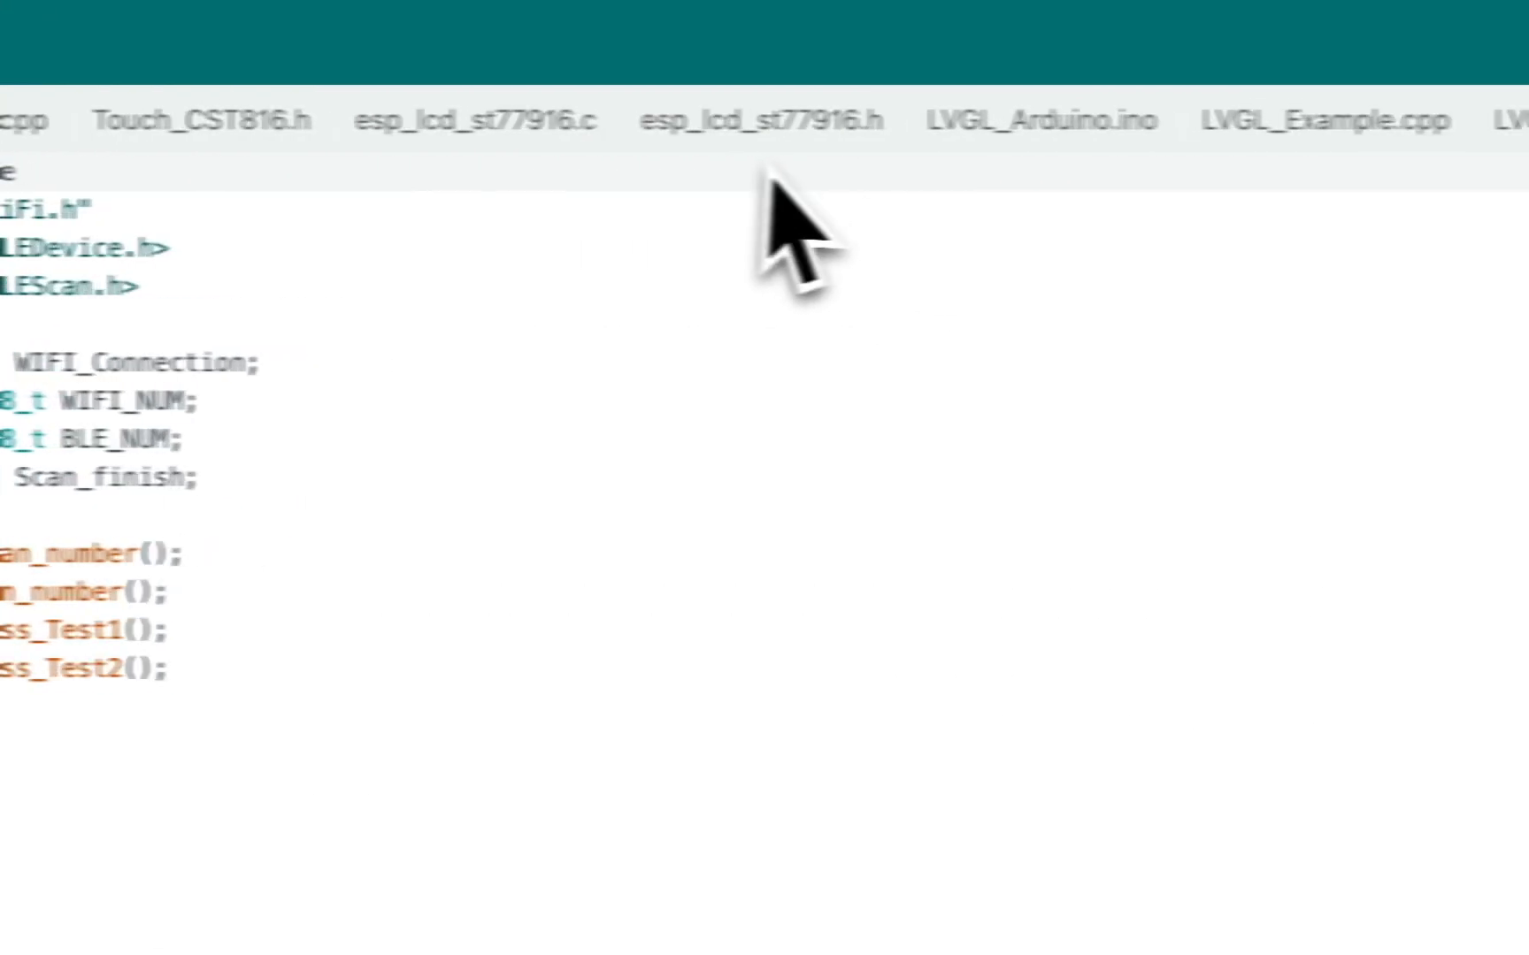
left_click(956, 131)
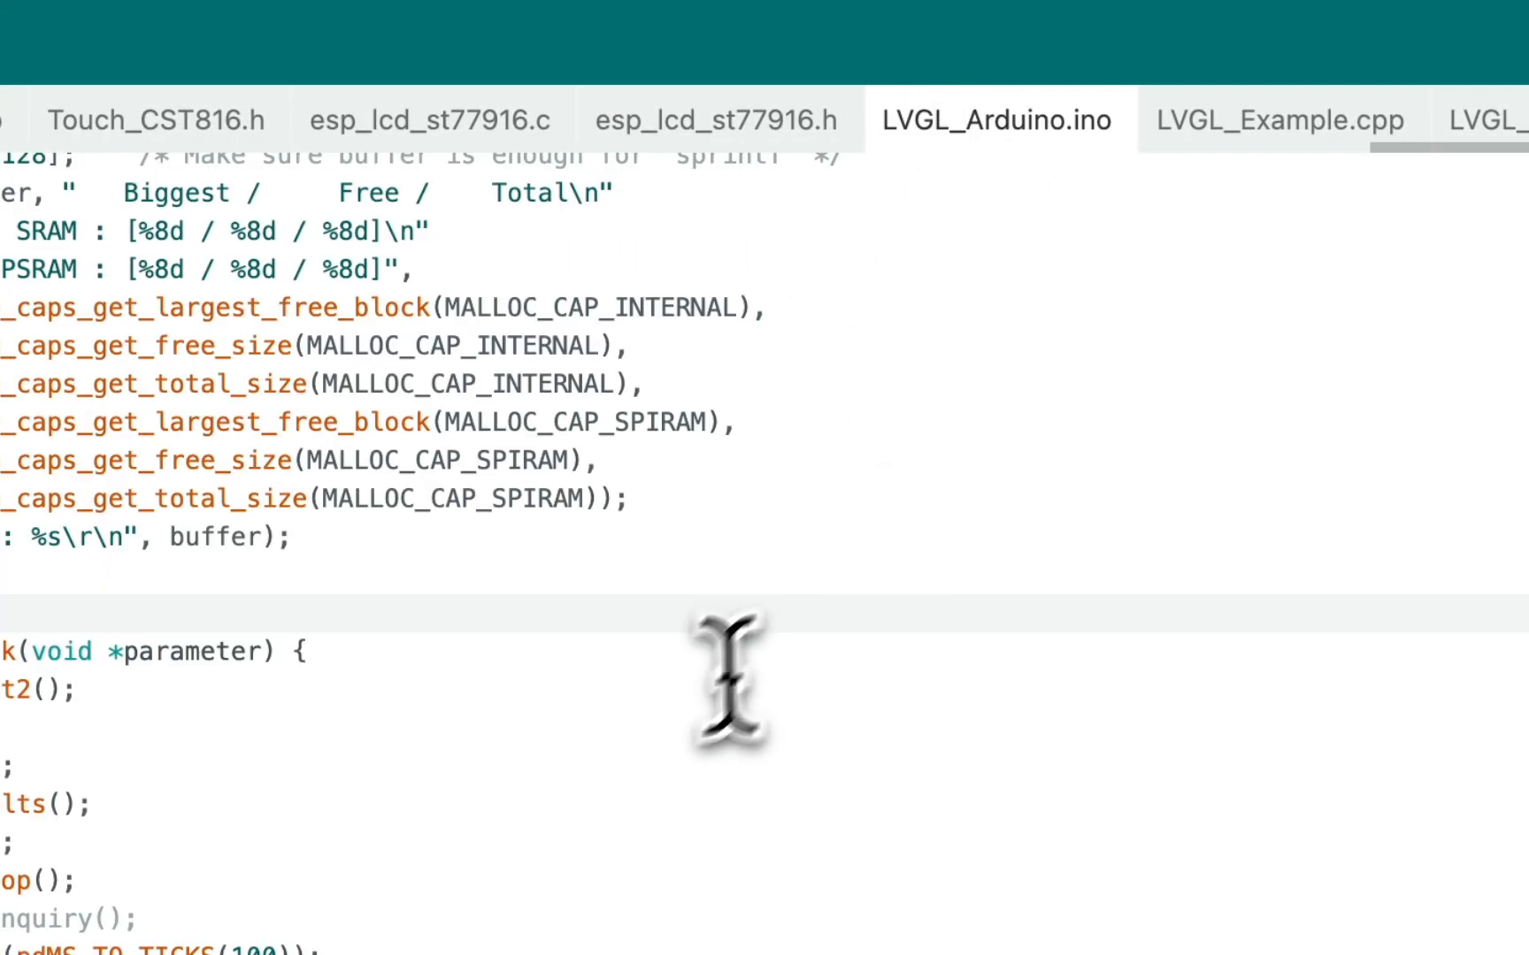
Examine the LVGL_Arduino.ino code from its include lines down to the loop function.
scroll(678, 706, "down", 10)
scroll(677, 706, "up", 13)
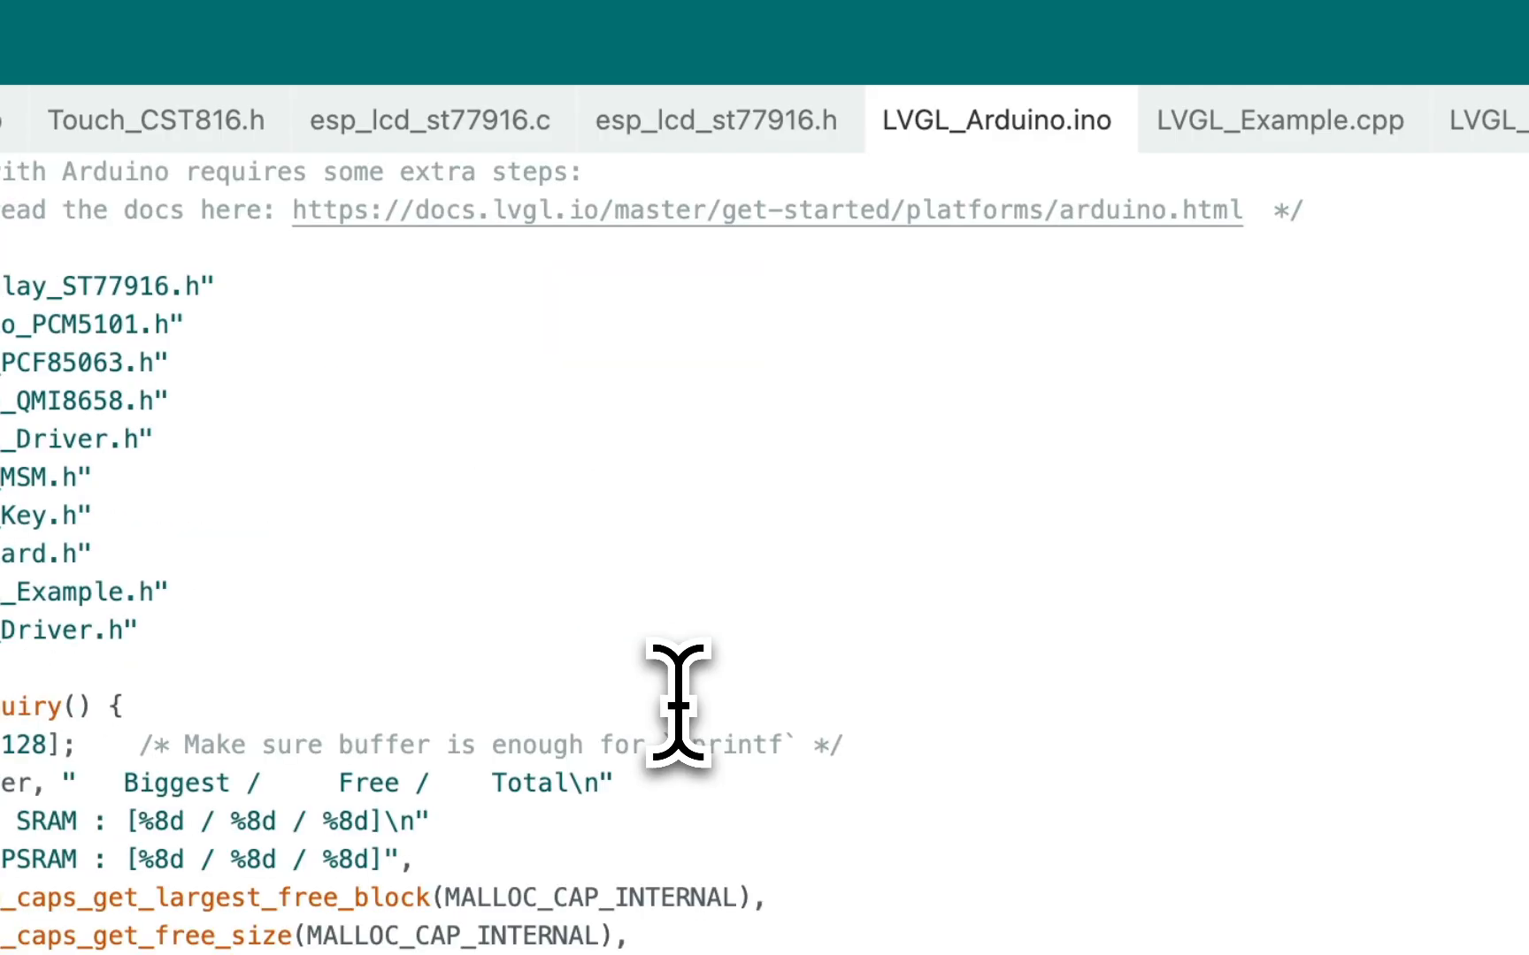
scroll(677, 706, "down", 11)
scroll(677, 706, "down", 4)
left_click_drag(734, 790, 584, 45)
left_click_drag(916, 389, 929, 401)
left_click(929, 401)
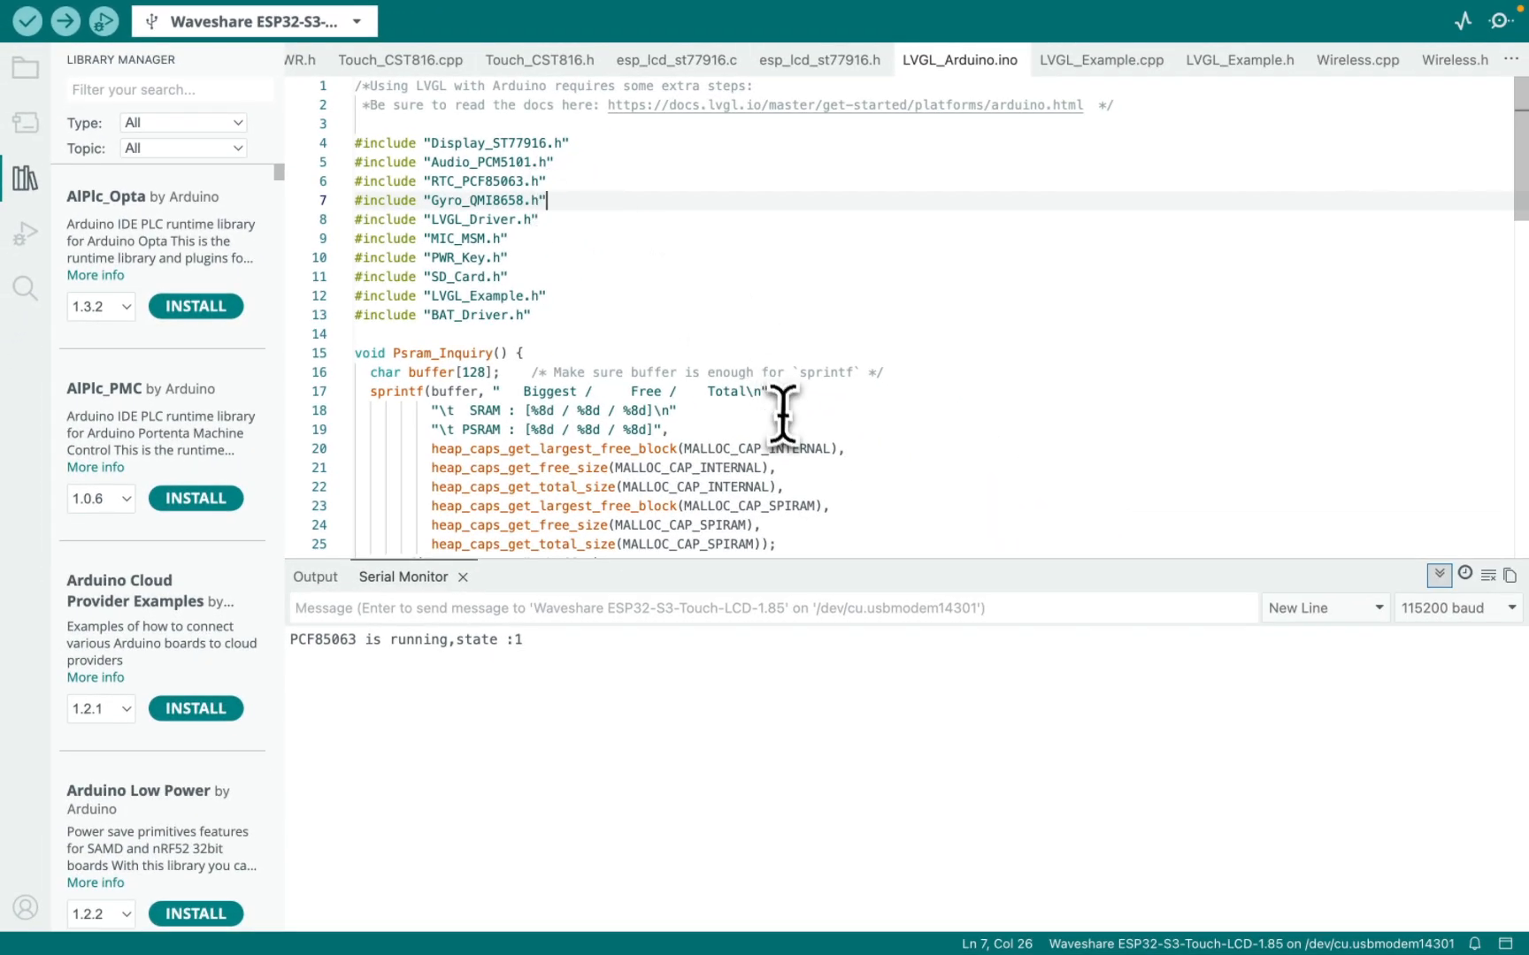
scroll(786, 423, "down", 20)
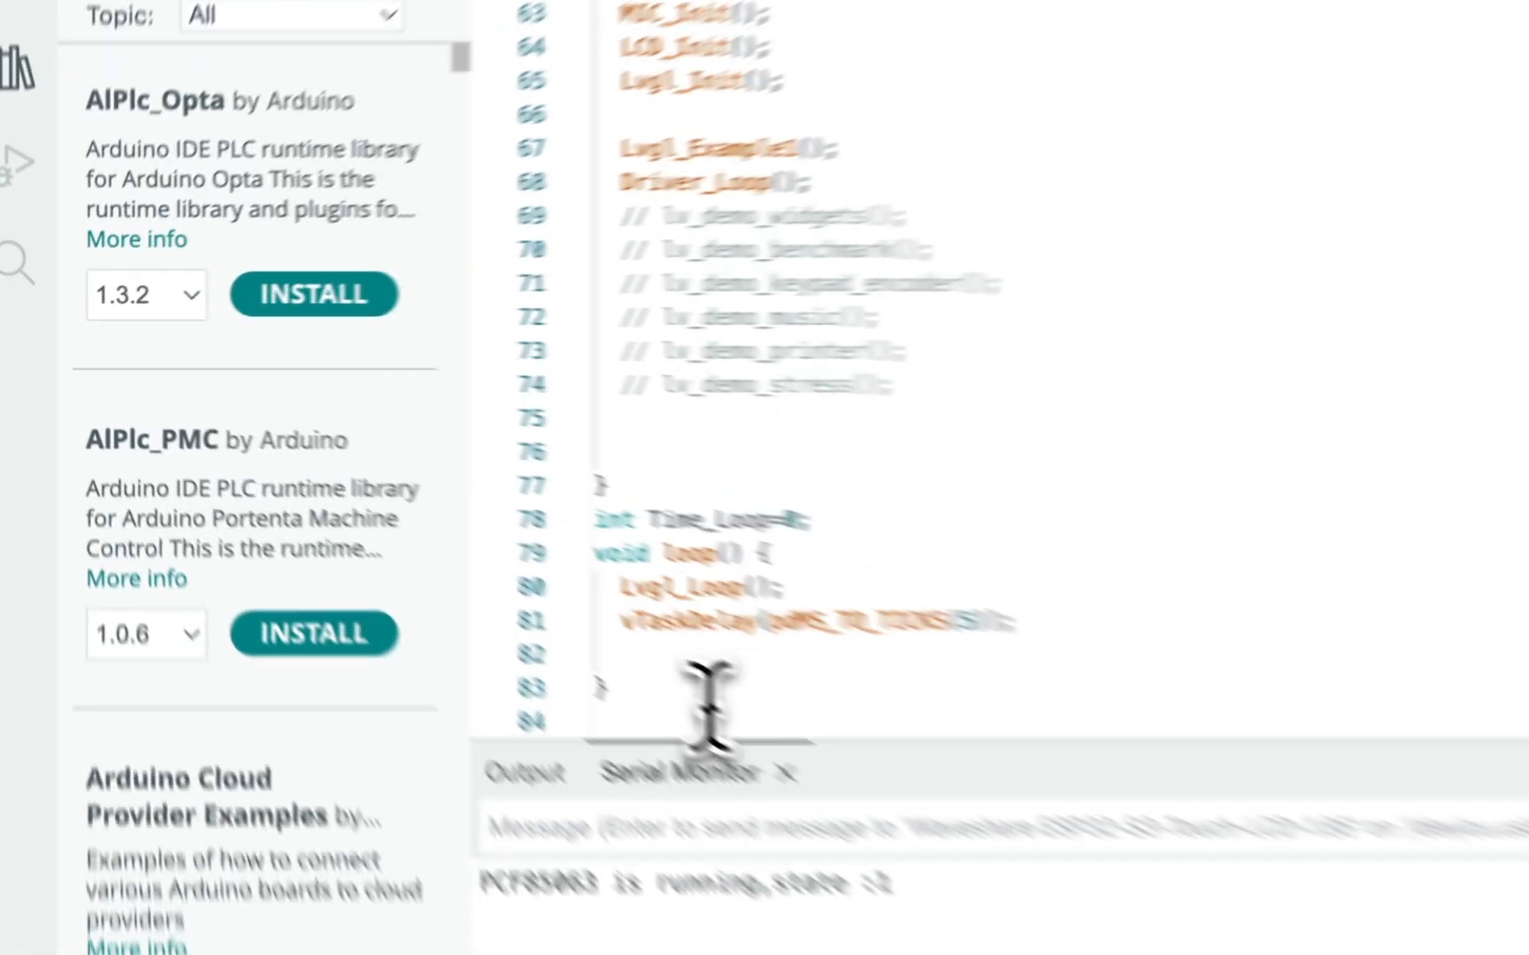
left_click_drag(739, 736, 575, 84)
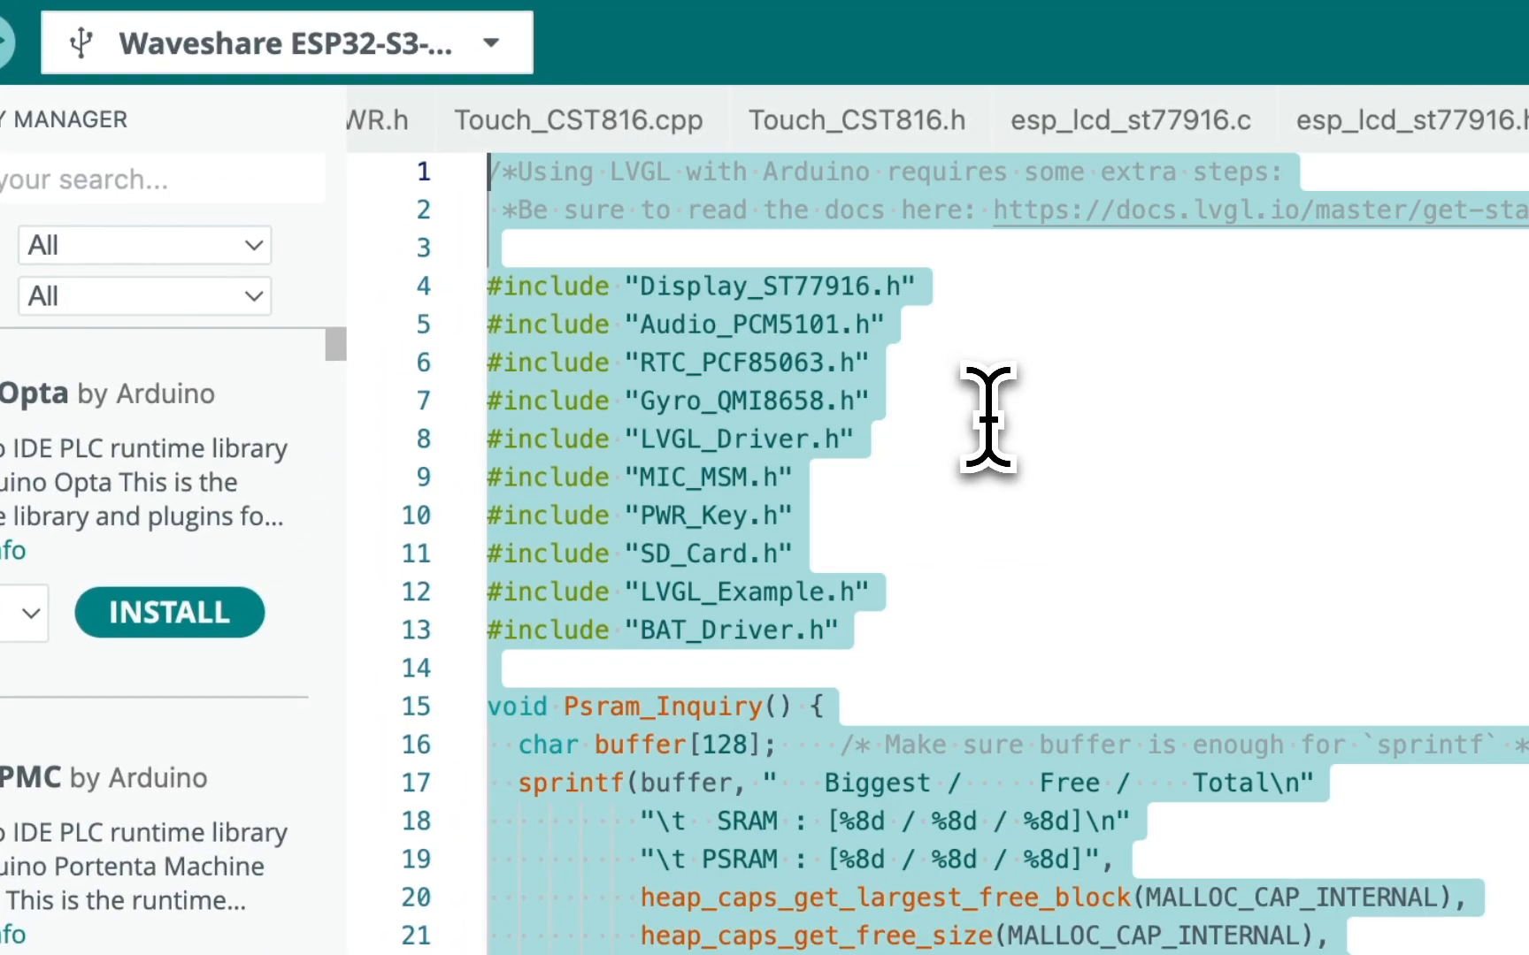
left_click(988, 414)
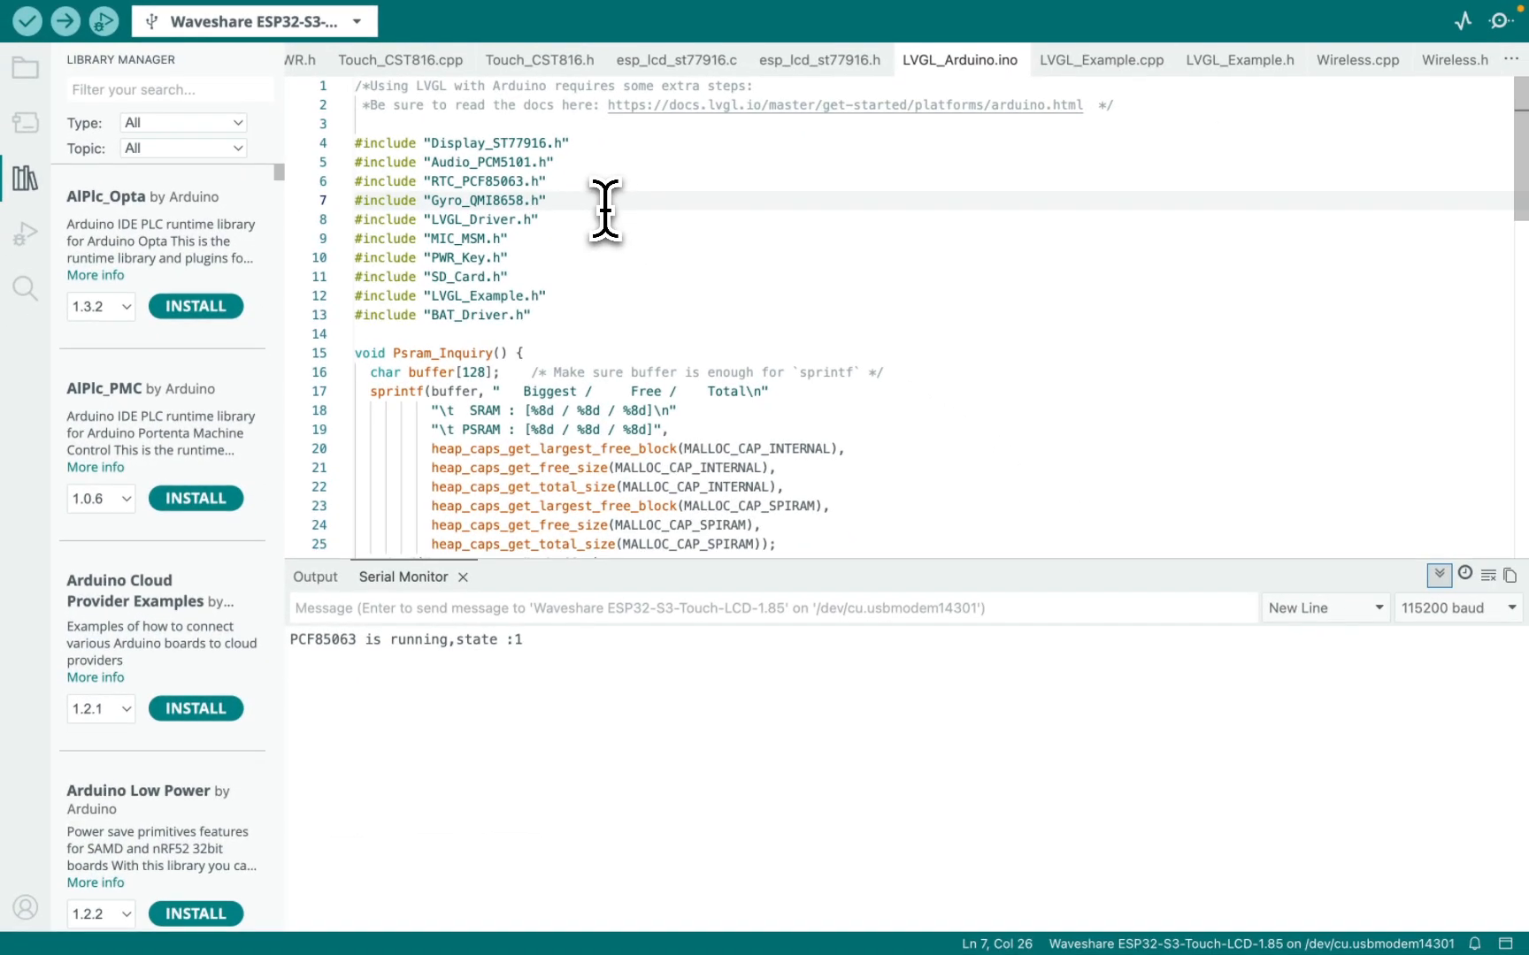
scroll(602, 207, "down", 20)
scroll(583, 208, "up", 20)
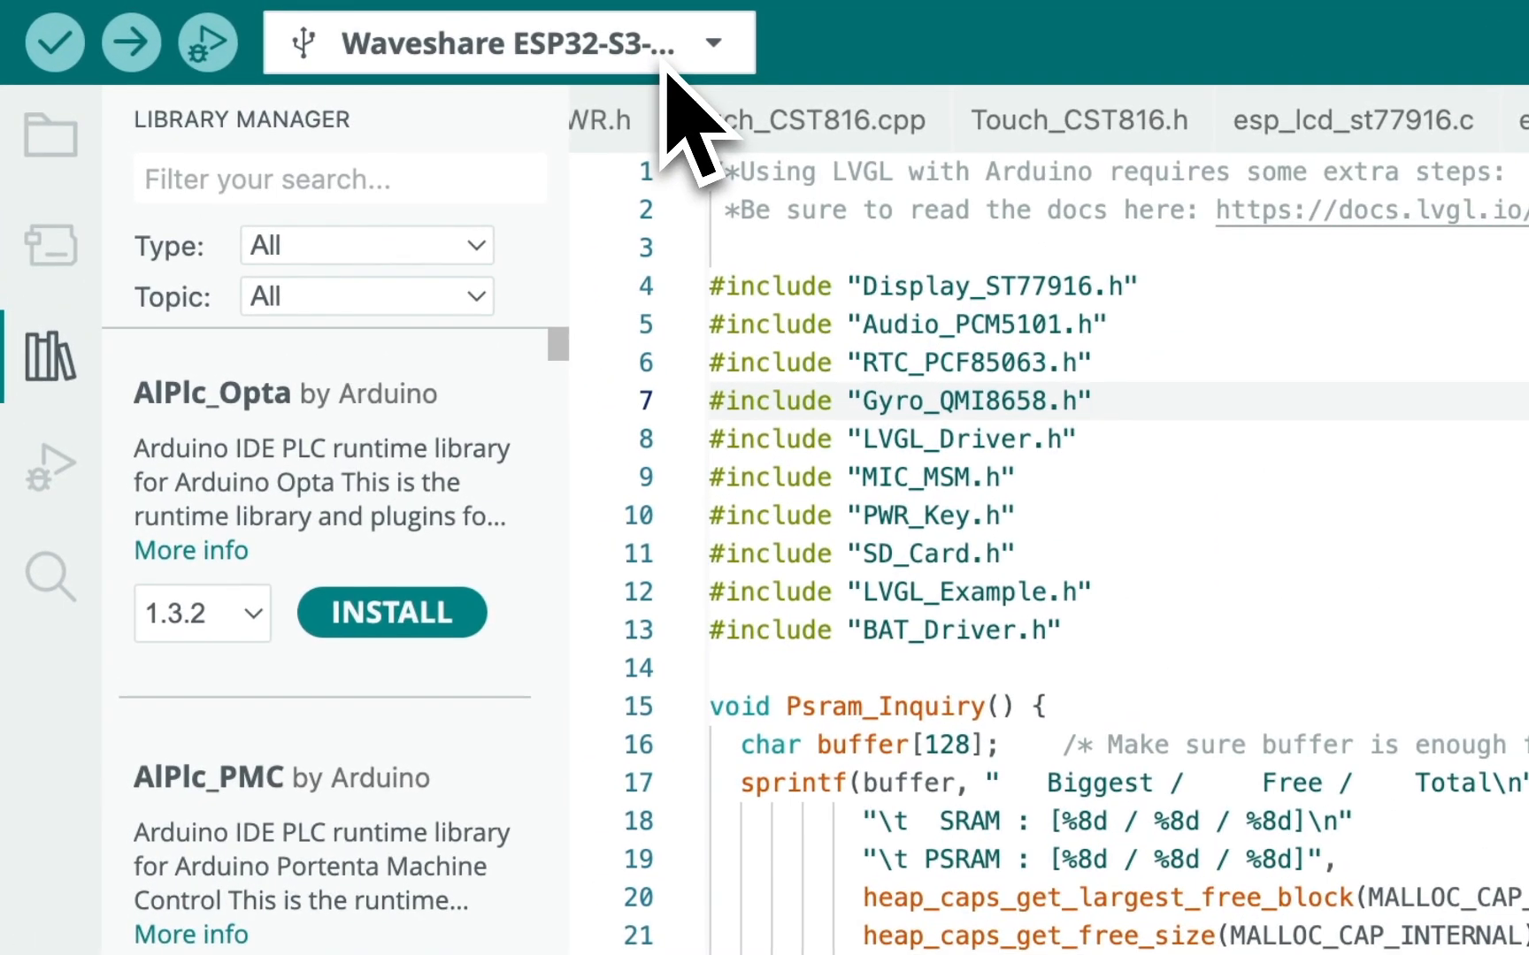
Search the boards for "waveshare touch" and confirm Waveshare ESP32-S3-Touch-LCD-1.85 with the /dev/cu.usbmodem14301 Serial Port (USB).
left_click(344, 26)
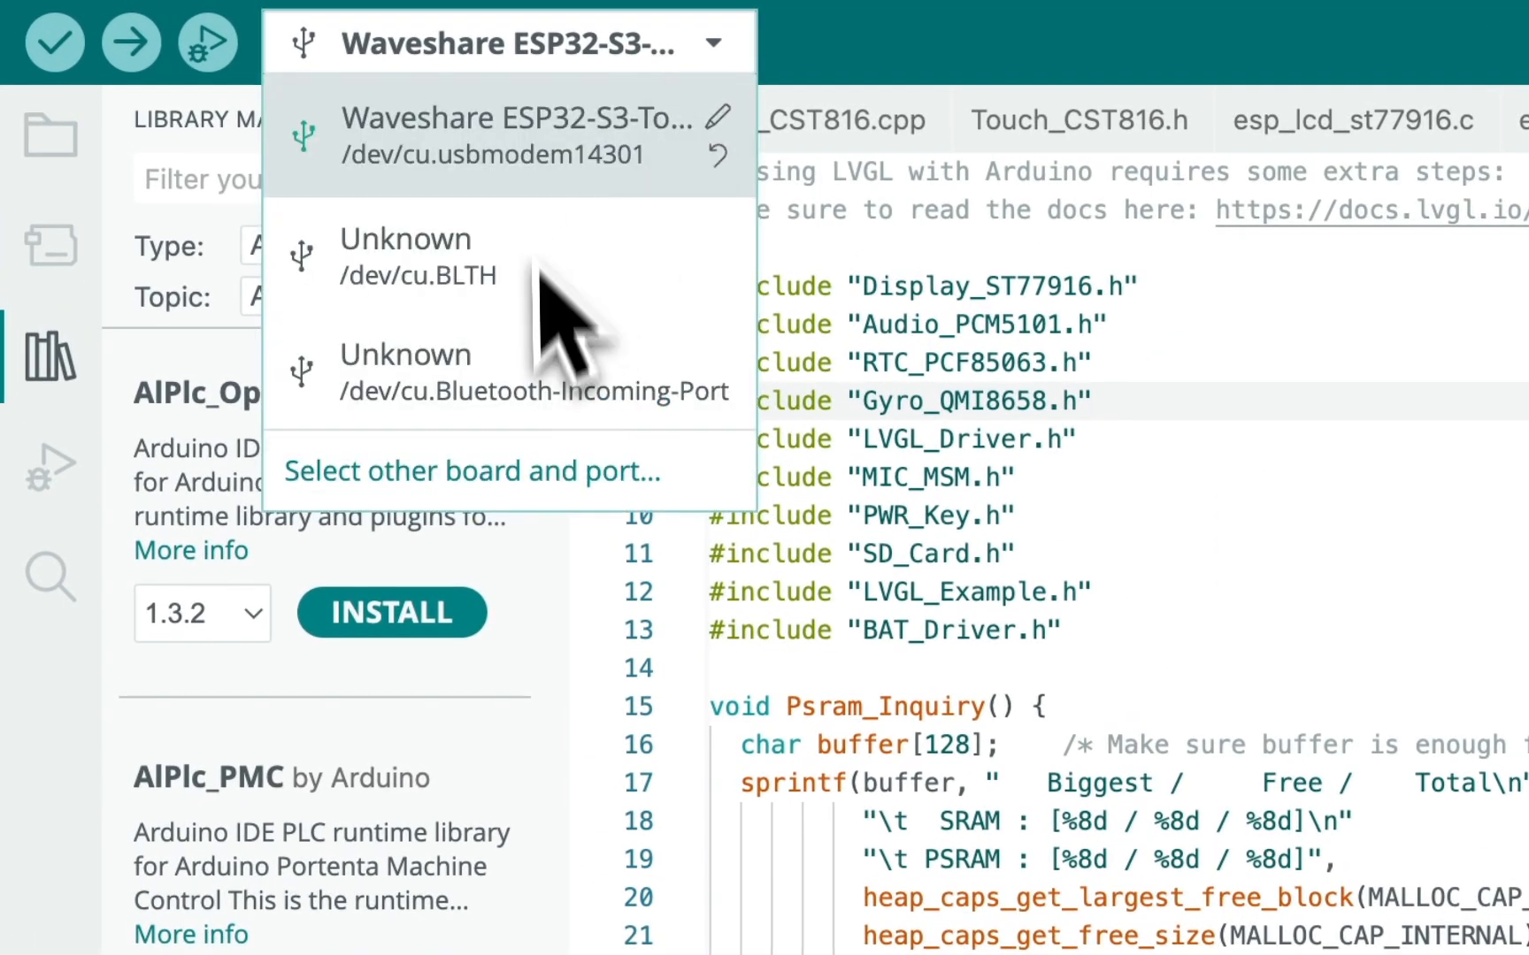
left_click(559, 46)
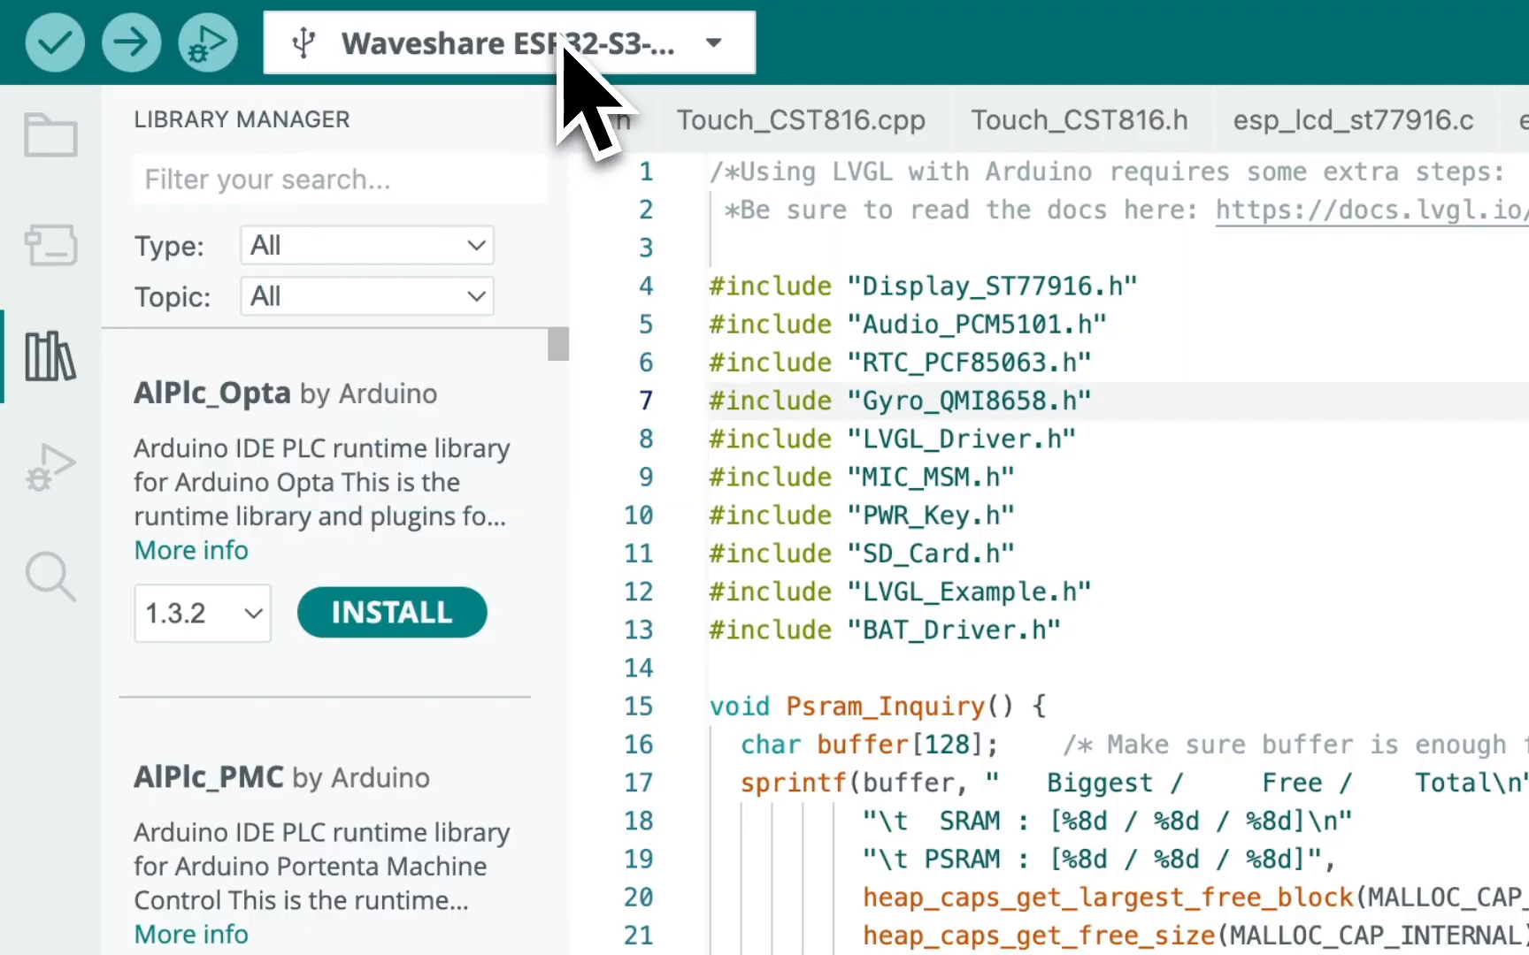
left_click(560, 46)
left_click(501, 505)
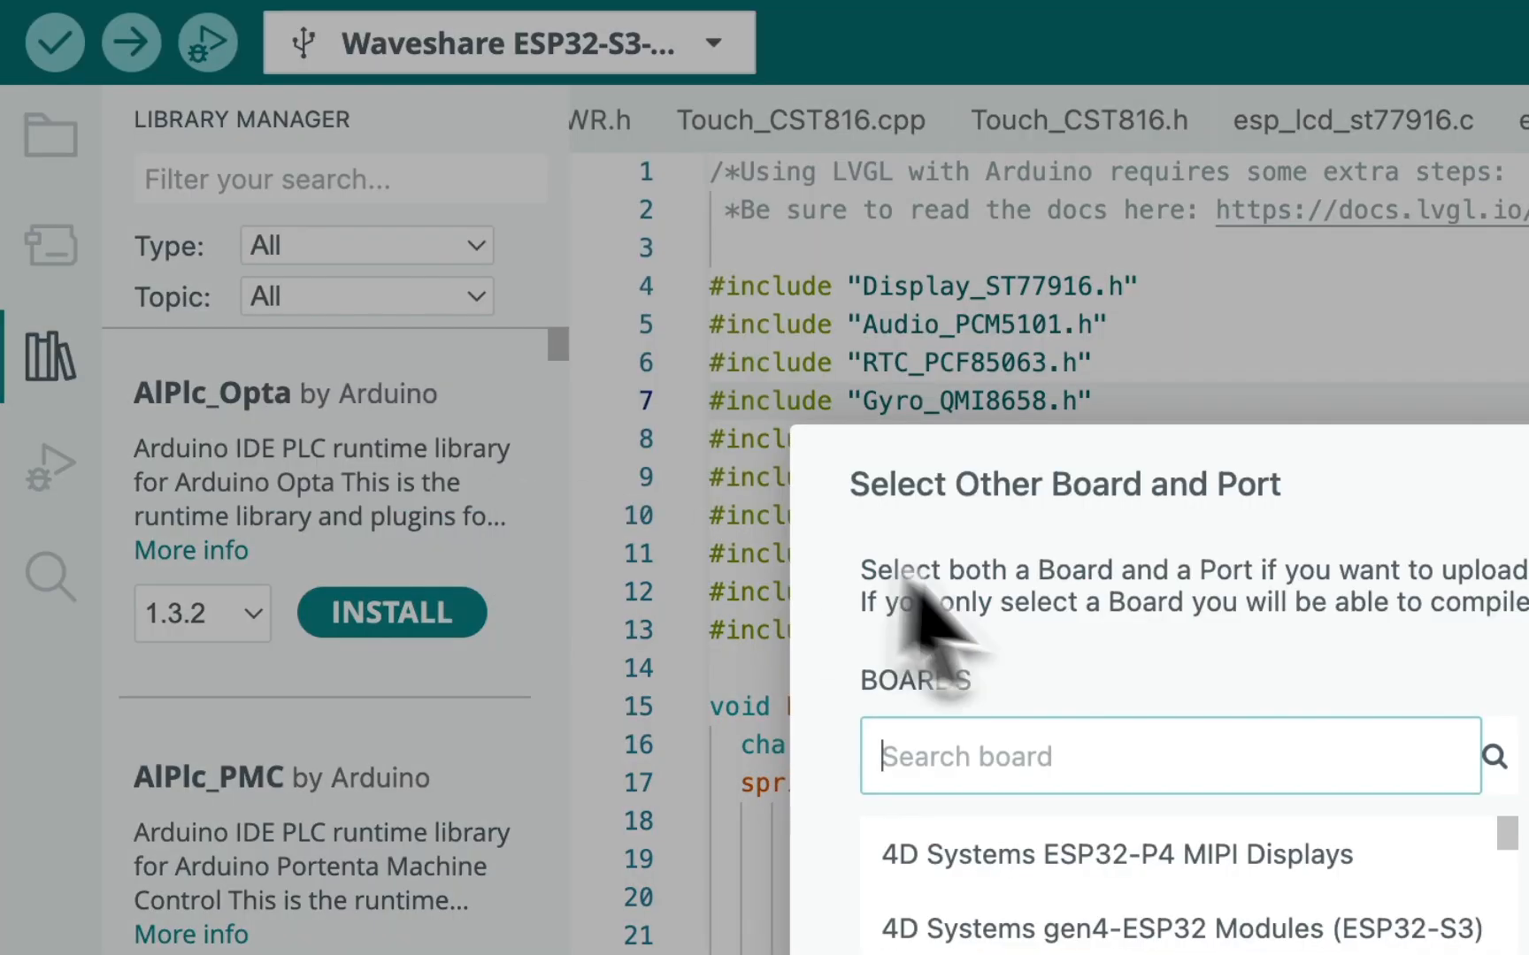
type("esp32")
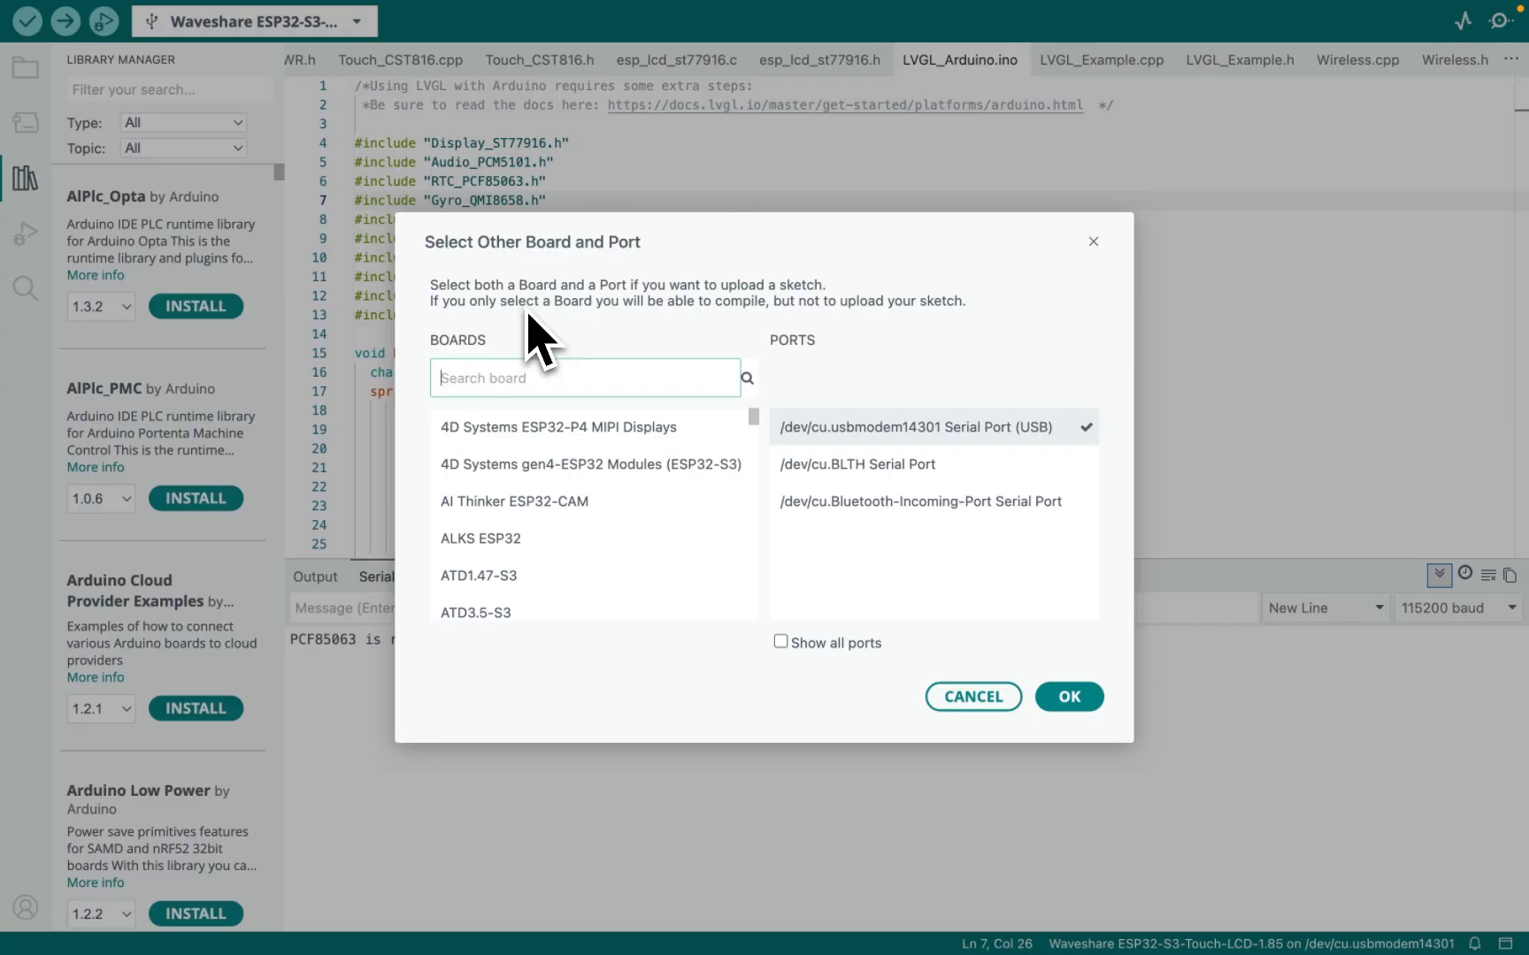
type("waveshare")
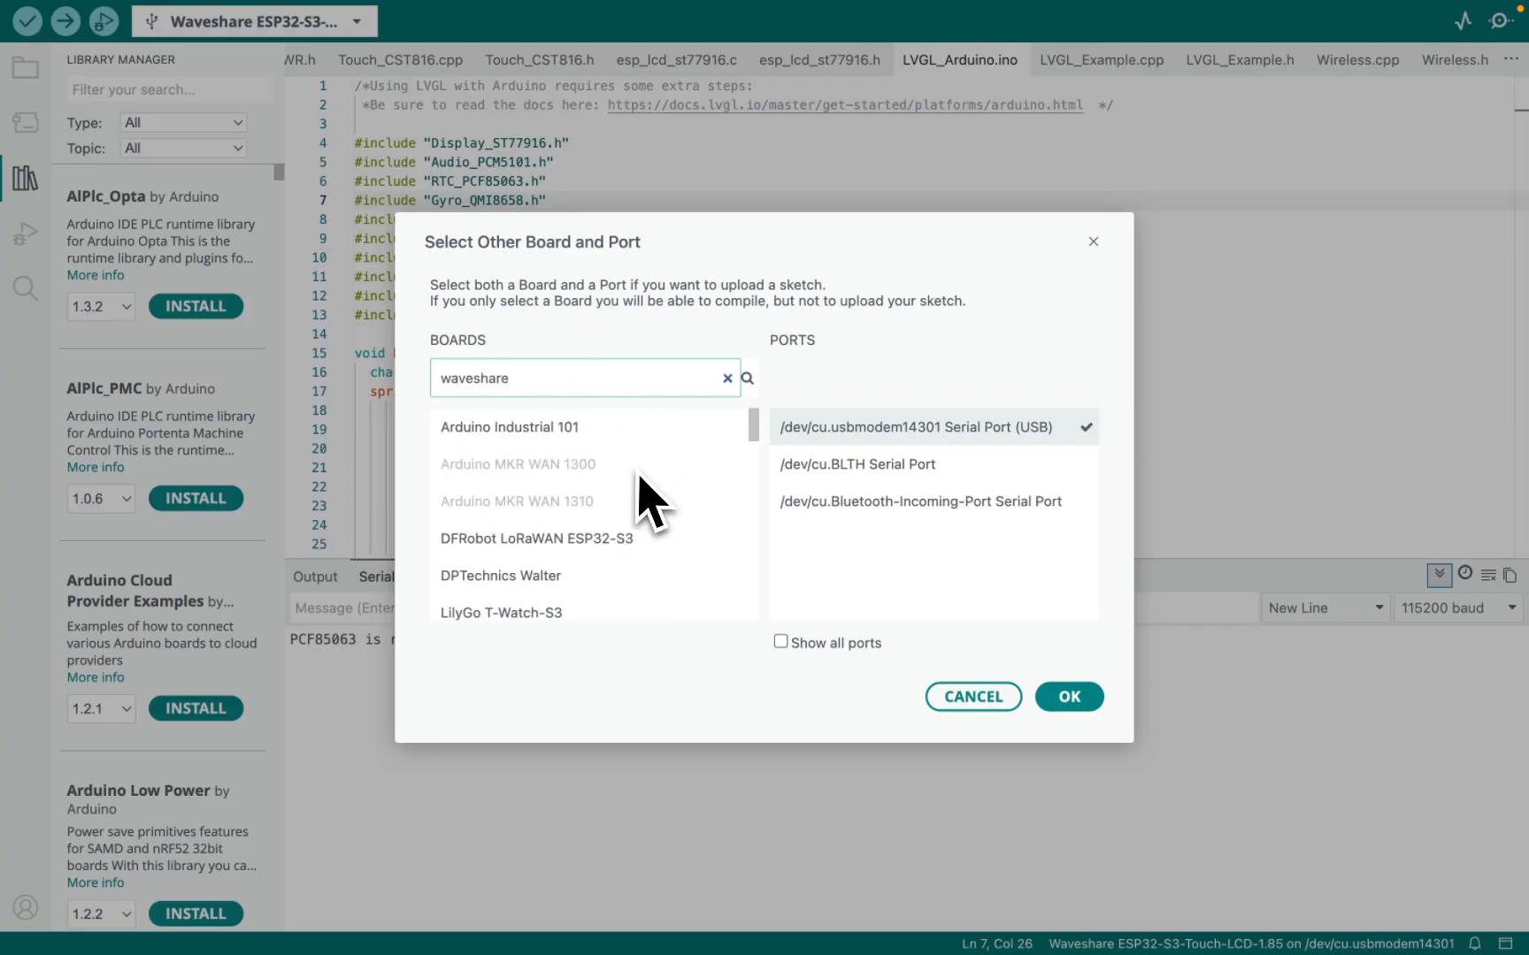
scroll(648, 498, "down", 5)
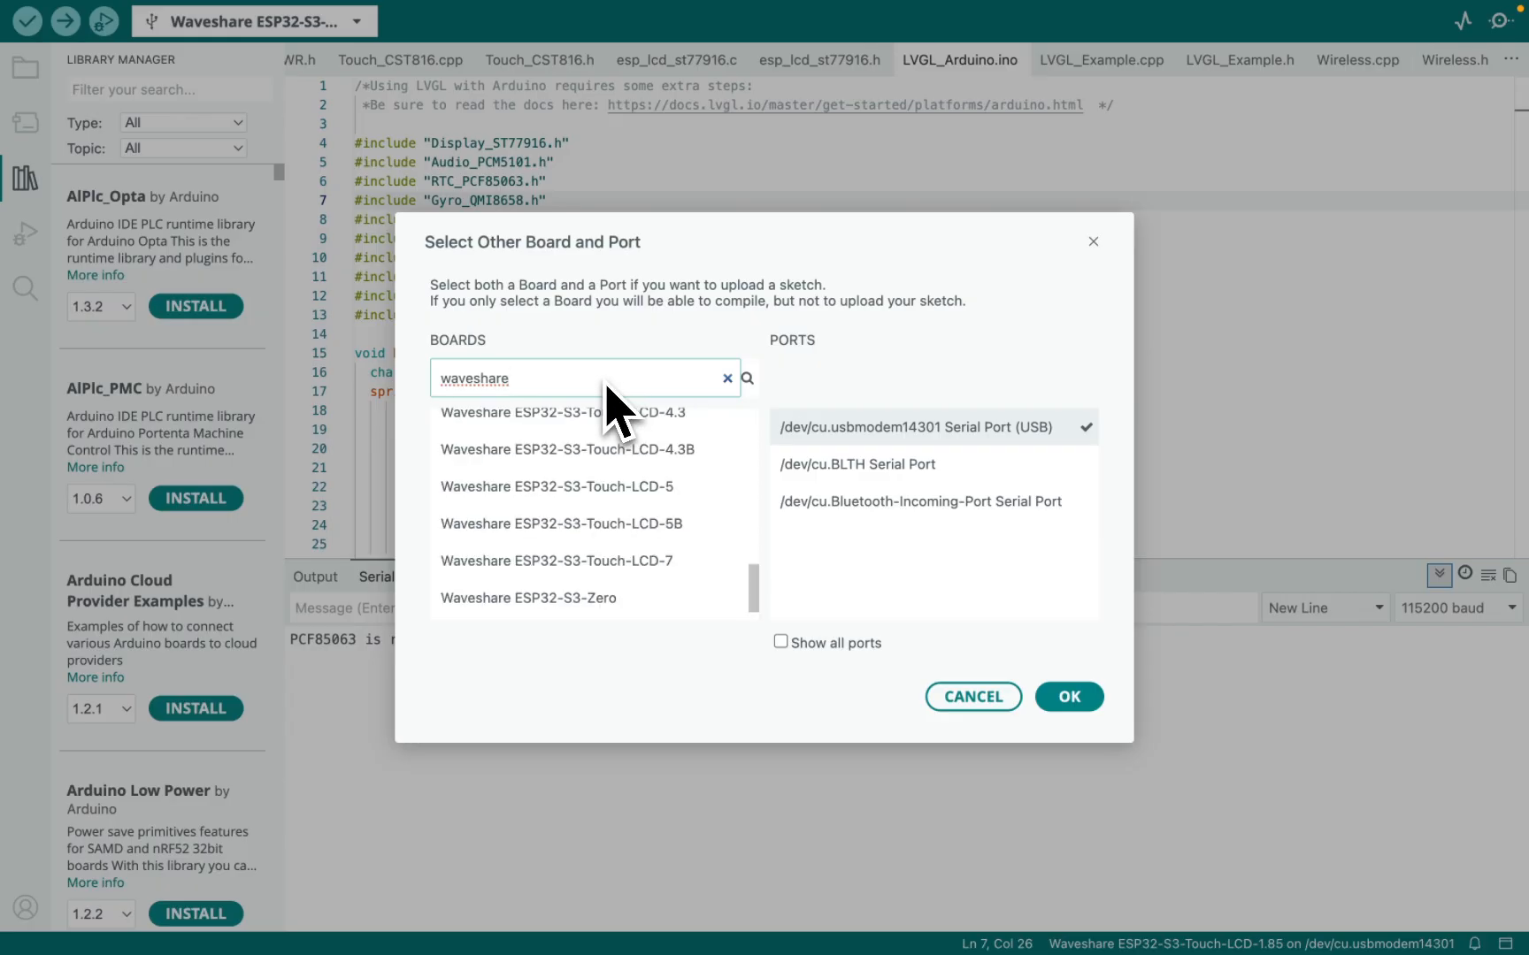
type("touch")
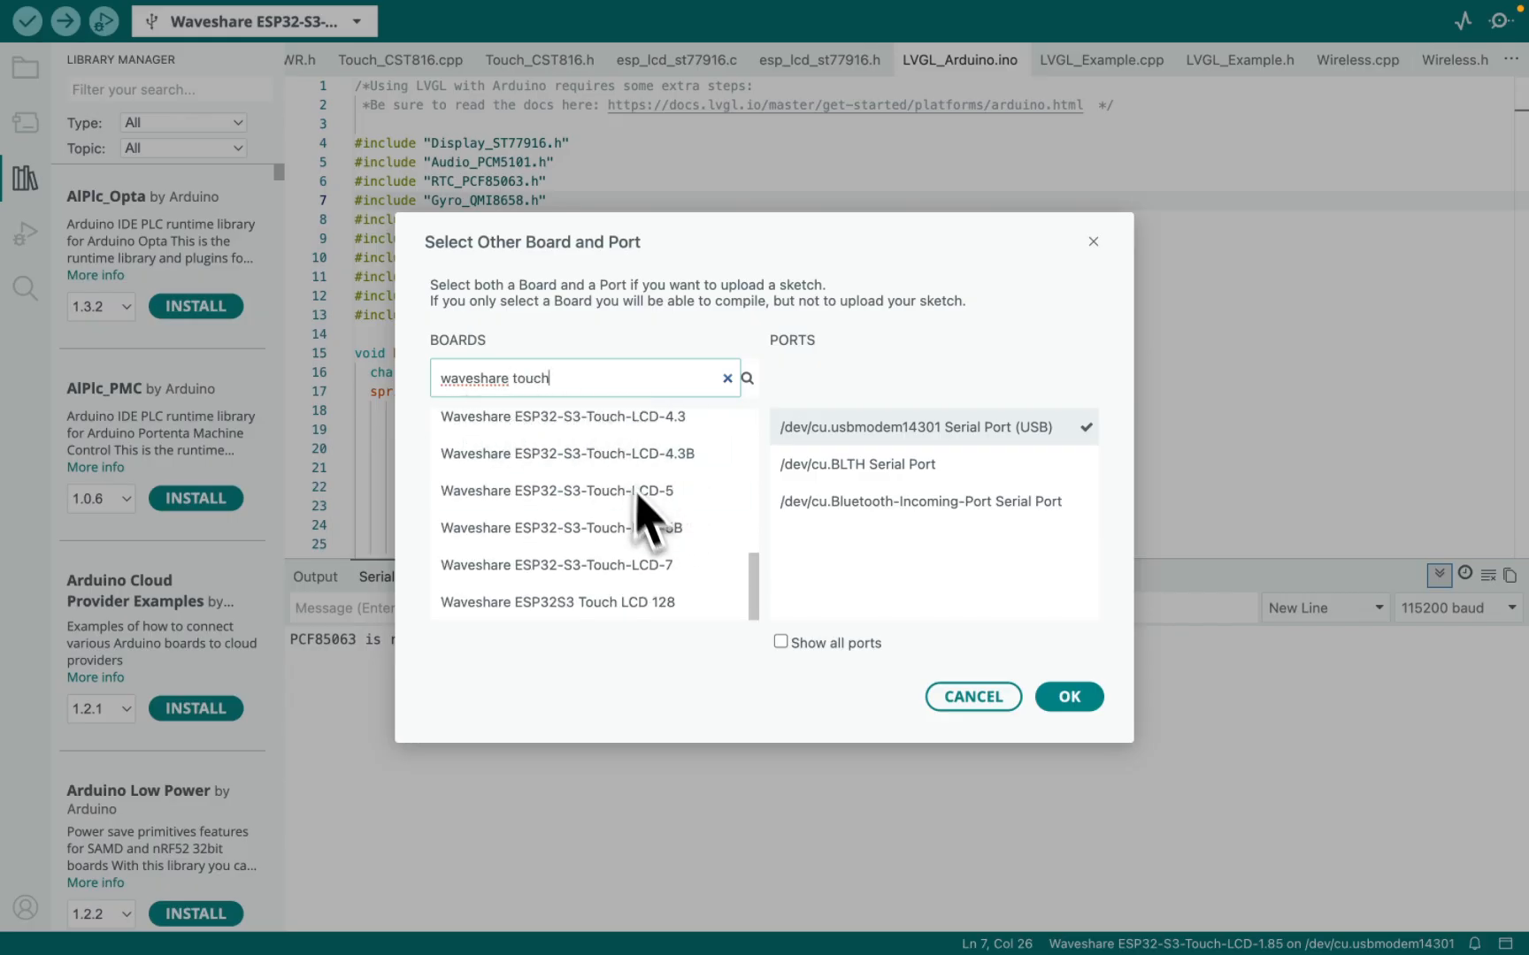
scroll(658, 546, "up", 10)
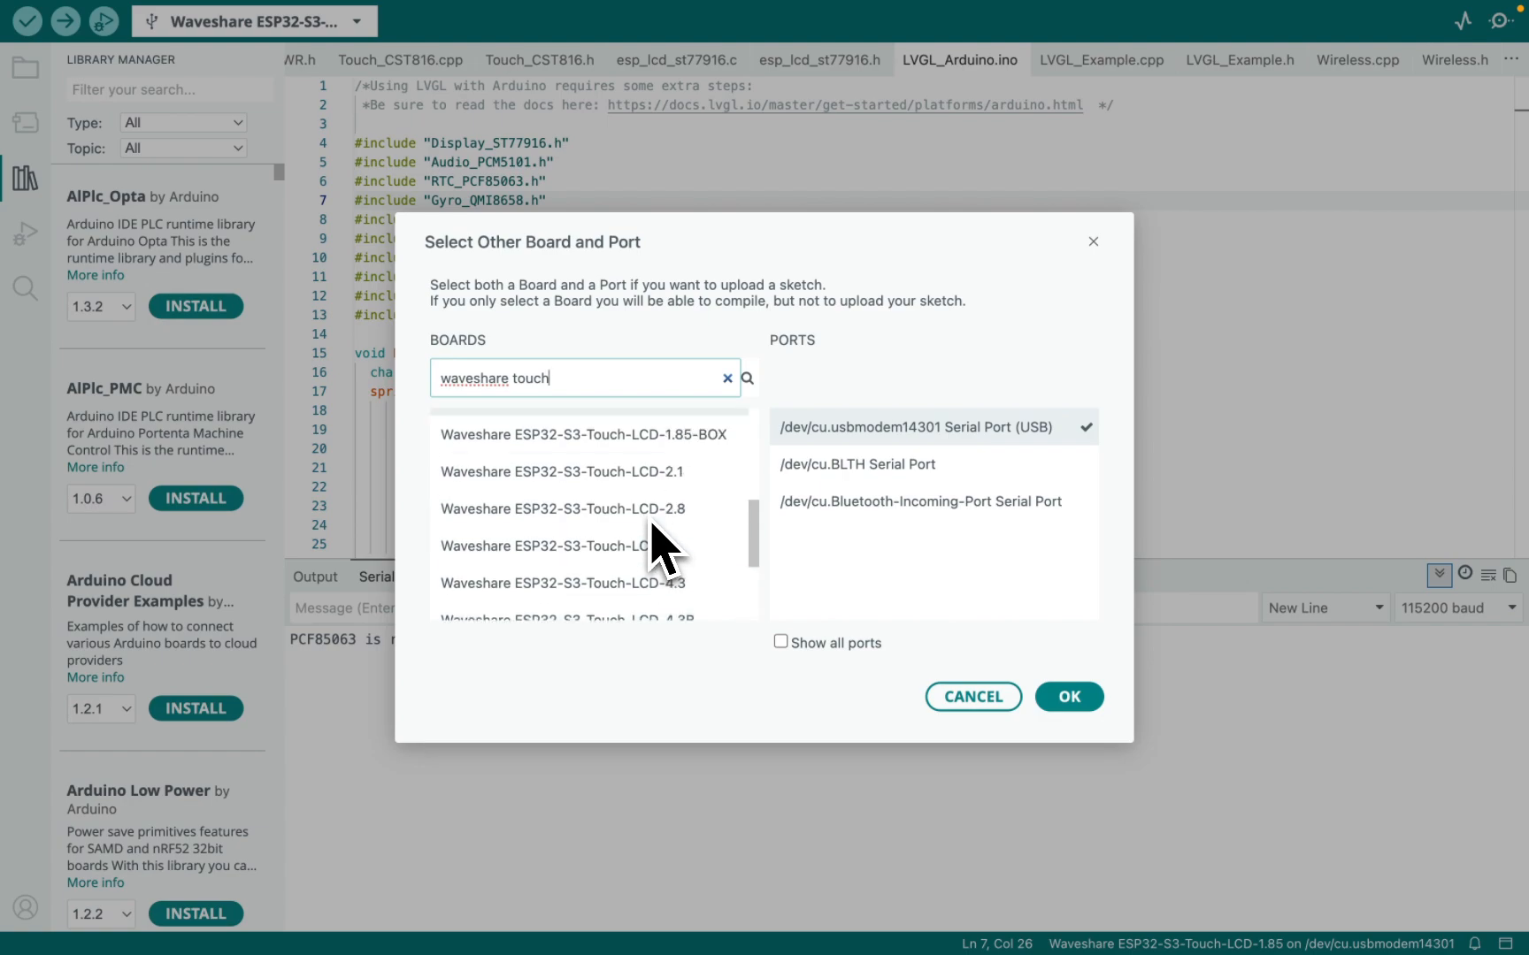
scroll(658, 546, "down", 2)
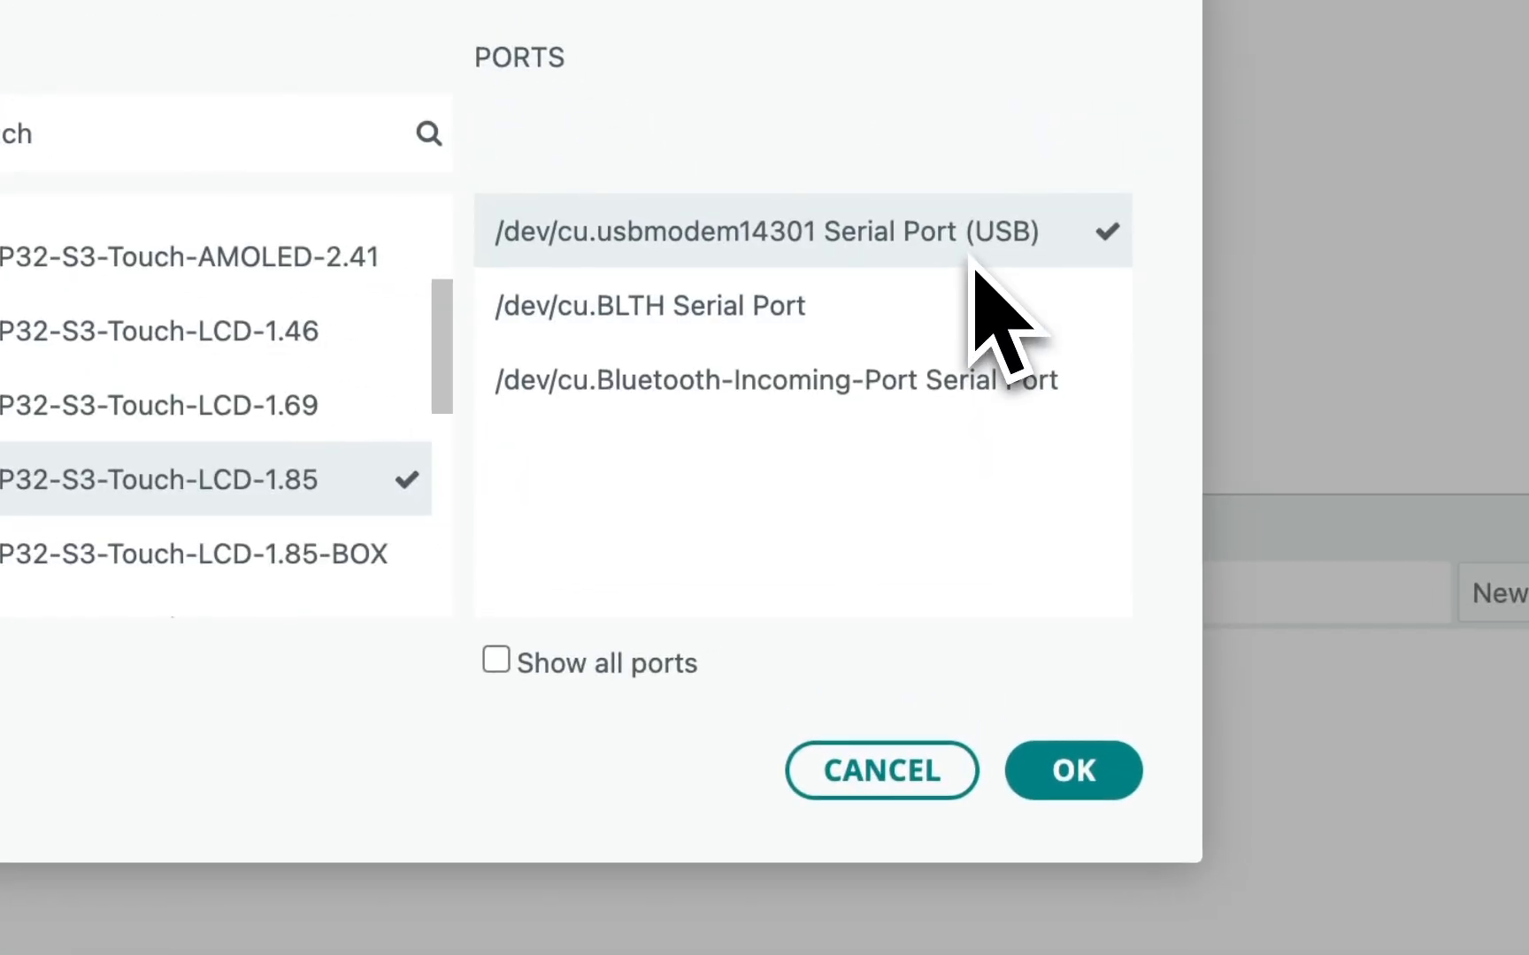
left_click(1081, 768)
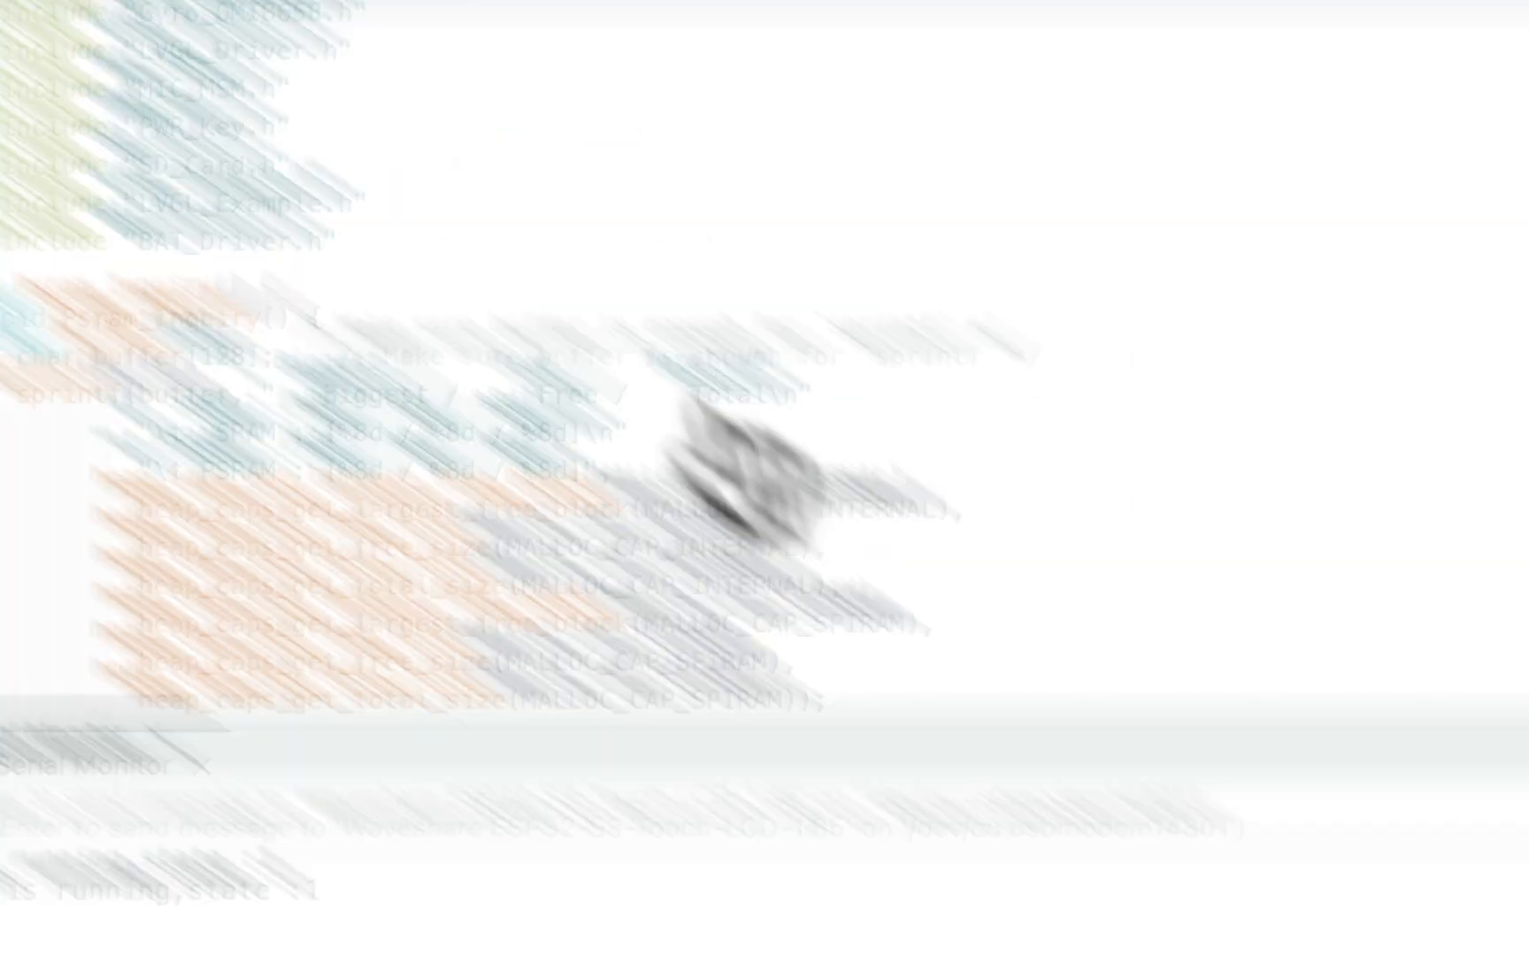